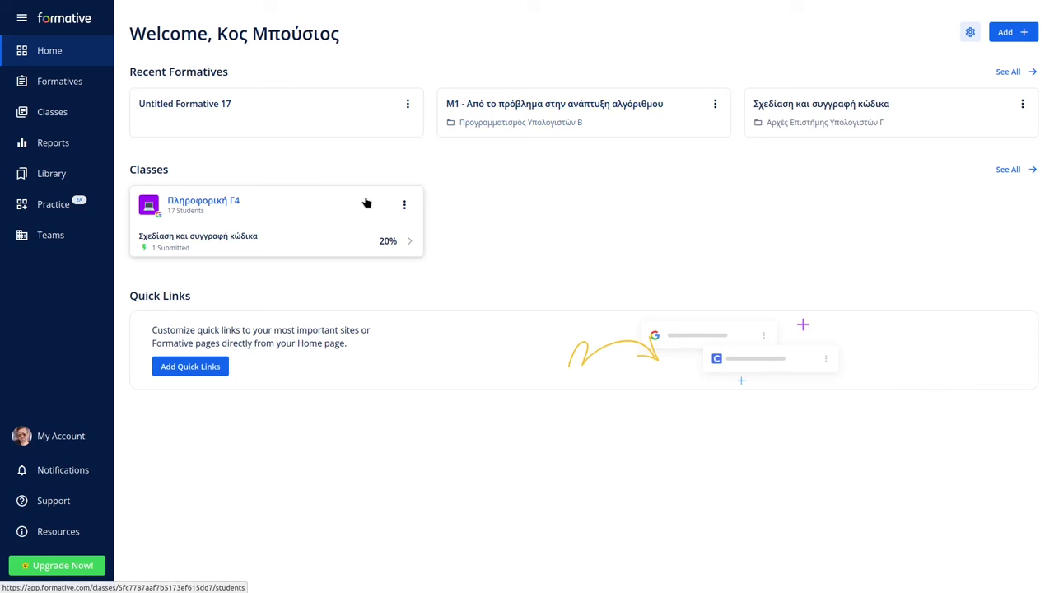
# Open My Account's Account Info and check the Language list, leaving it on English.
pyautogui.click(50, 438)
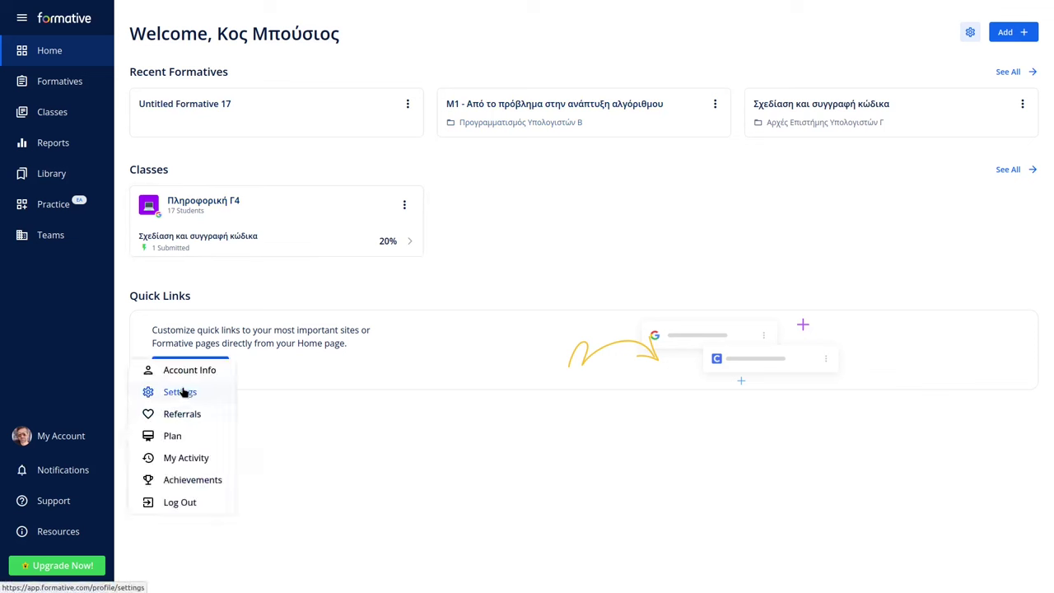
pyautogui.click(186, 373)
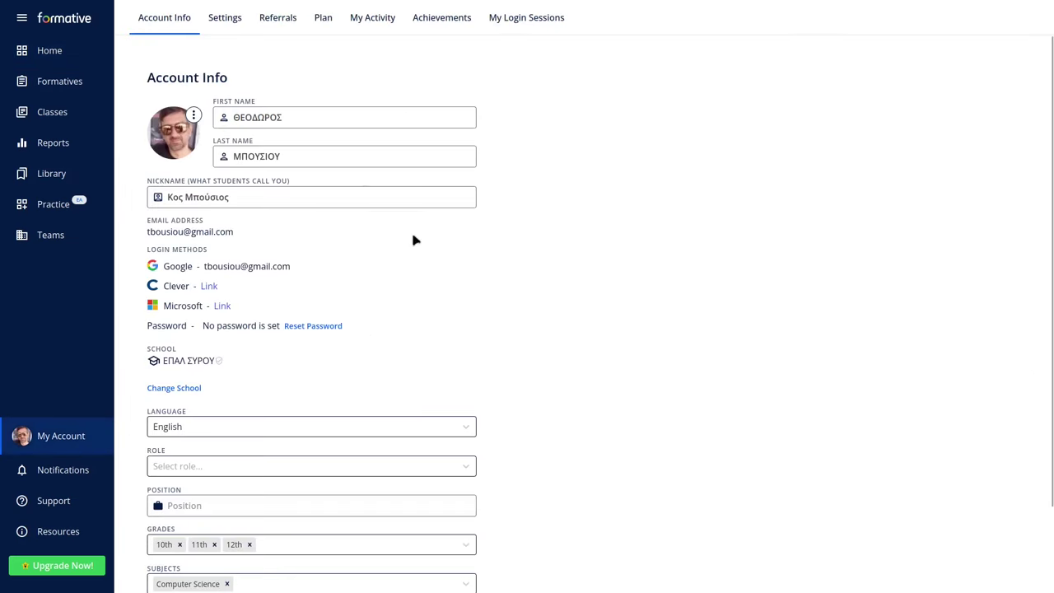
pyautogui.scroll(-2, 329, 272)
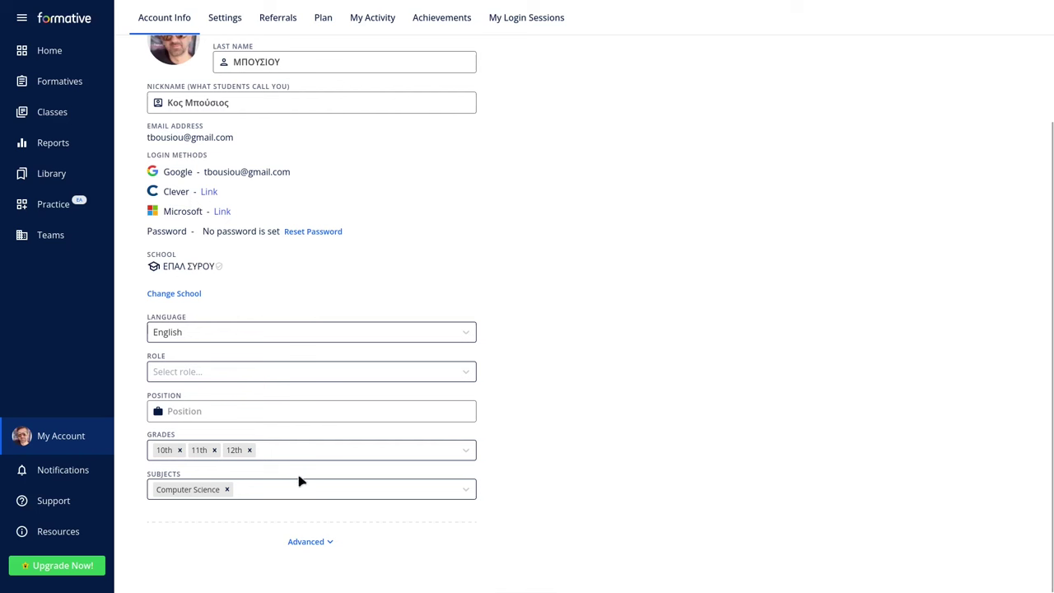
pyautogui.click(328, 340)
pyautogui.moveTo(474, 371); pyautogui.dragTo(489, 406)
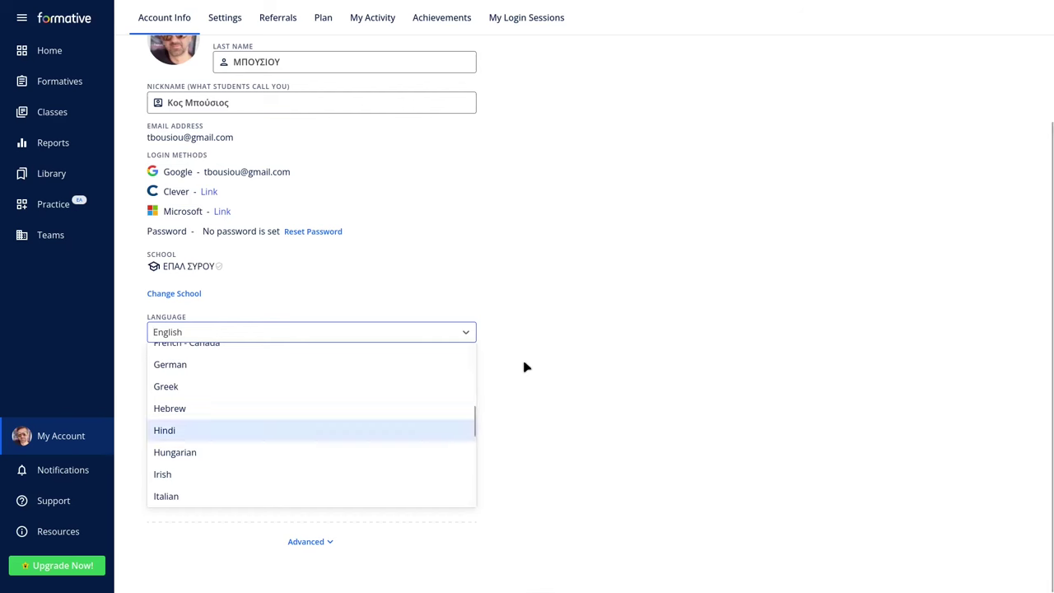
pyautogui.click(527, 368)
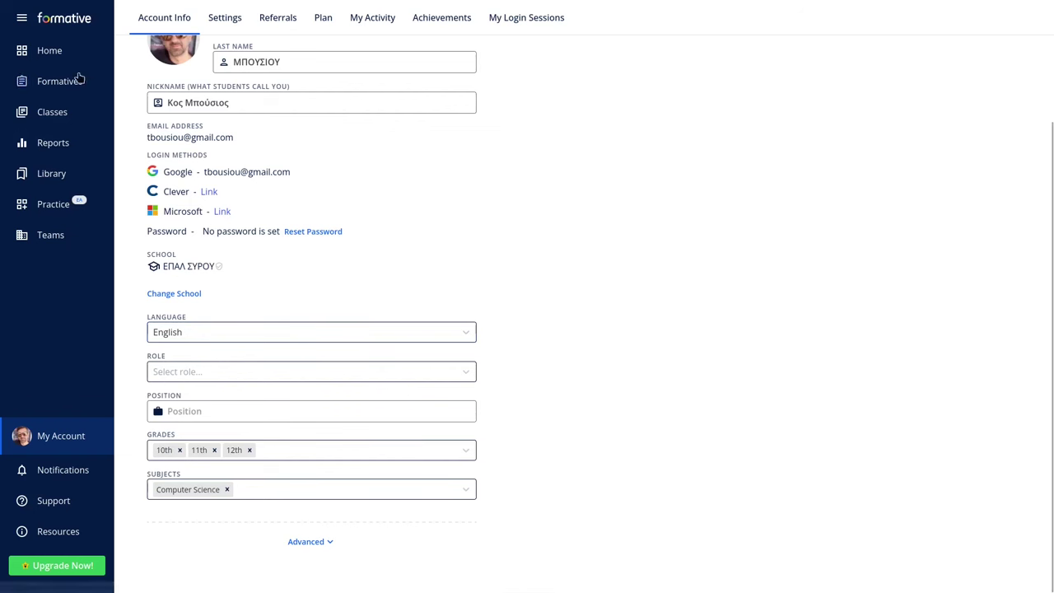
# Open the system-performance formative in the hardware and networks folder and check its item-type choices.
pyautogui.click(51, 55)
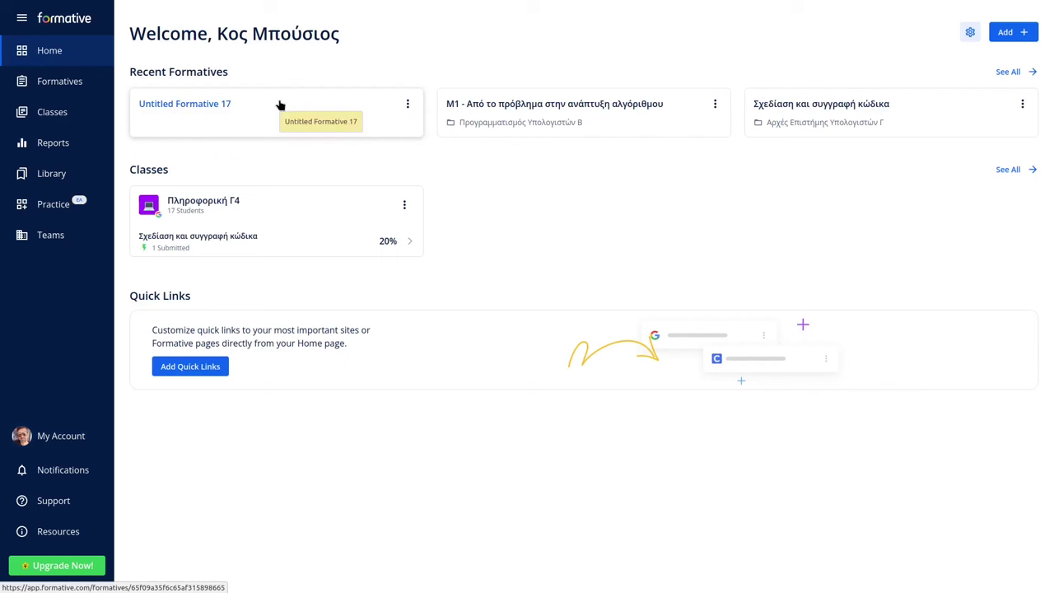
pyautogui.click(71, 82)
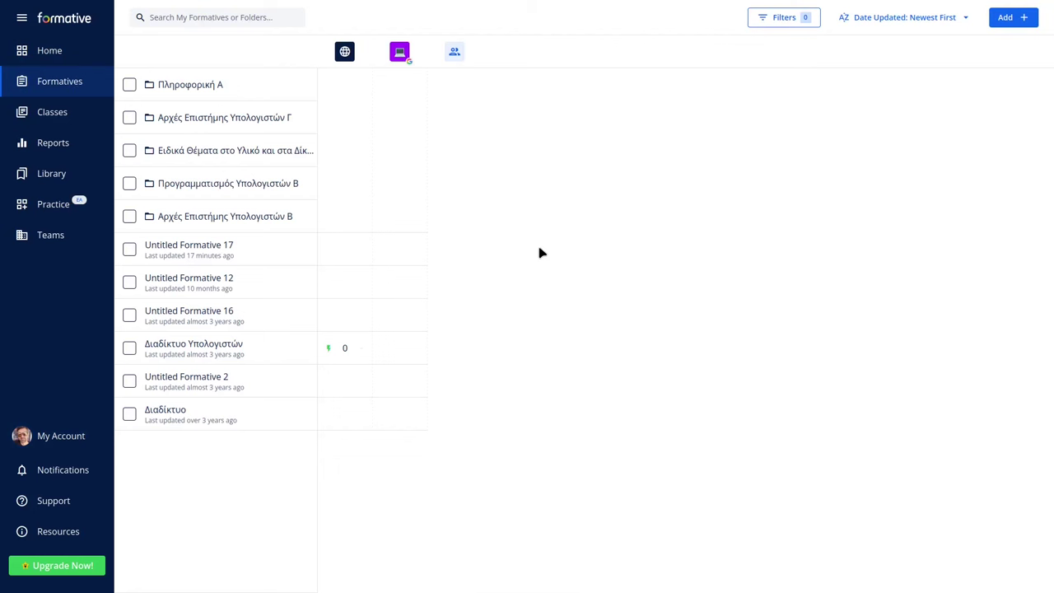
pyautogui.click(245, 152)
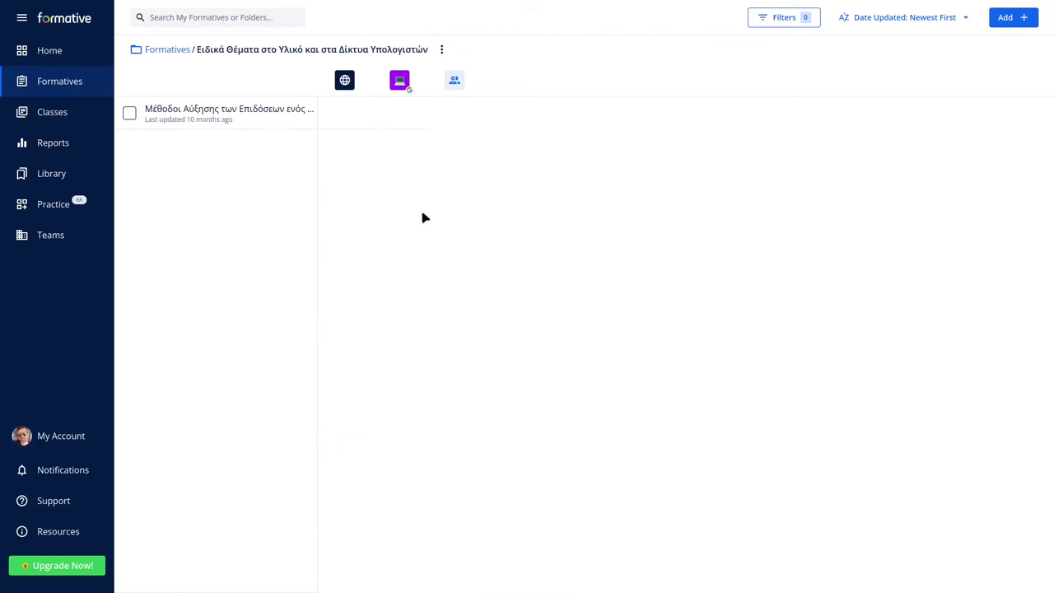
pyautogui.click(245, 114)
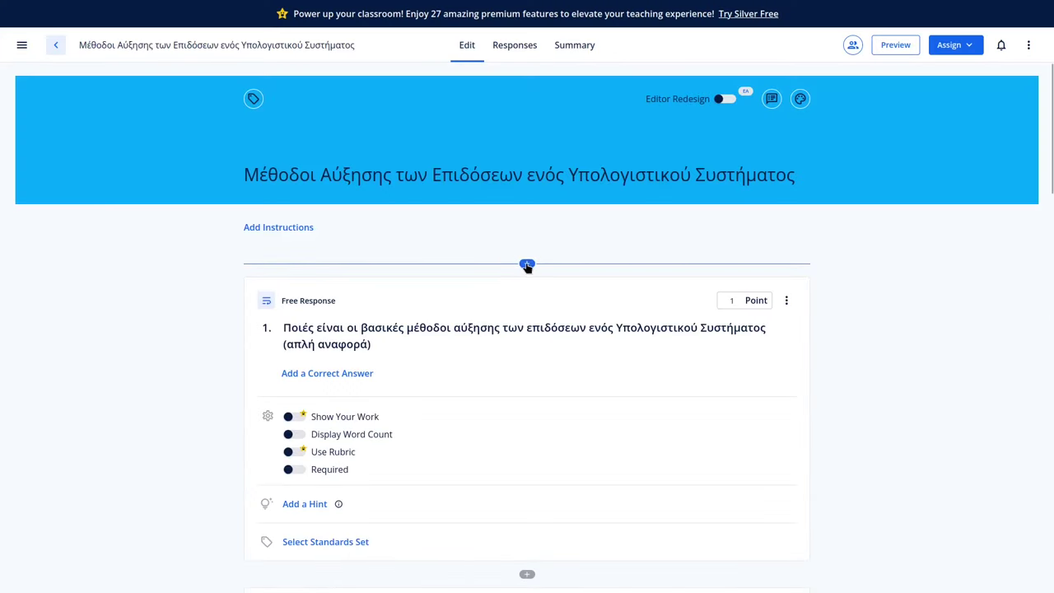
pyautogui.click(527, 264)
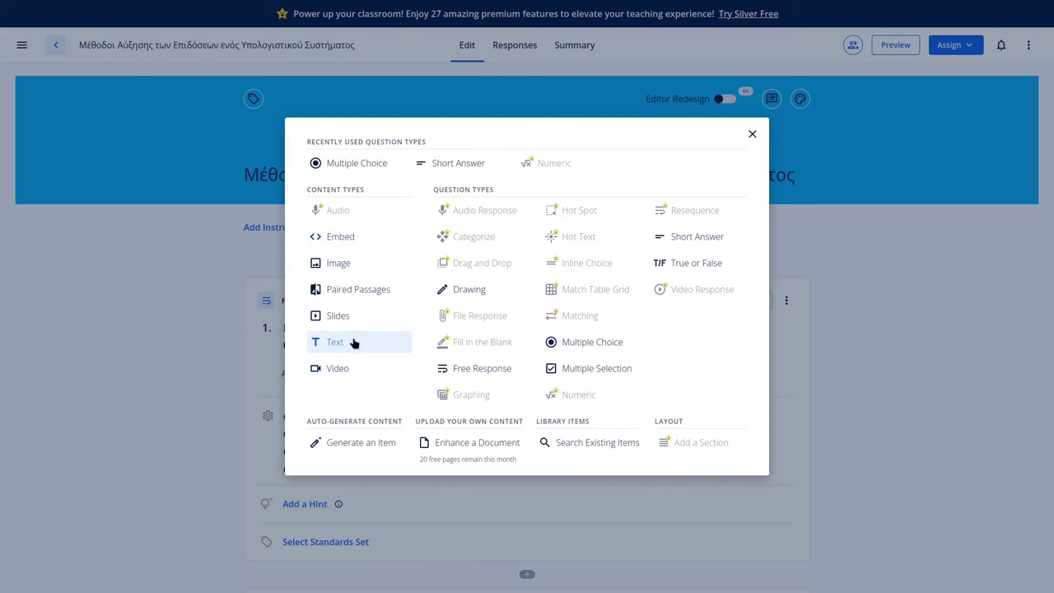
pyautogui.click(752, 134)
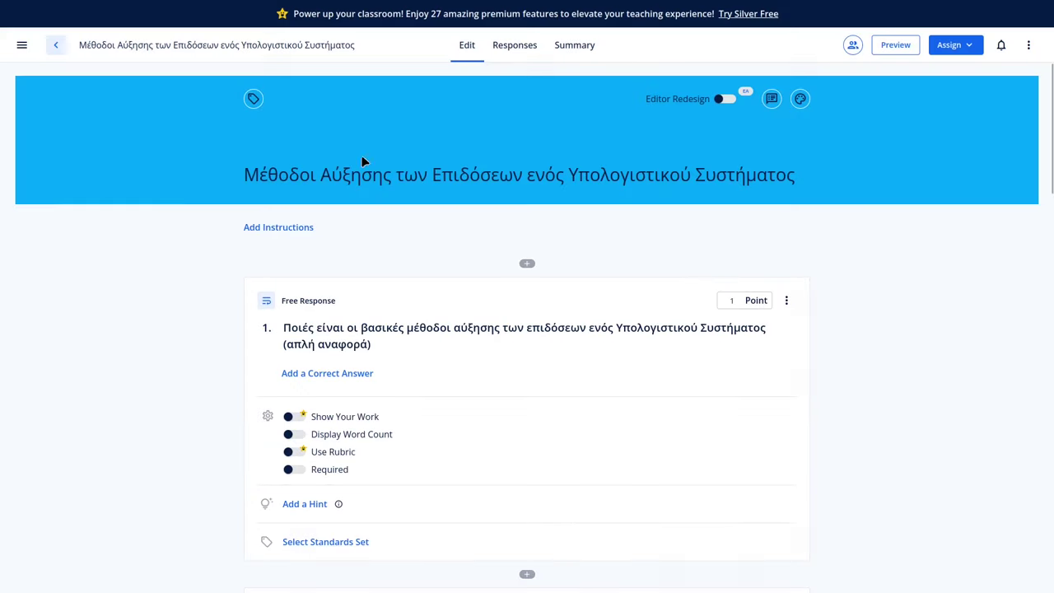
# Go back to the formatives list, then look over Classes, Reports and the Library collections.
pyautogui.click(56, 45)
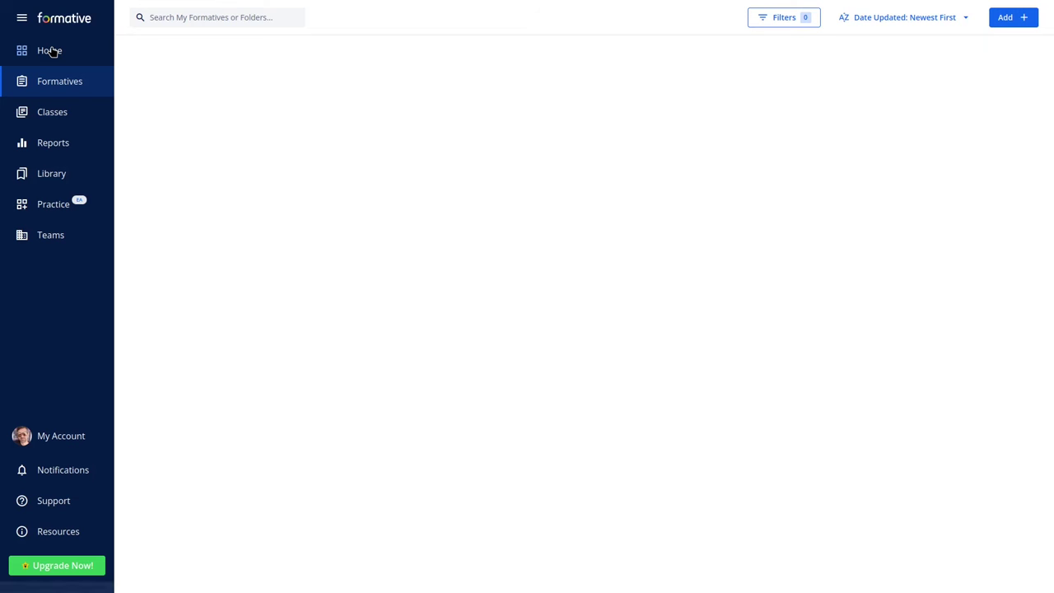
pyautogui.click(52, 111)
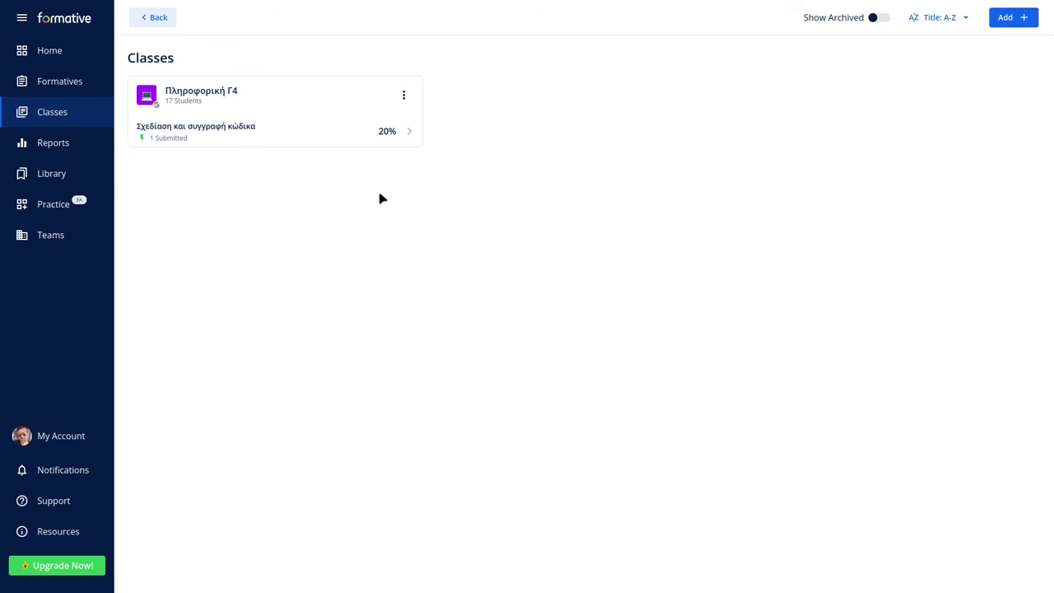
pyautogui.click(58, 143)
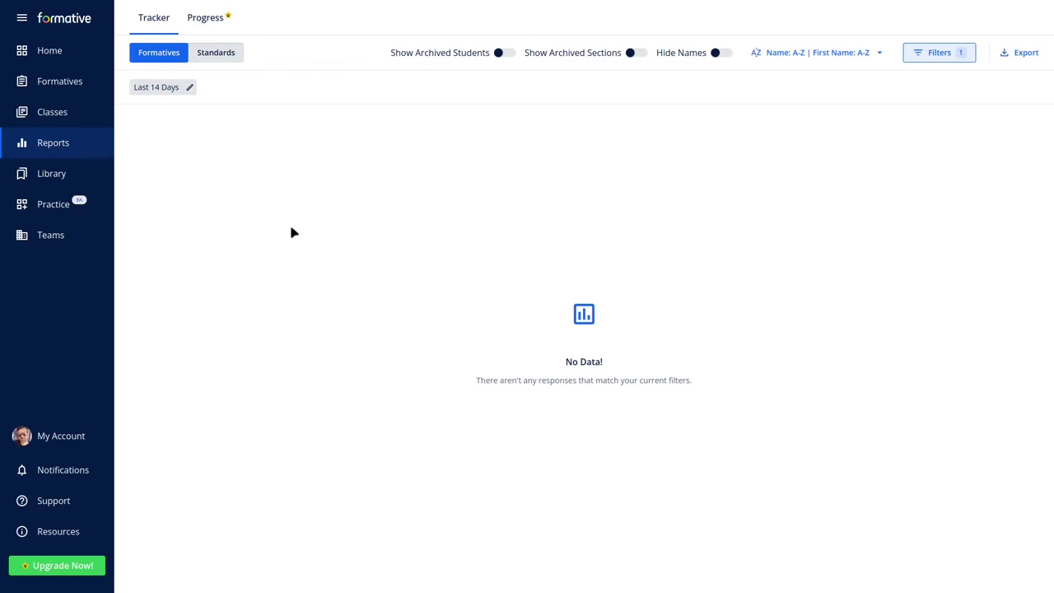
pyautogui.click(51, 176)
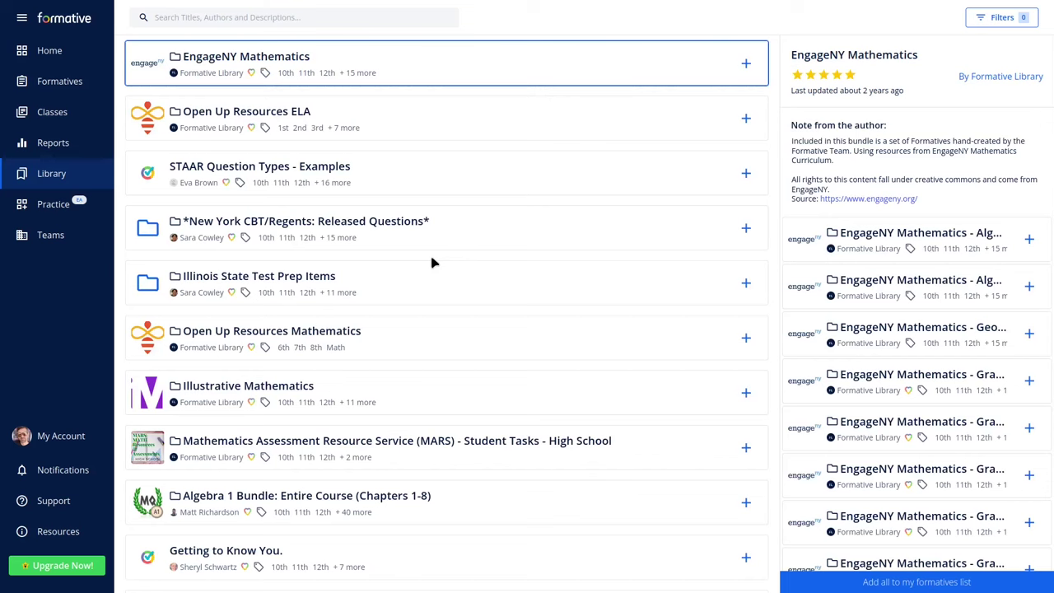
# Open Open Up Resources Mathematics > Grade 6 > Unit 1 and preview the Lesson 10 formative.
pyautogui.moveTo(430, 237)
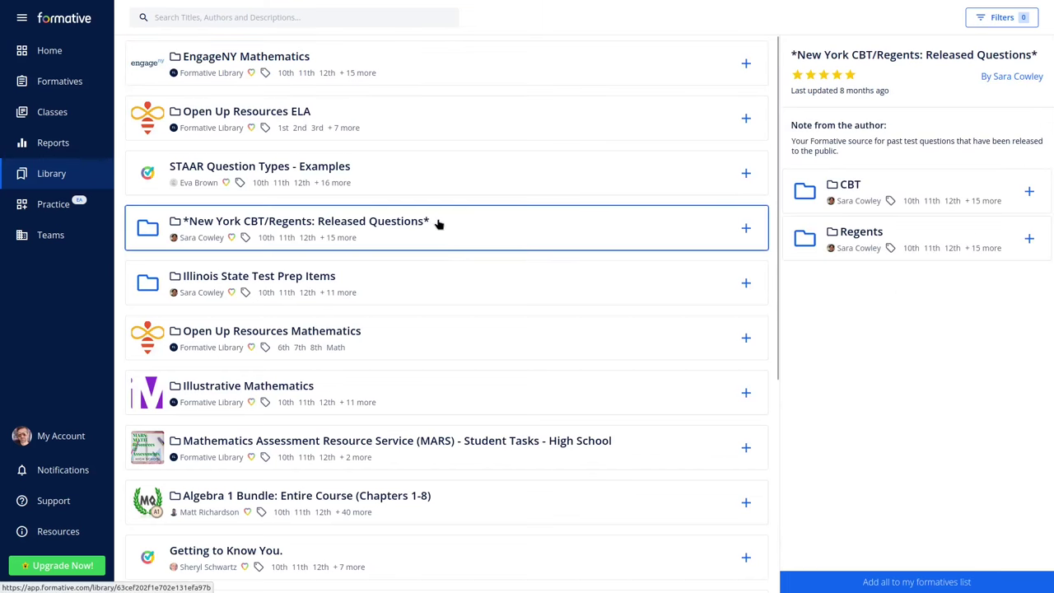
pyautogui.click(331, 334)
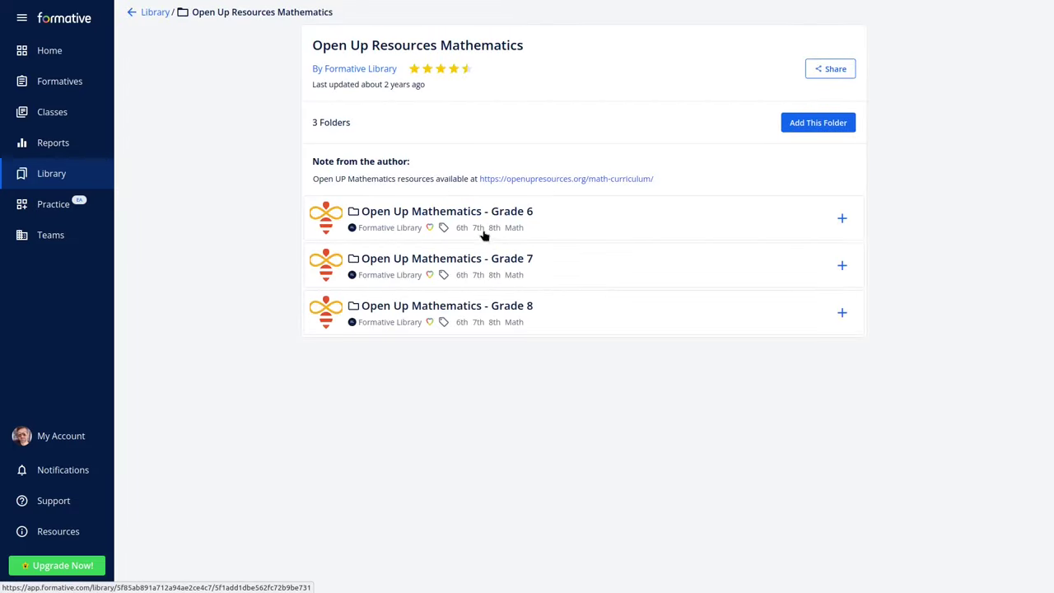
pyautogui.click(472, 215)
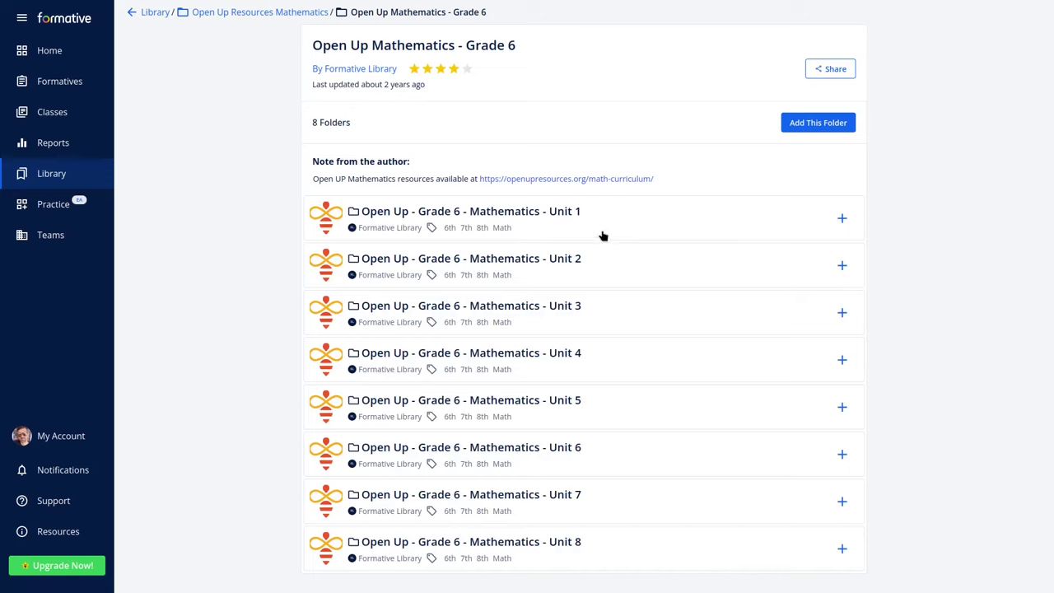
pyautogui.click(555, 222)
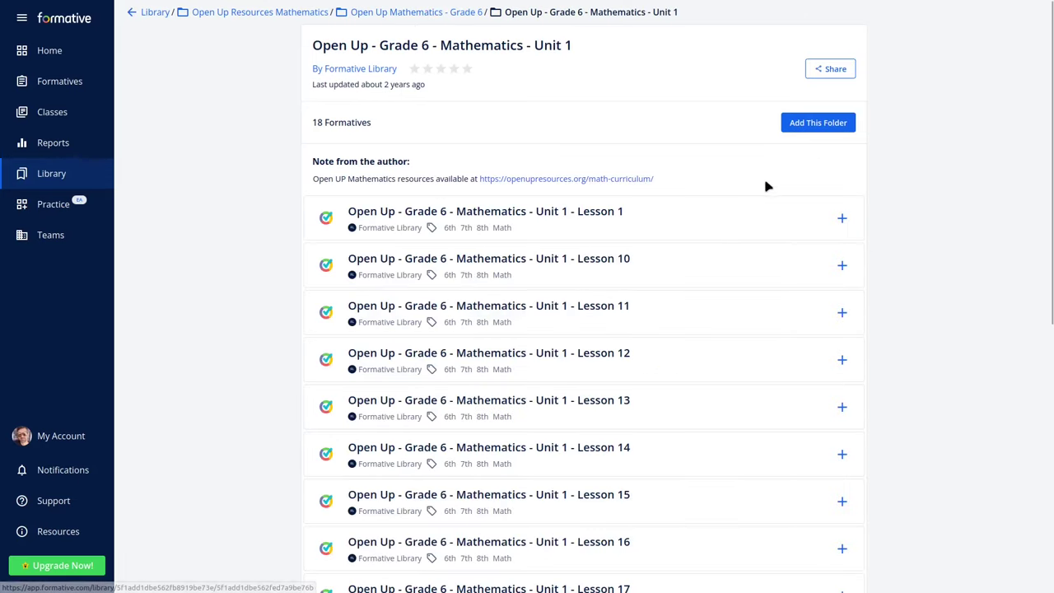
pyautogui.click(604, 268)
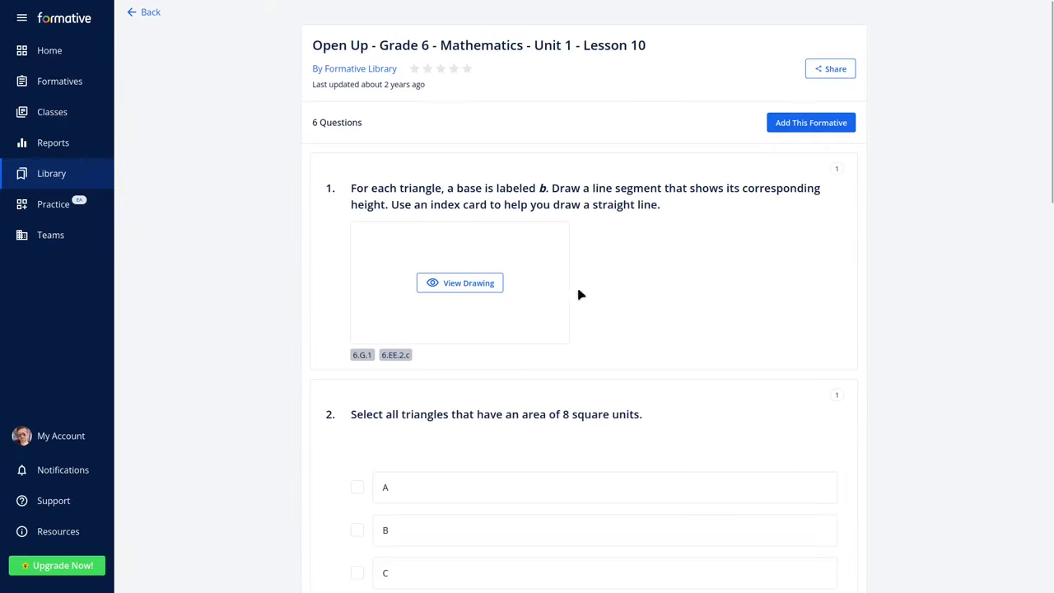
pyautogui.click(135, 15)
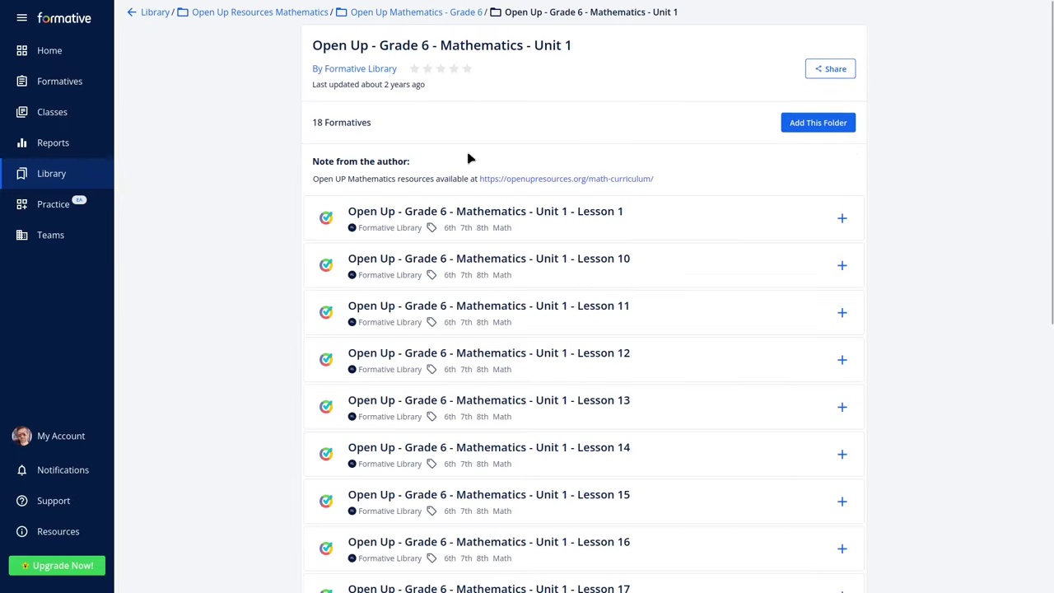
# Preview the Unit 1 Lesson 1 formative and scroll through its questions.
pyautogui.click(488, 213)
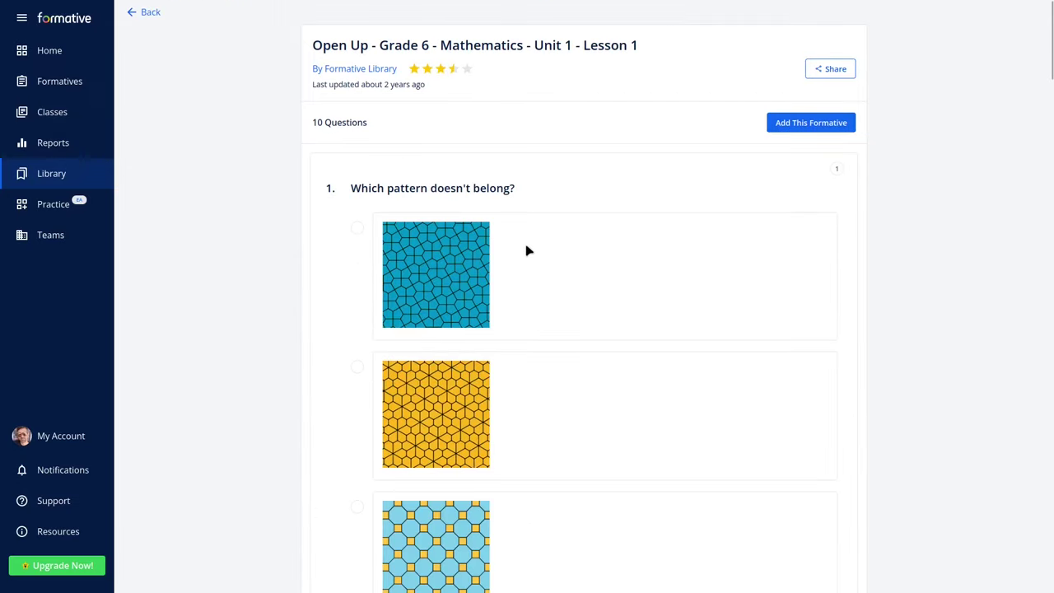
pyautogui.scroll(-10, 610, 259)
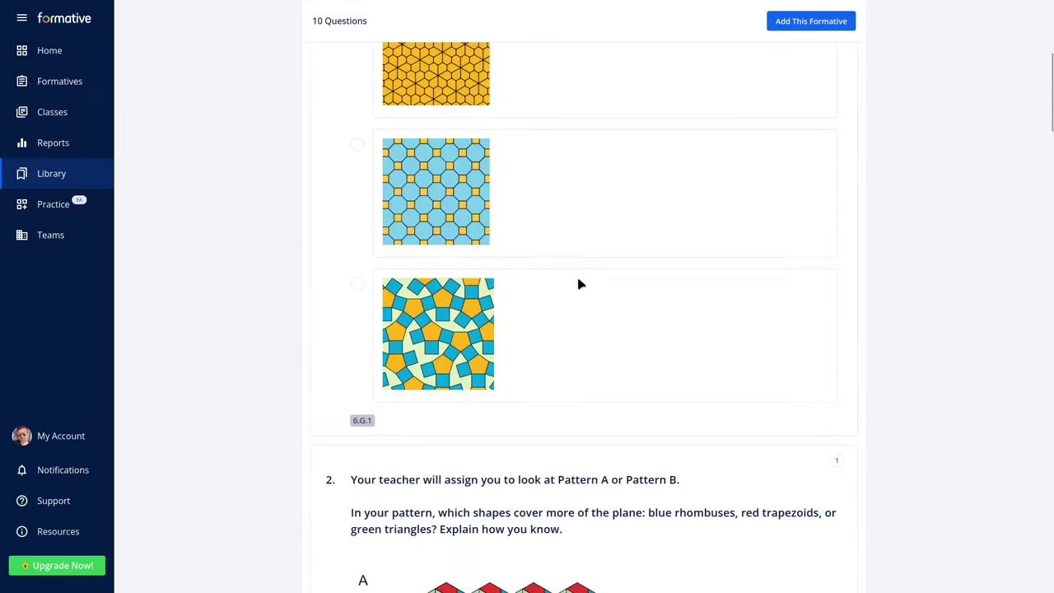
pyautogui.scroll(-8, 583, 305)
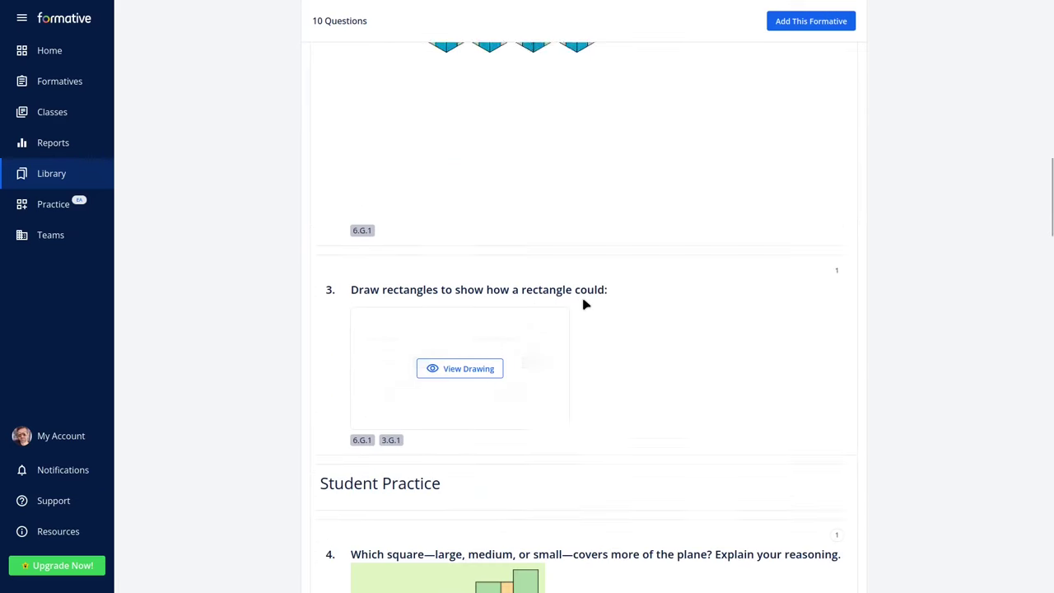
pyautogui.scroll(-10, 583, 305)
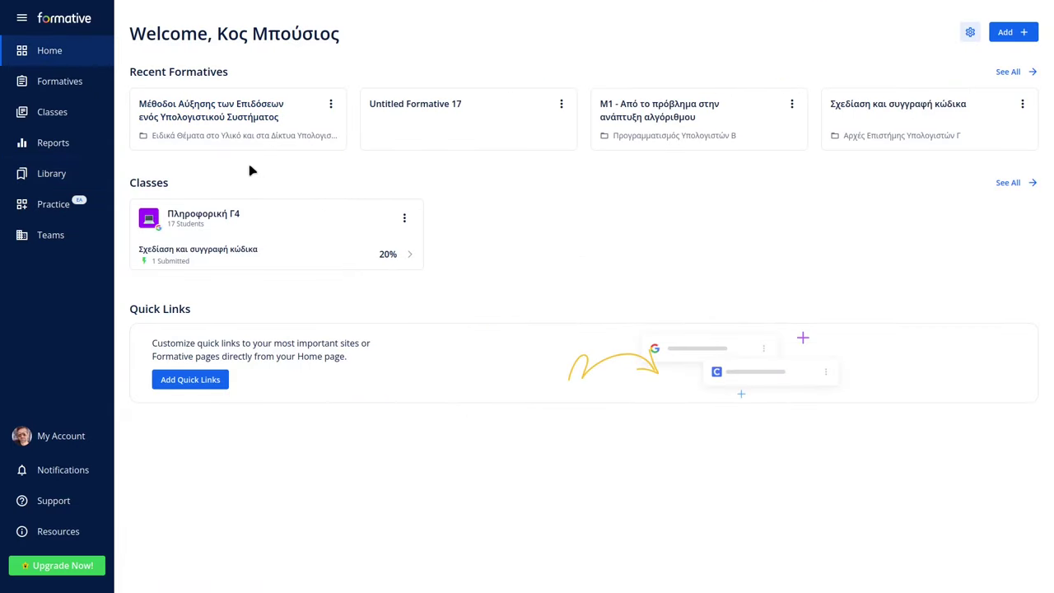
# Start a new class named 'Δοκιμαστική τάξη'.
pyautogui.click(51, 115)
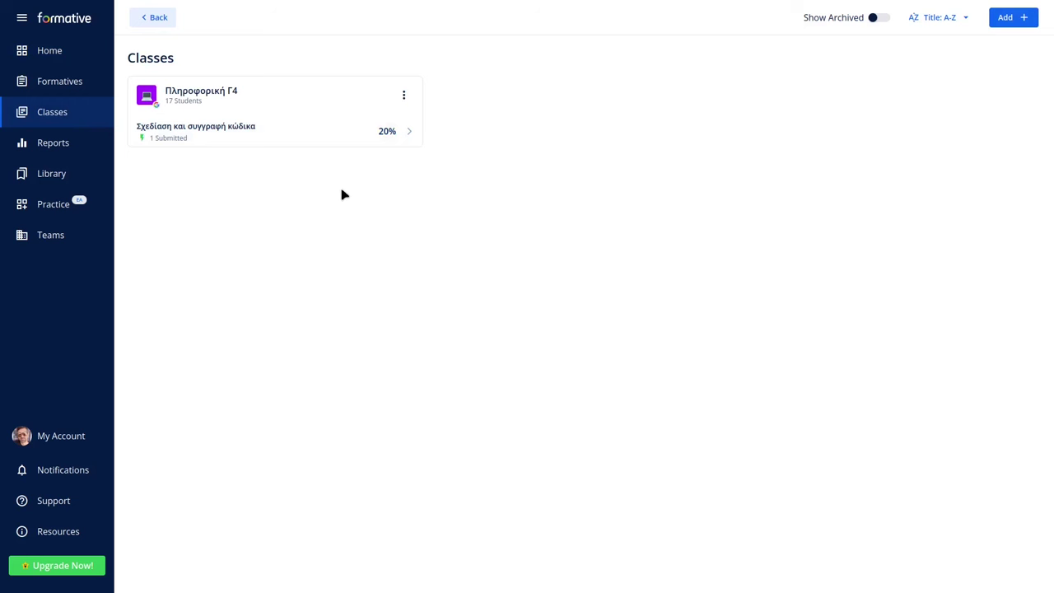
pyautogui.click(1008, 23)
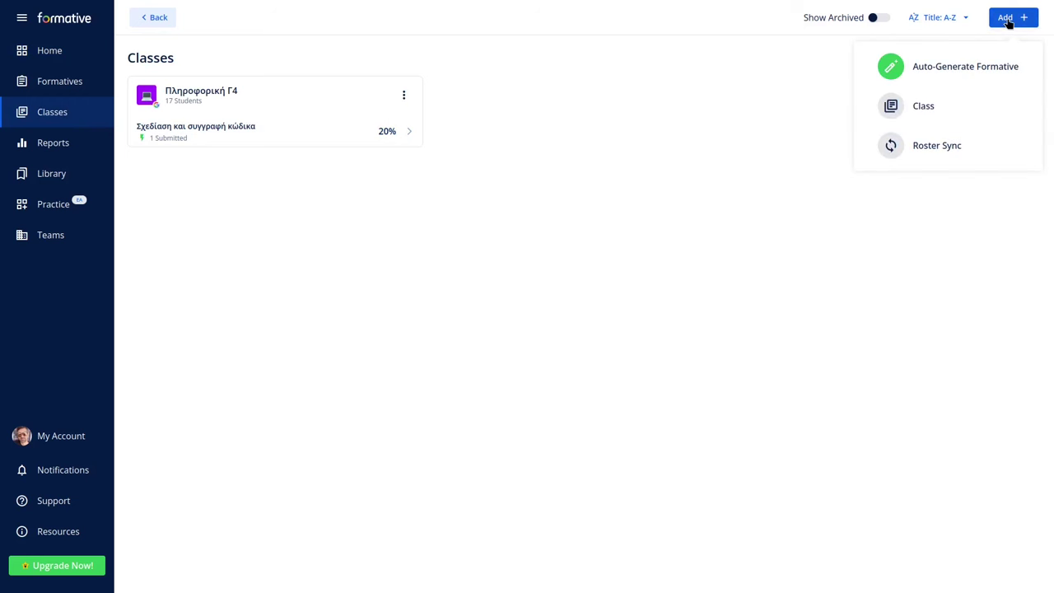
pyautogui.click(918, 107)
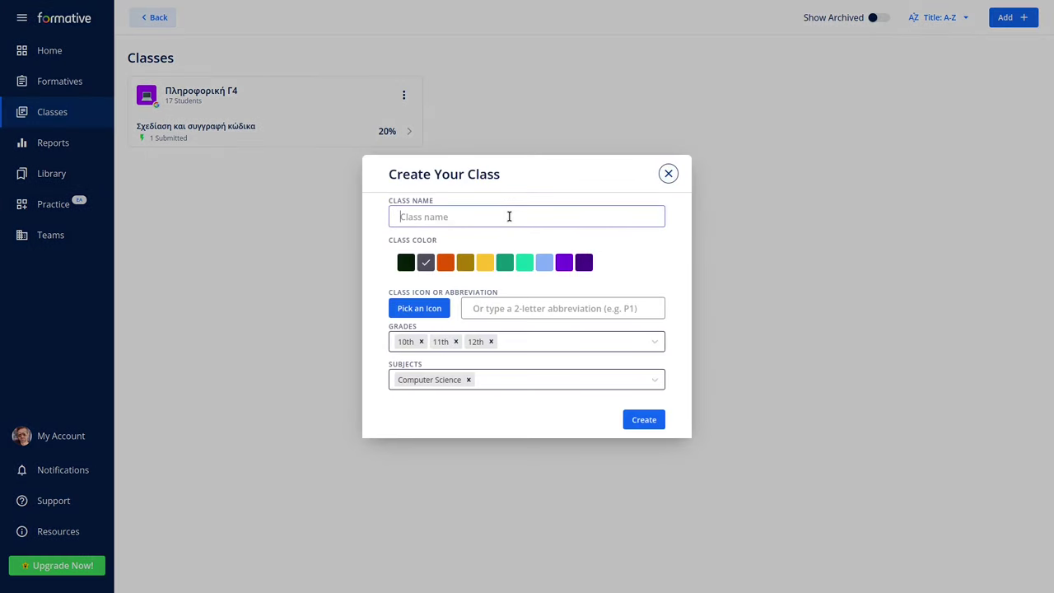
pyautogui.write('d')
pyautogui.press('BackSpace')
pyautogui.write('Te')
pyautogui.hotkey('ctrl', 'a')
pyautogui.write('Δοκιμαστική τάξη')
# Give the class a green colour and the basketball icon.
pyautogui.click(505, 264)
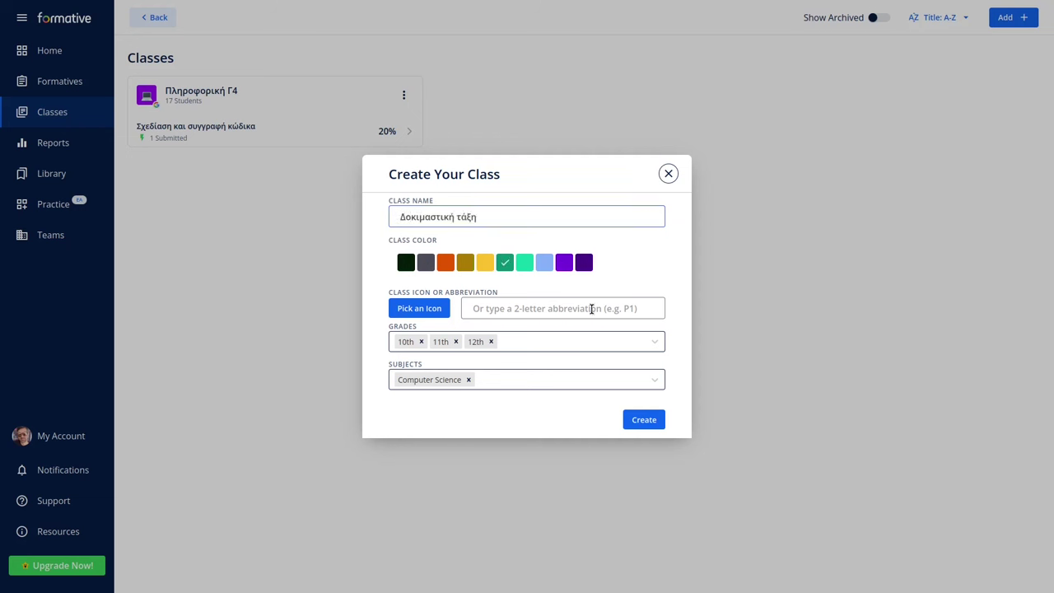
pyautogui.click(430, 311)
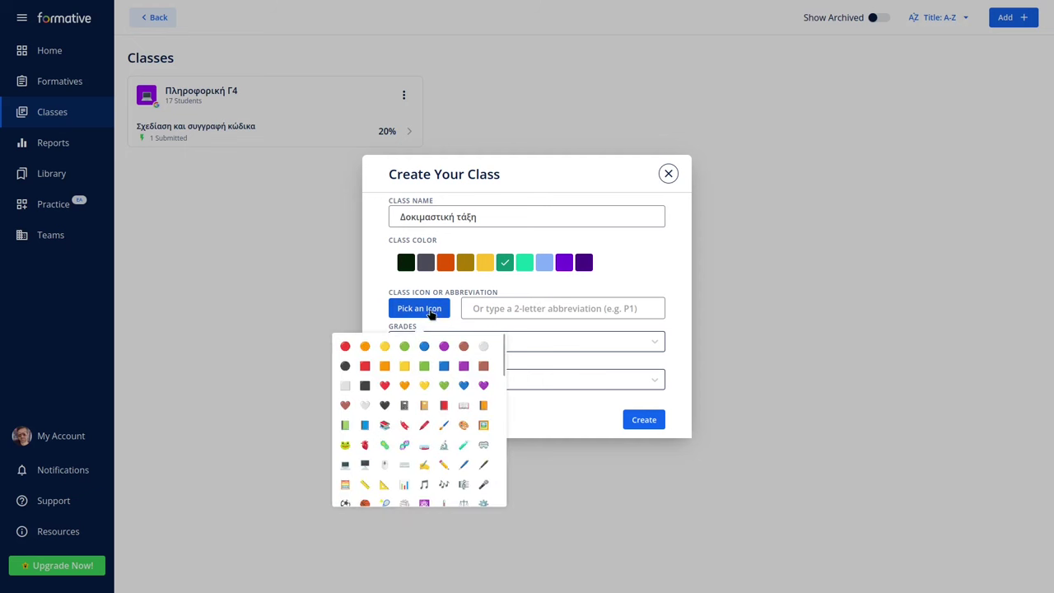
pyautogui.scroll(-3, 375, 437)
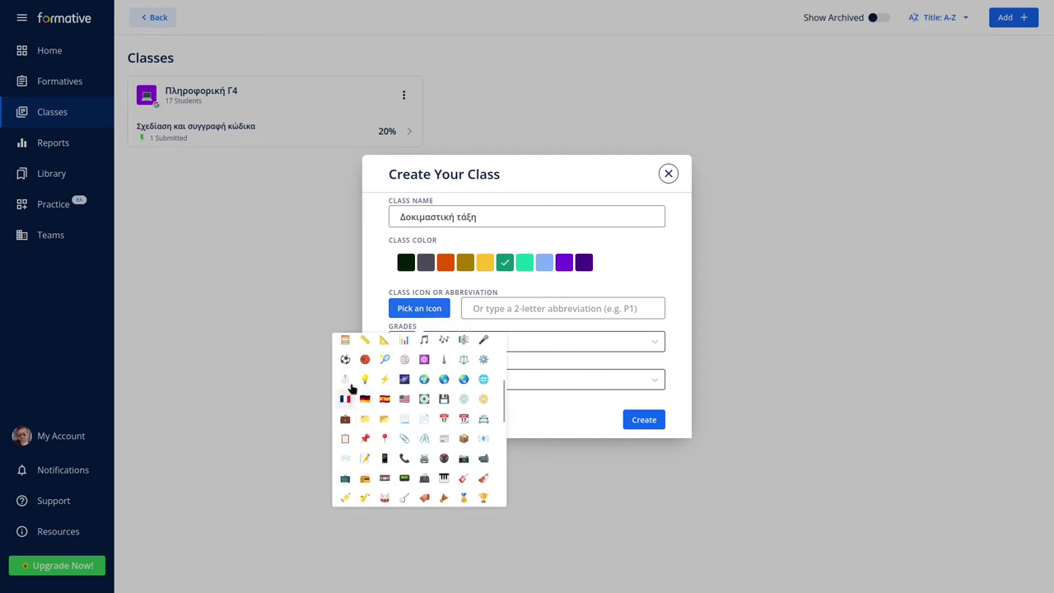
pyautogui.click(365, 360)
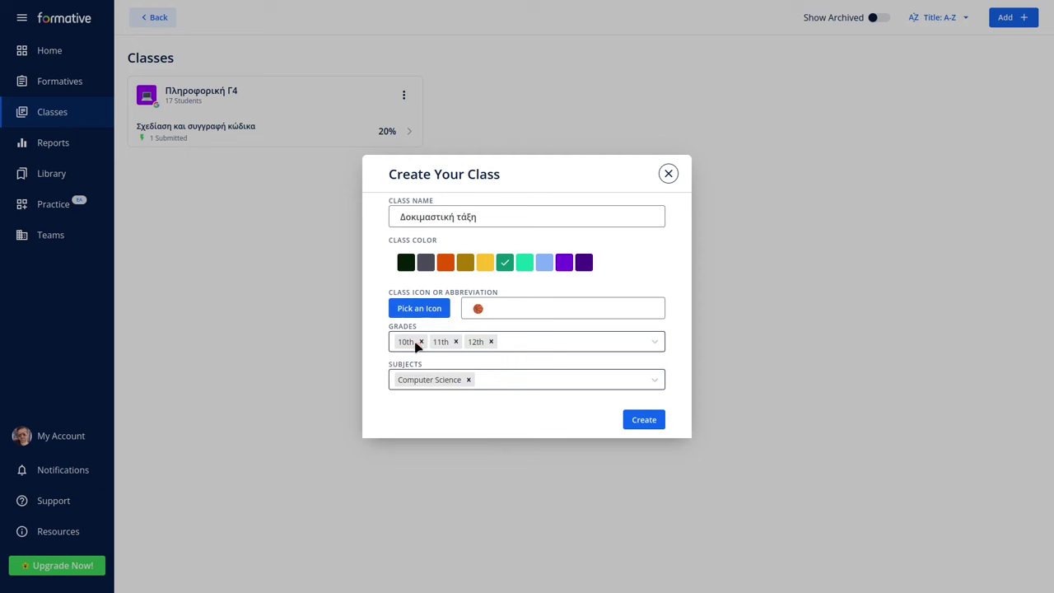
# Keep 10th as the only grade level and create the class.
pyautogui.click(539, 345)
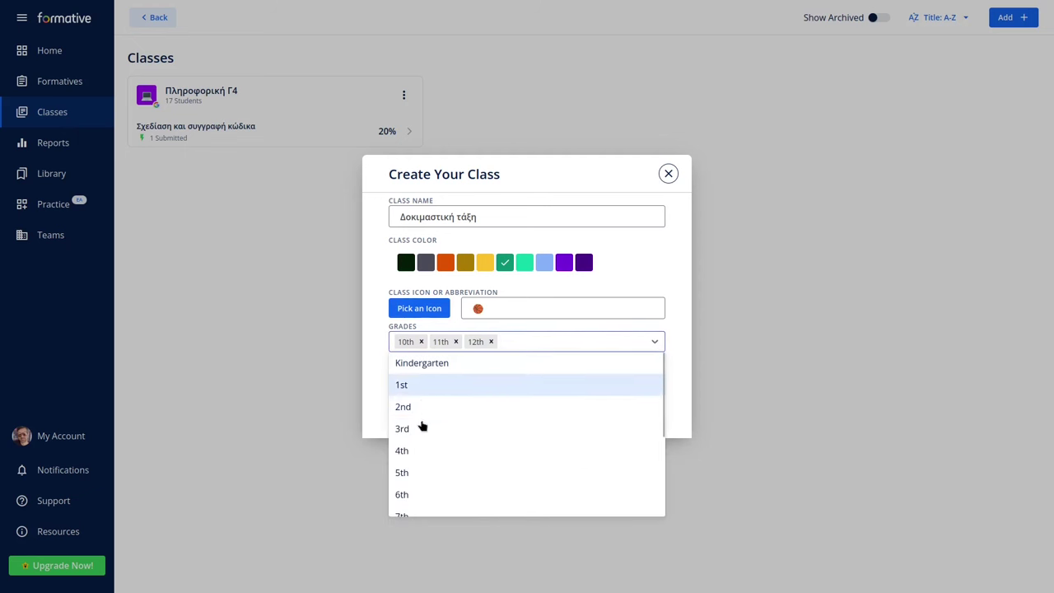
pyautogui.click(407, 431)
pyautogui.click(522, 341)
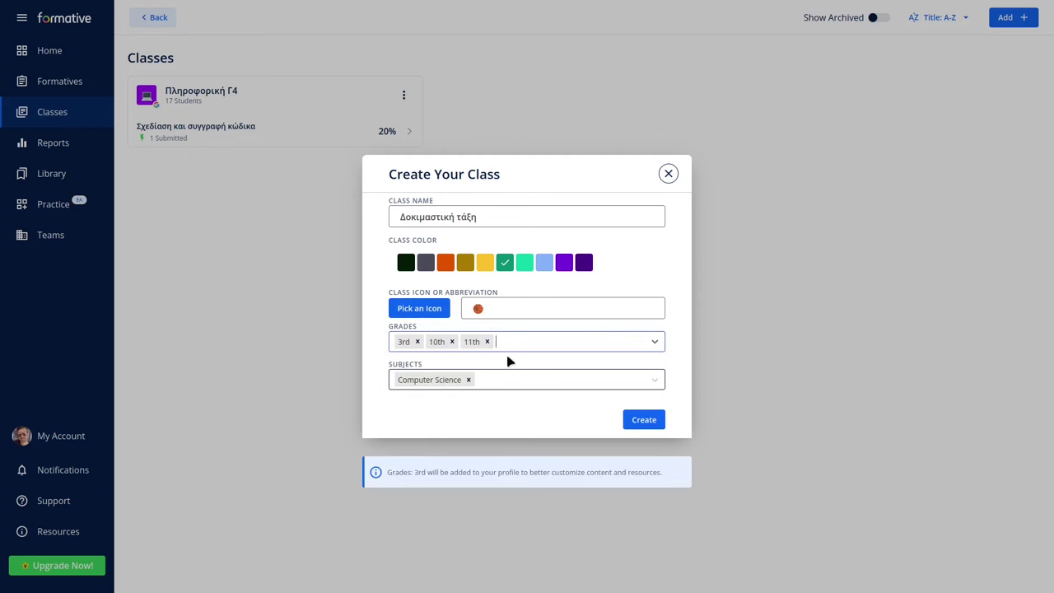
pyautogui.click(487, 341)
pyautogui.click(417, 341)
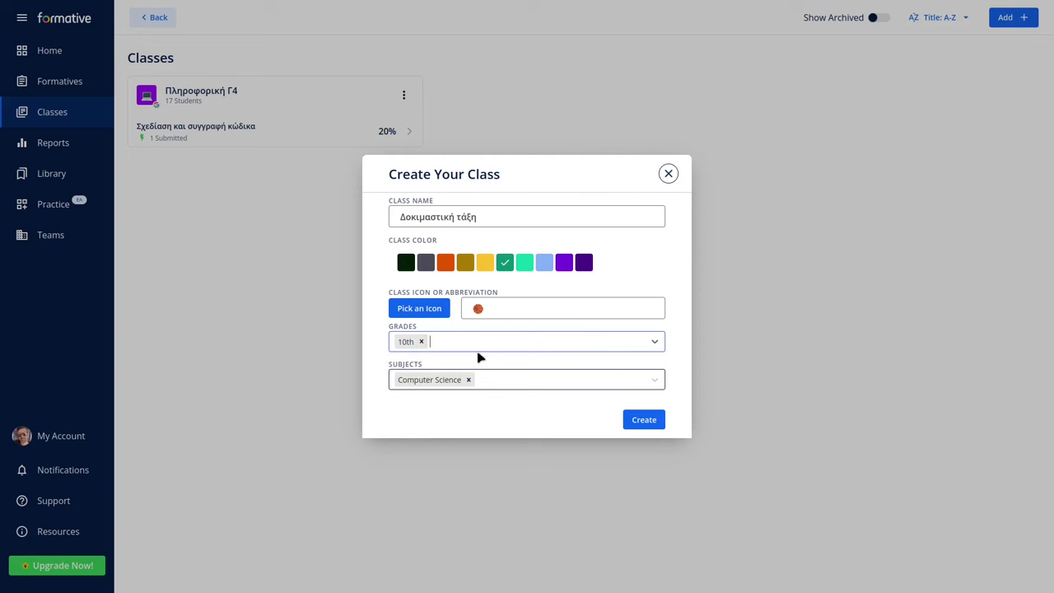
pyautogui.click(640, 424)
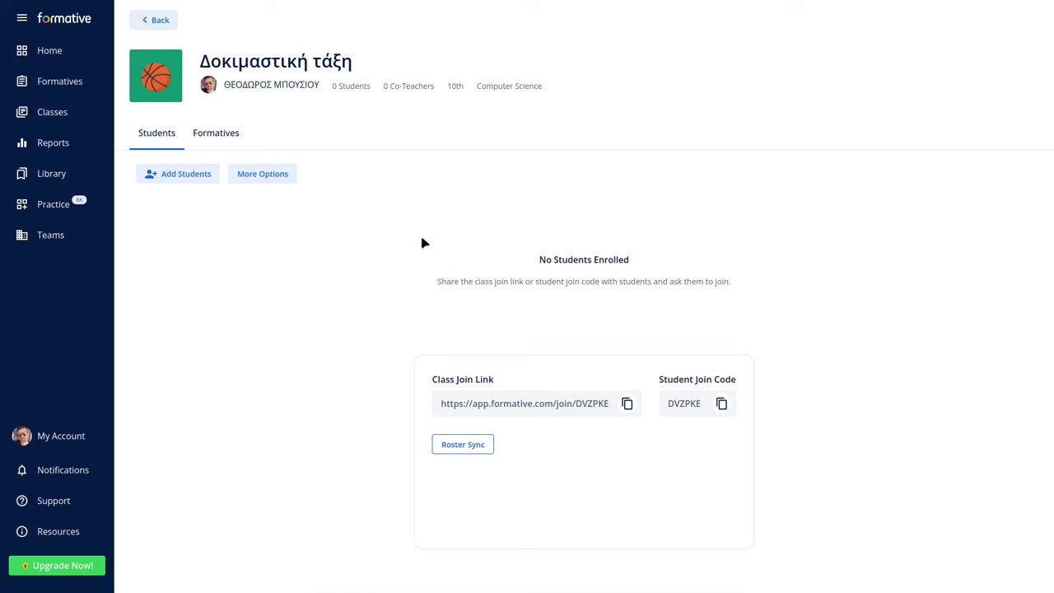
# Copy the class join code, look at the join page and Roster Sync, then open the Add Students form.
pyautogui.click(722, 405)
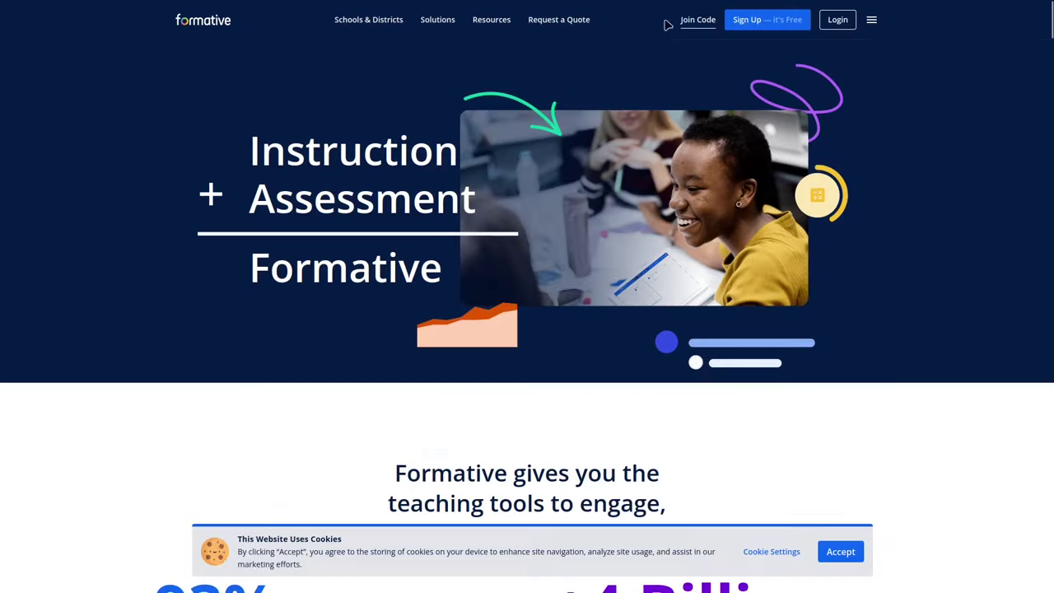
pyautogui.click(697, 19)
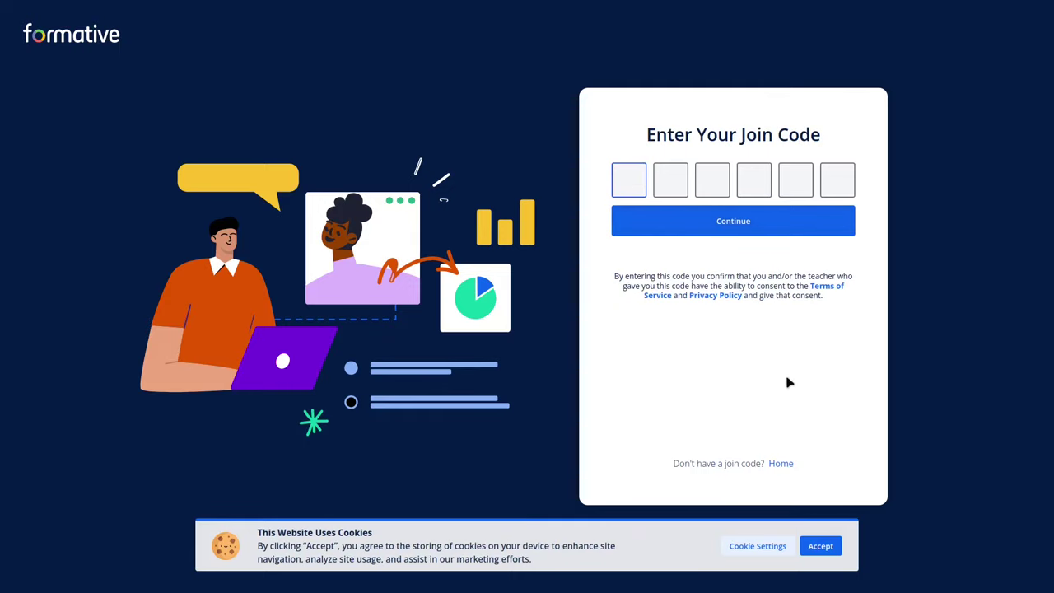
pyautogui.click(823, 545)
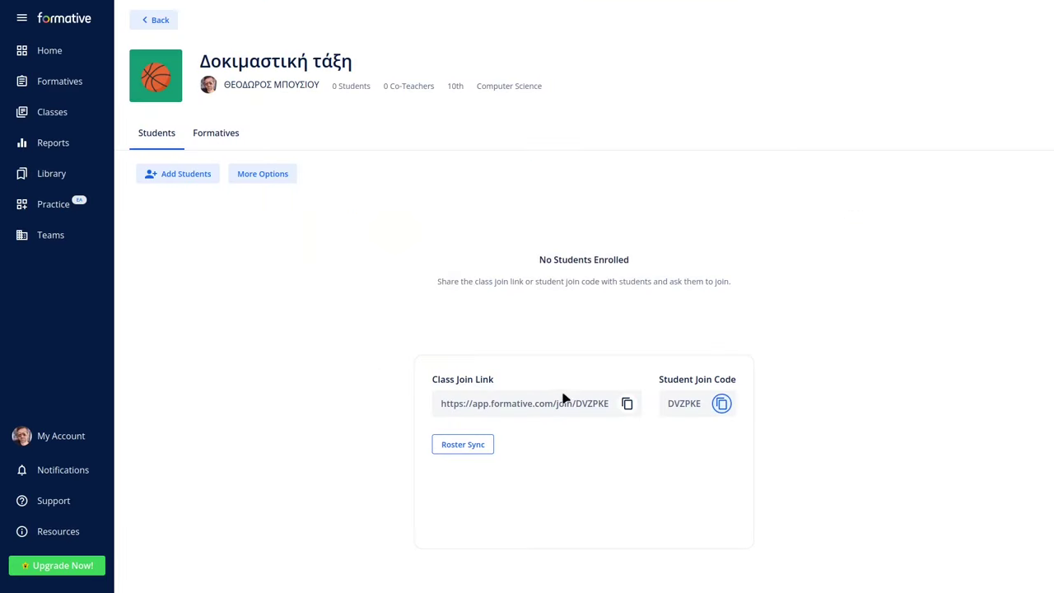
pyautogui.click(470, 447)
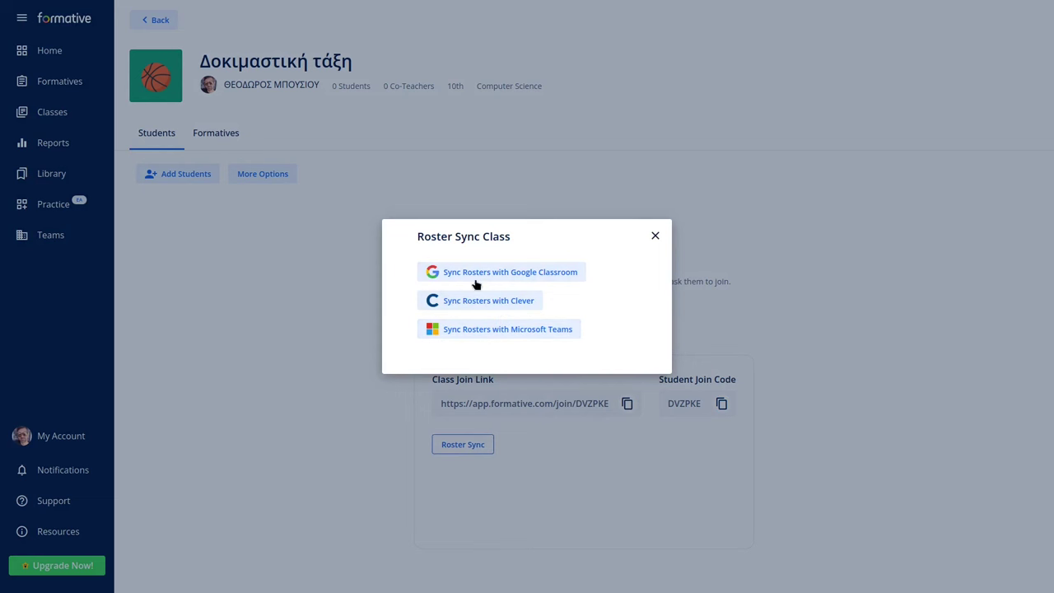
pyautogui.click(655, 236)
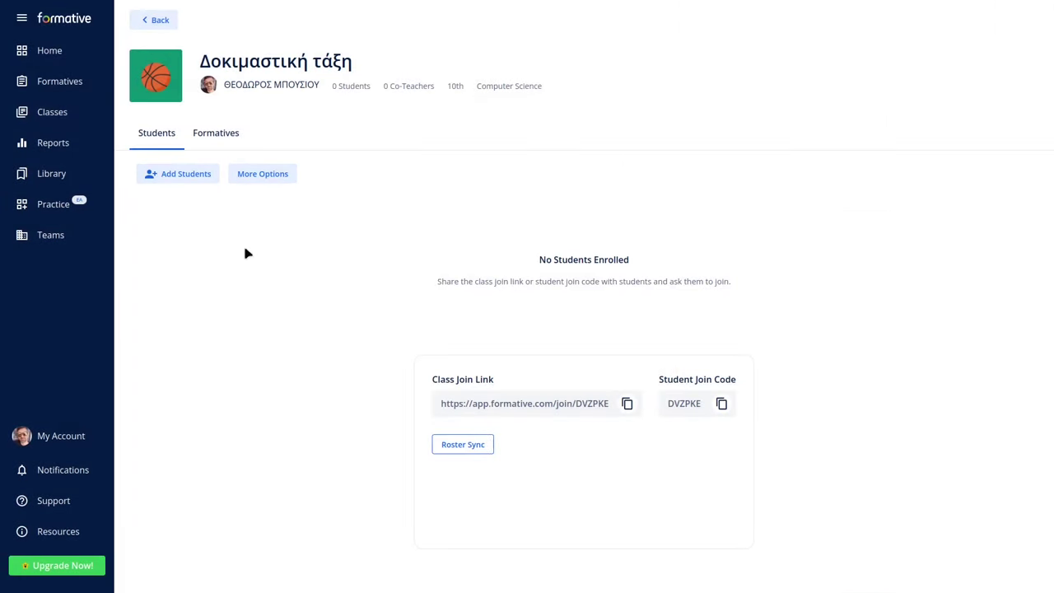
pyautogui.click(187, 176)
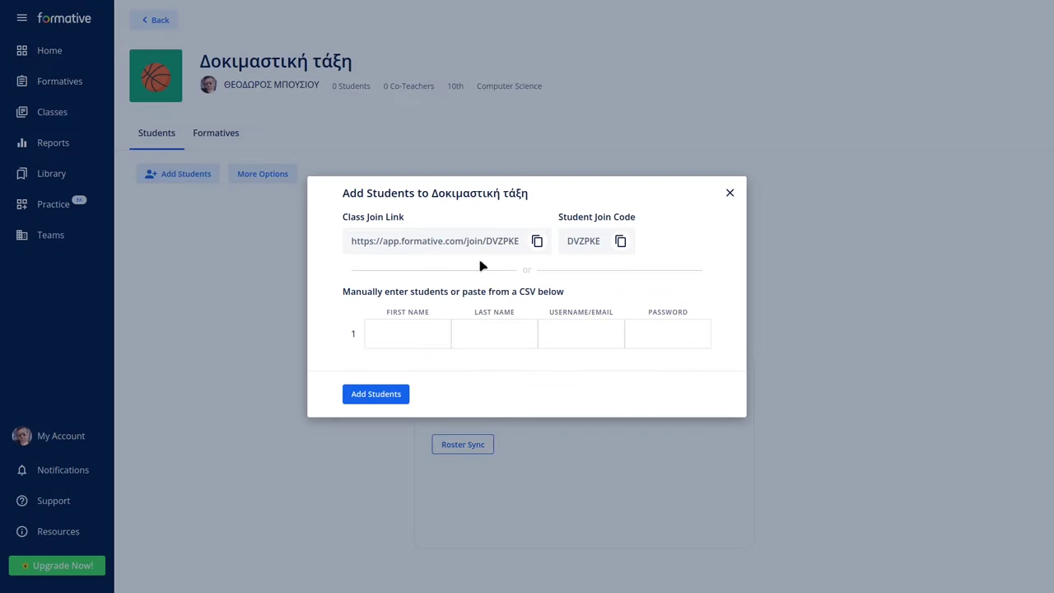
# Paste the test student's first name, last name and e-mail into row 1 and add them to the class.
pyautogui.click(411, 330)
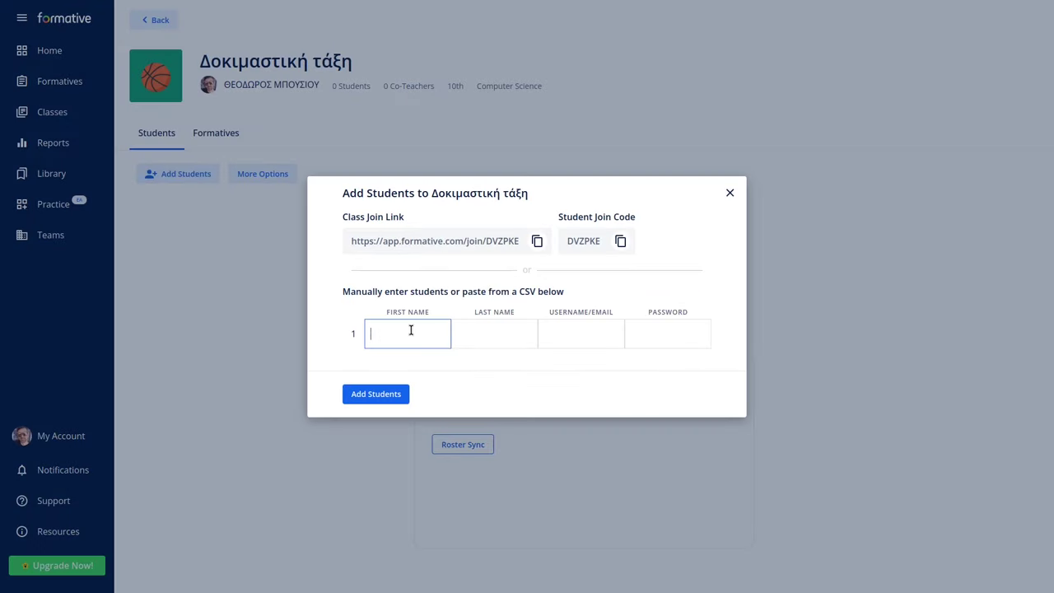
pyautogui.write('Teo')
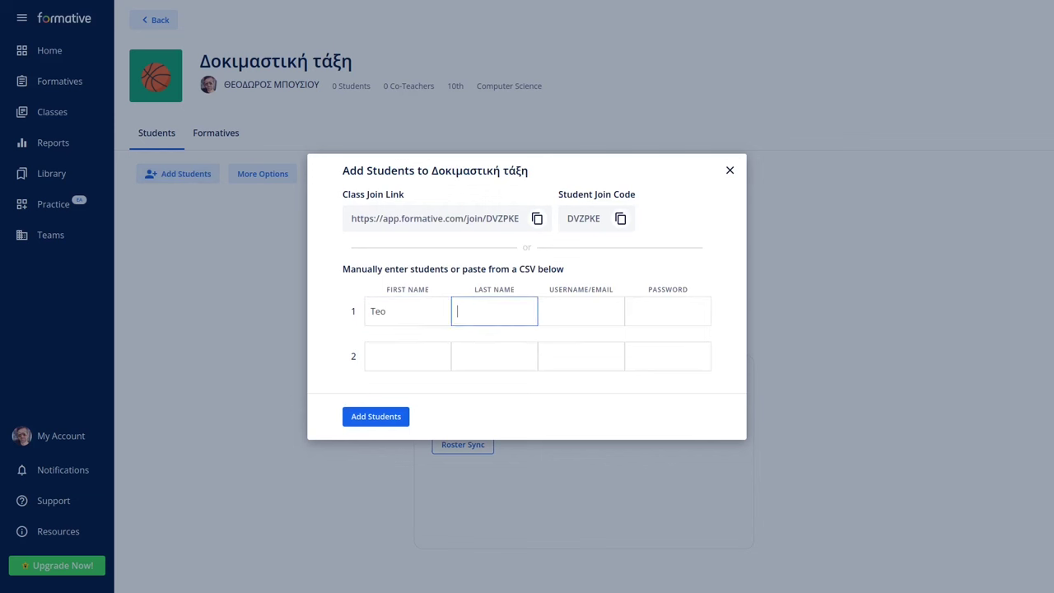
pyautogui.write('Test')
pyautogui.press('Tab')
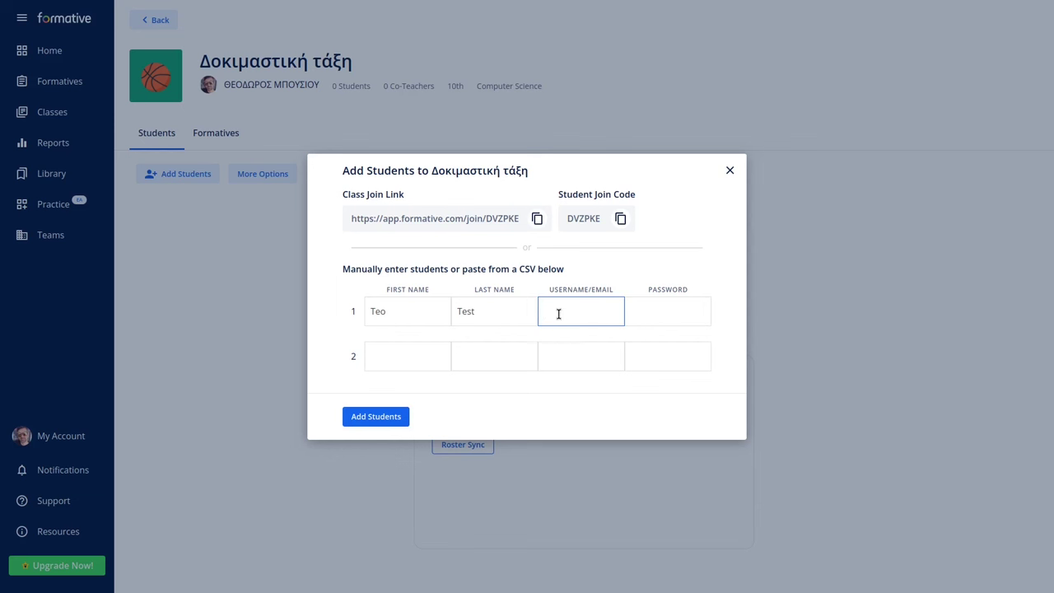
pyautogui.click(664, 312)
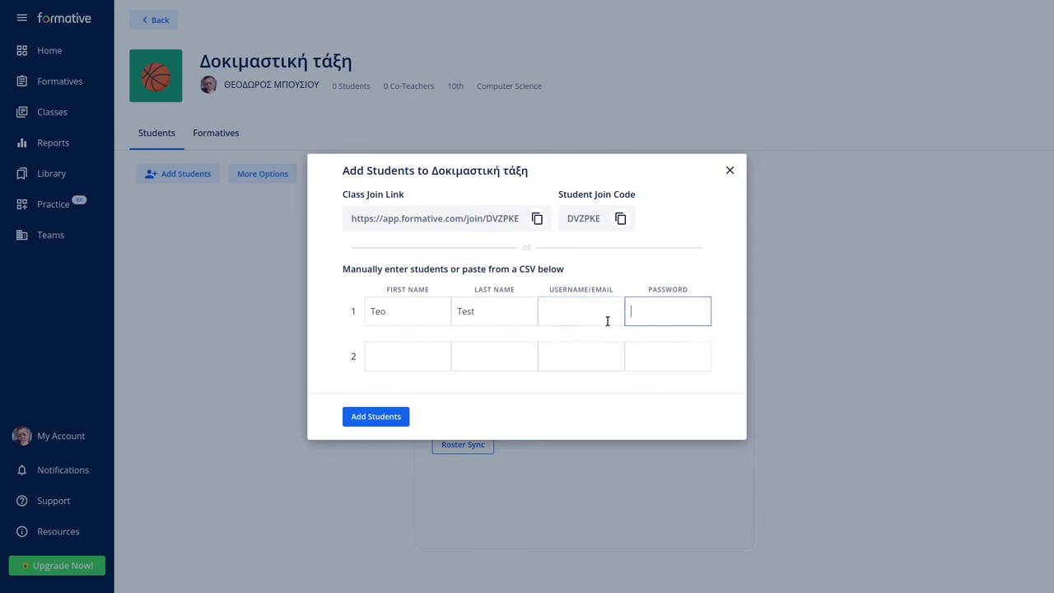
pyautogui.click(561, 313)
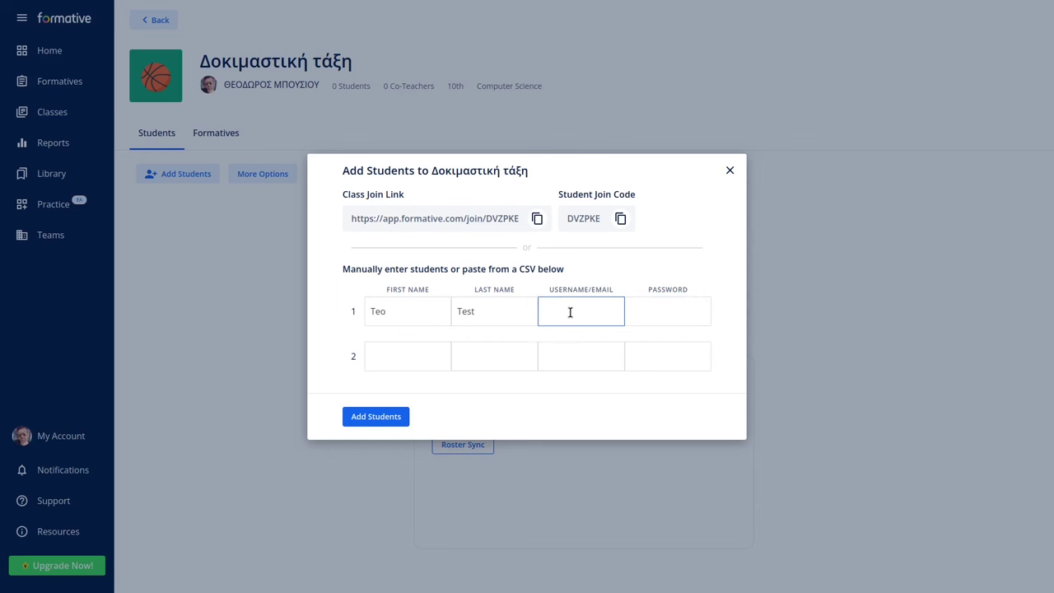
pyautogui.click(649, 308)
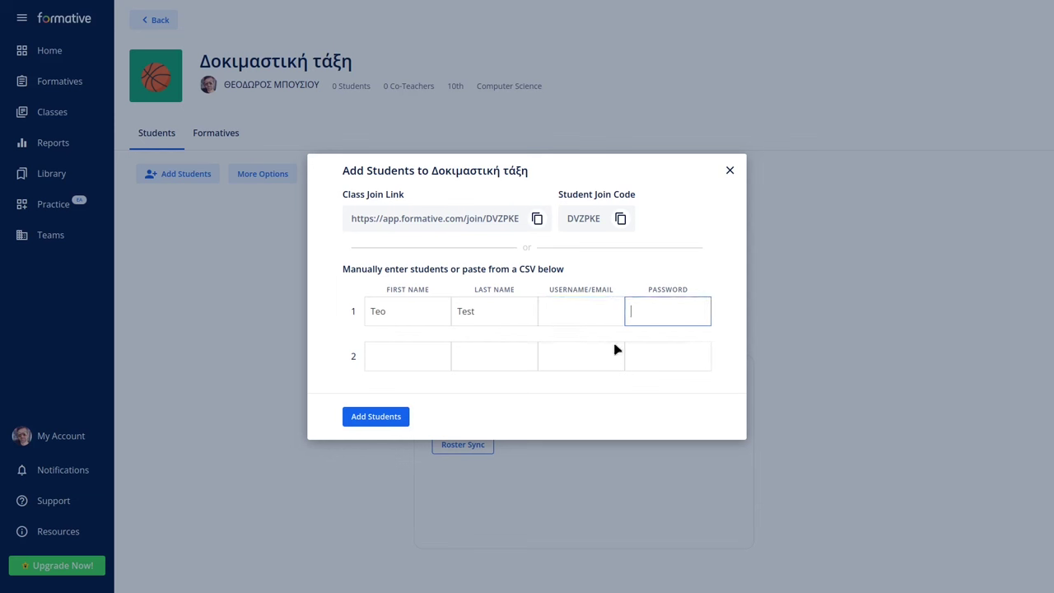
pyautogui.click(413, 357)
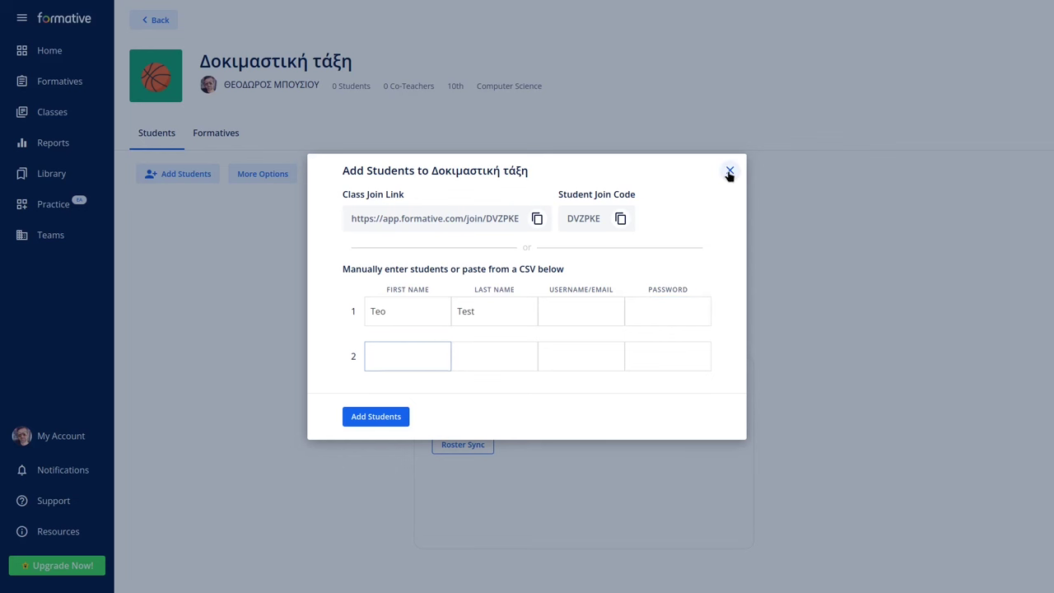
pyautogui.click(730, 171)
pyautogui.click(400, 330)
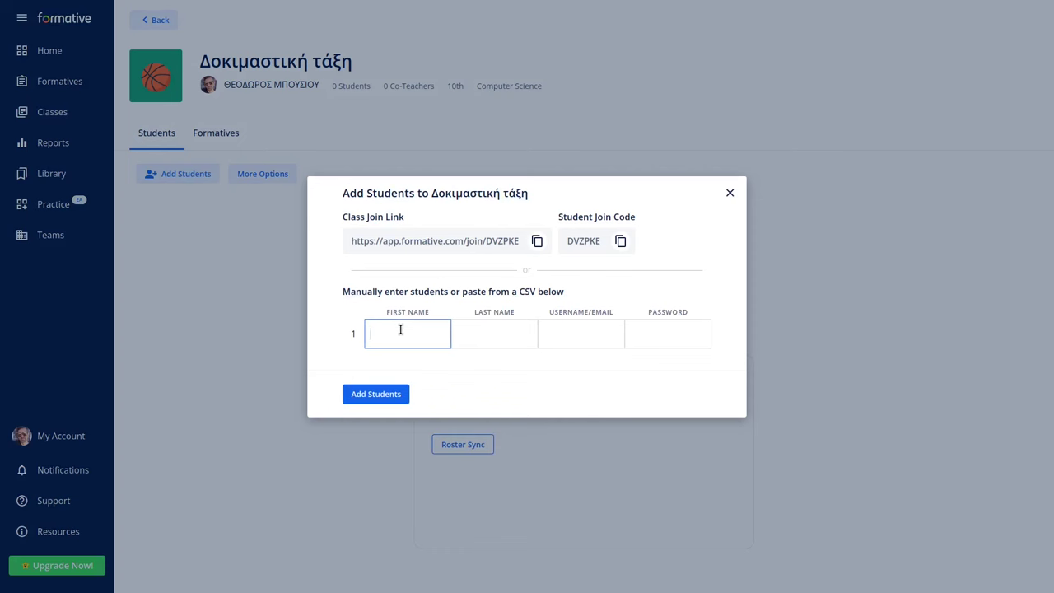
pyautogui.hotkey('ctrl', 'v')
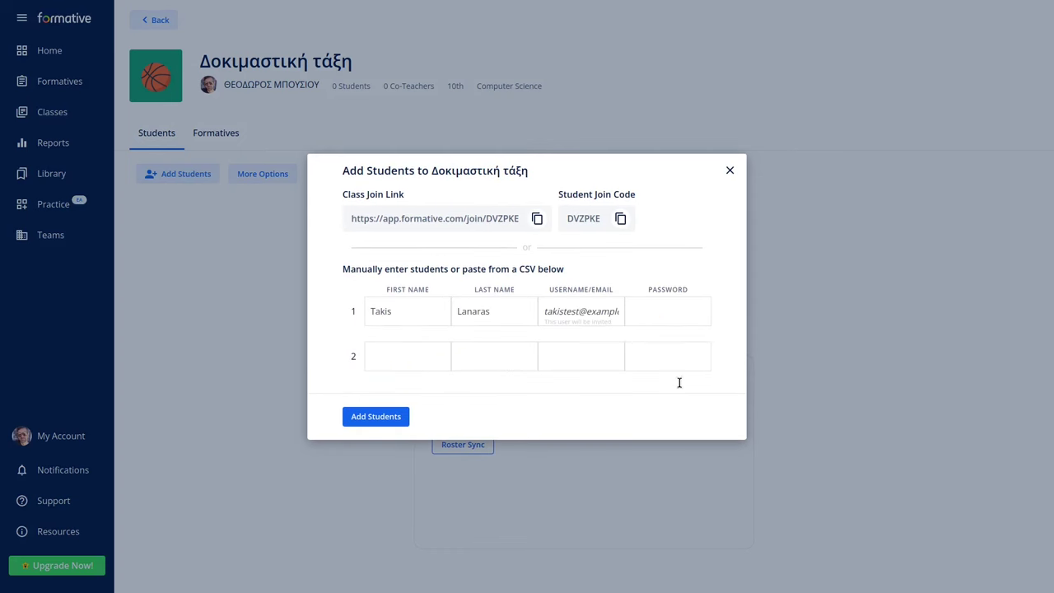
pyautogui.click(382, 421)
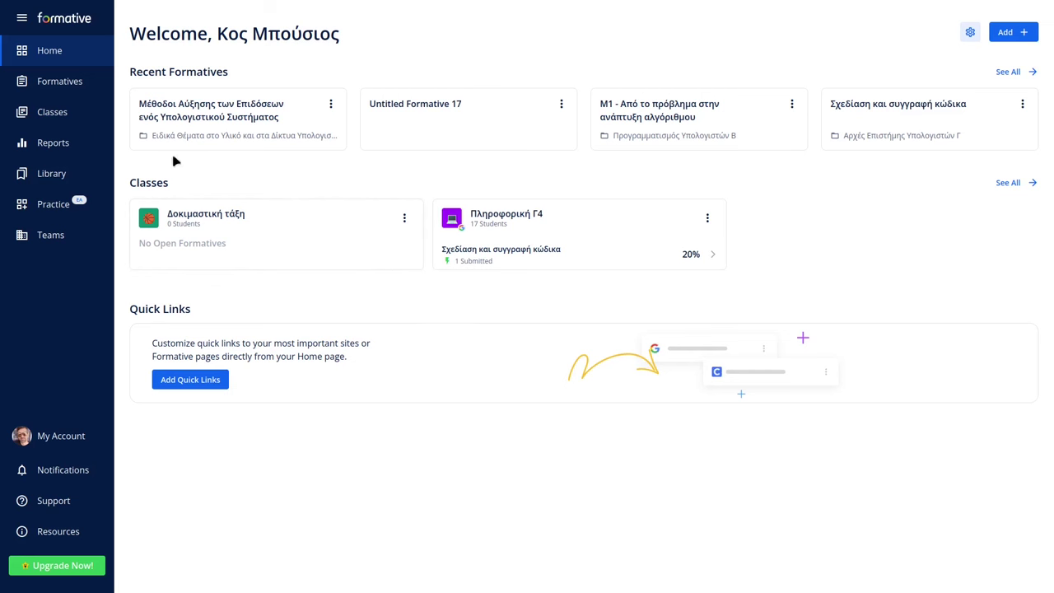
# Go to the Formatives page and open the Add menu.
pyautogui.click(58, 83)
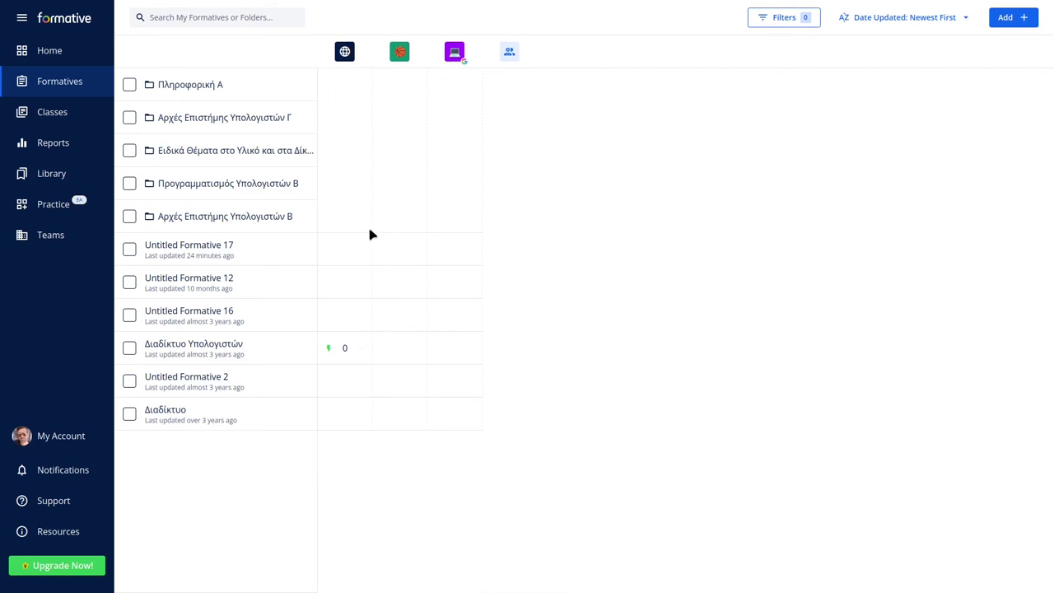
pyautogui.click(1015, 20)
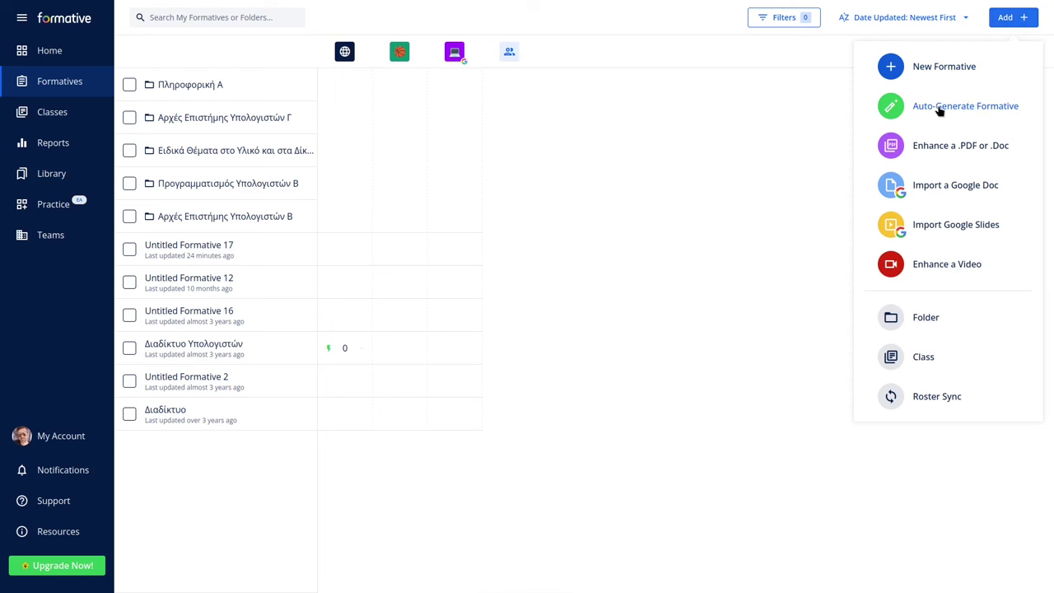
# Create a new blank formative titled 'Δίκτυα υπλογιστών'.
pyautogui.click(926, 69)
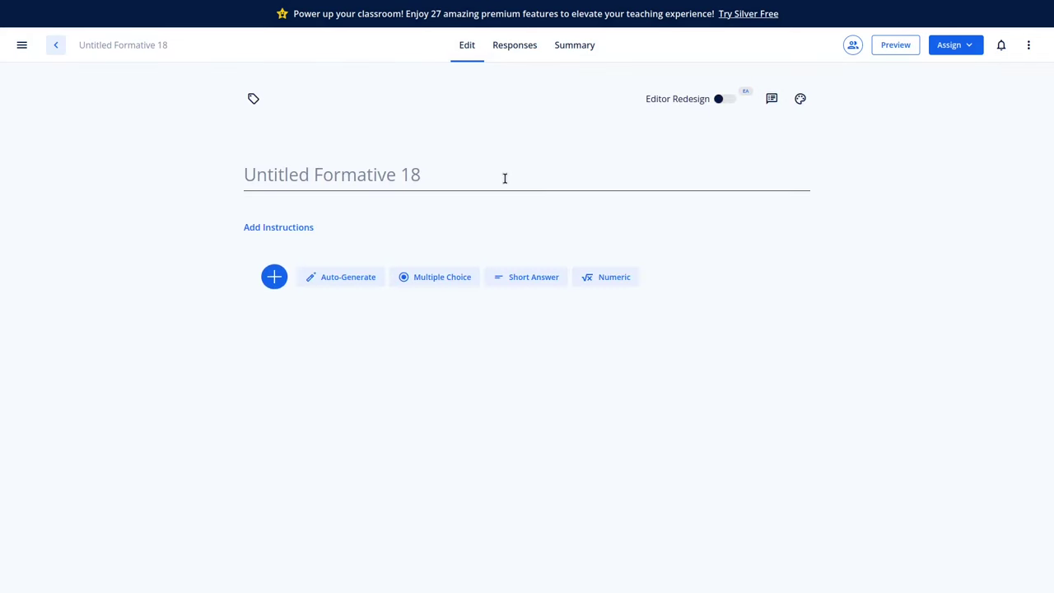
pyautogui.write('sd')
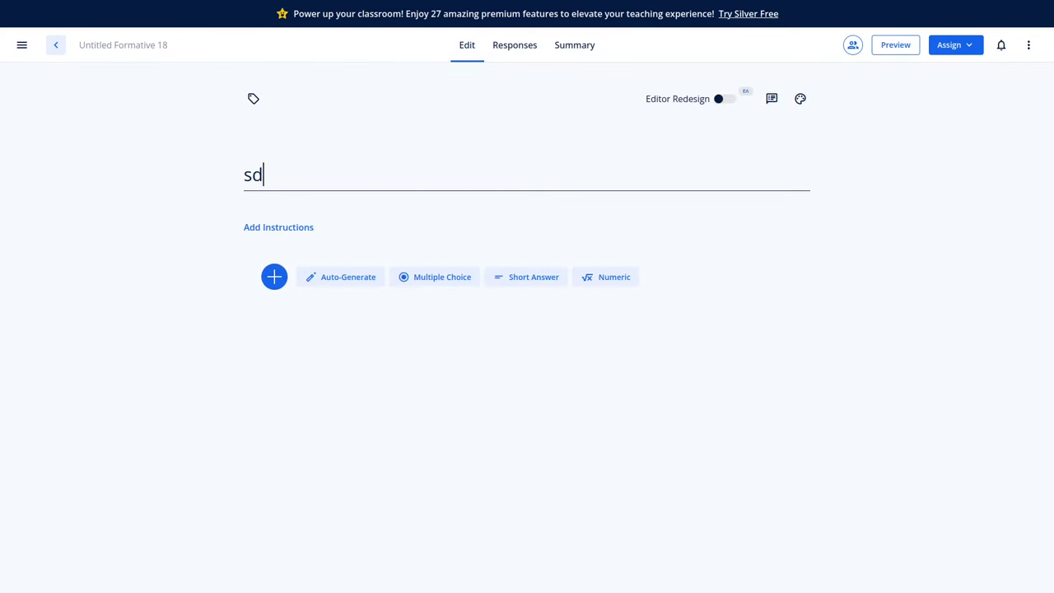
pyautogui.press('BackSpace')
pyautogui.press('BackSpace')
pyautogui.write('e')
pyautogui.press('BackSpace')
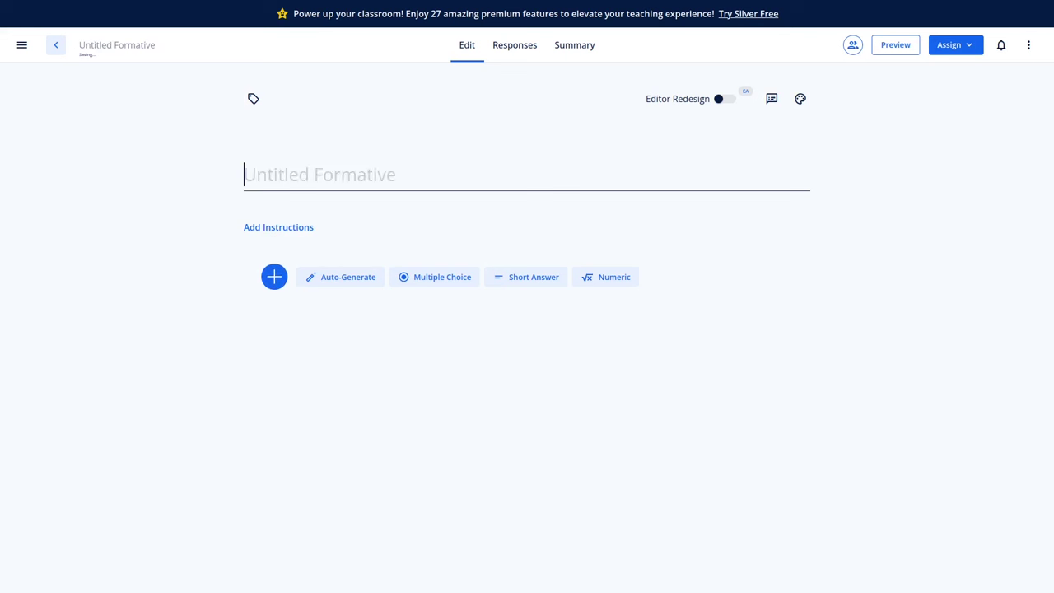
pyautogui.write('Εισάγωγή')
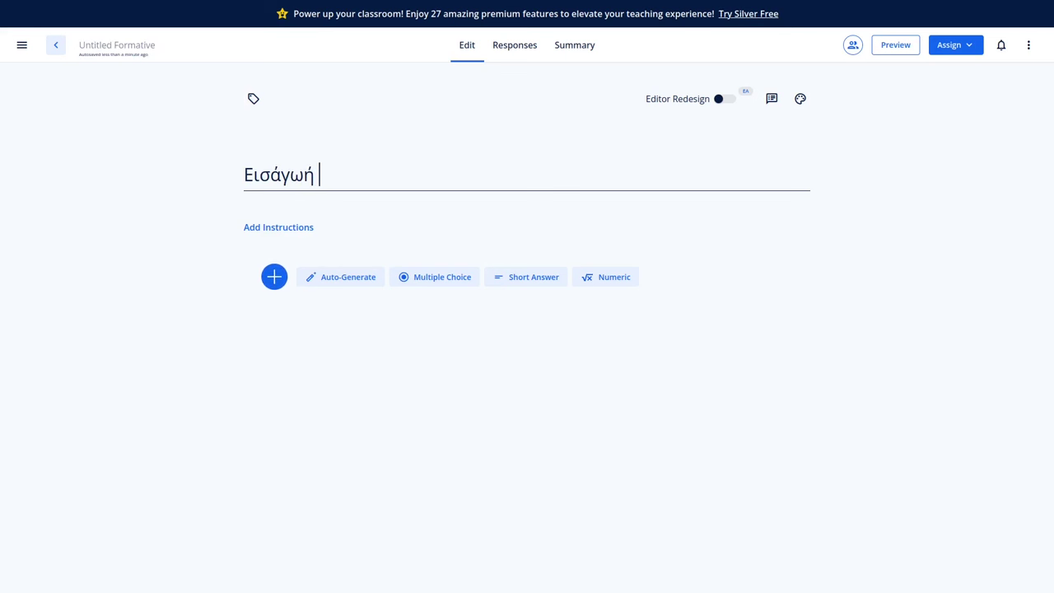
pyautogui.press('BackSpace')
pyautogui.press('BackSpace')
pyautogui.press('BackSpace')
pyautogui.press('BackSpace')
pyautogui.press('BackSpace')
pyautogui.write('α')
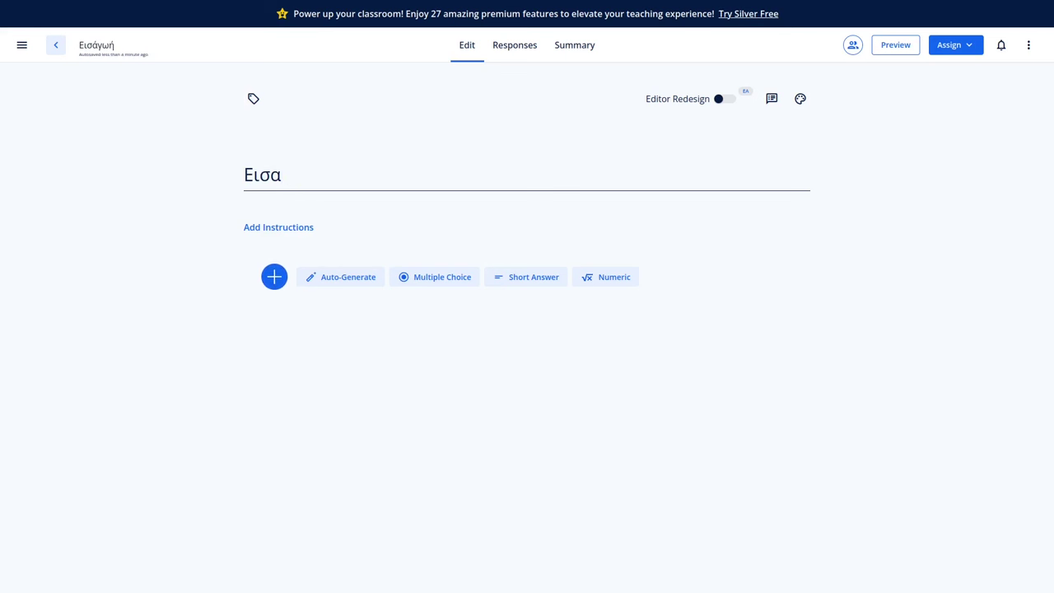
# Add the instructions 'Οδηγίες ....' and bring up the item-type list.
pyautogui.click(292, 227)
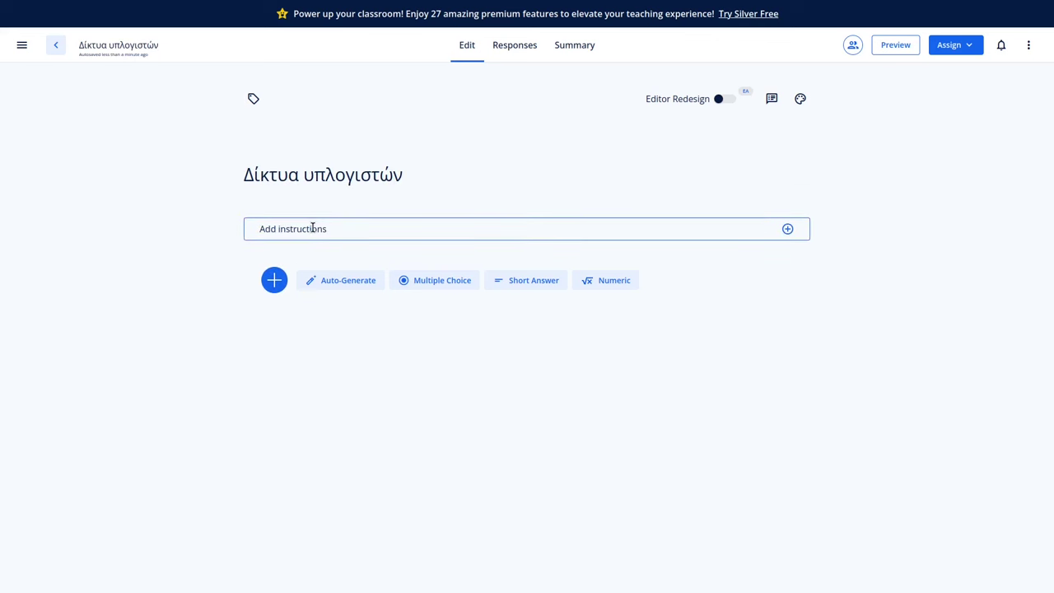
pyautogui.click(310, 229)
pyautogui.write('ο')
pyautogui.press('BackSpace')
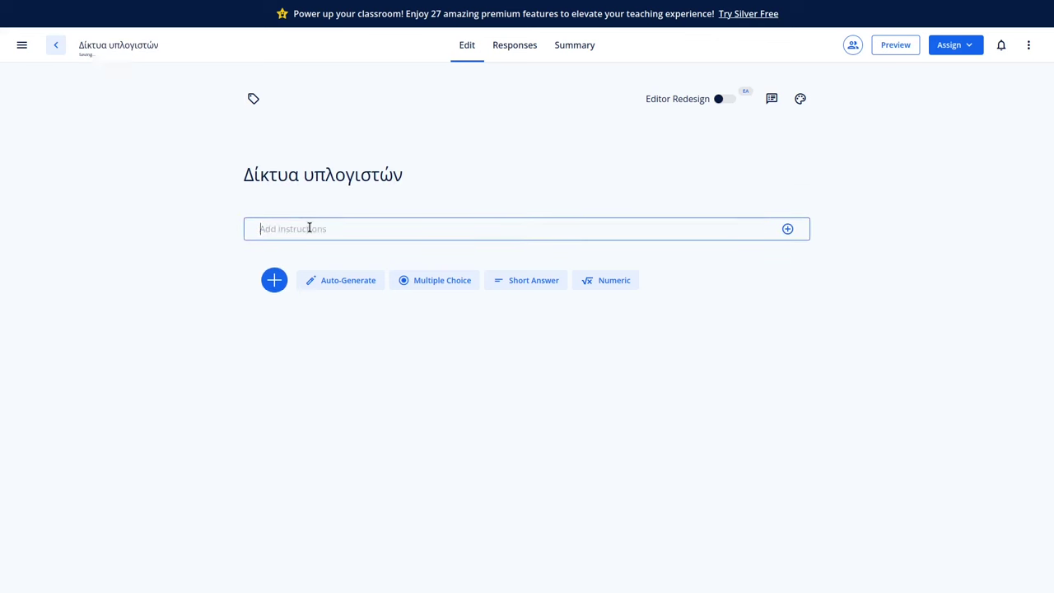
pyautogui.write('Οδηγει')
pyautogui.write('ίες')
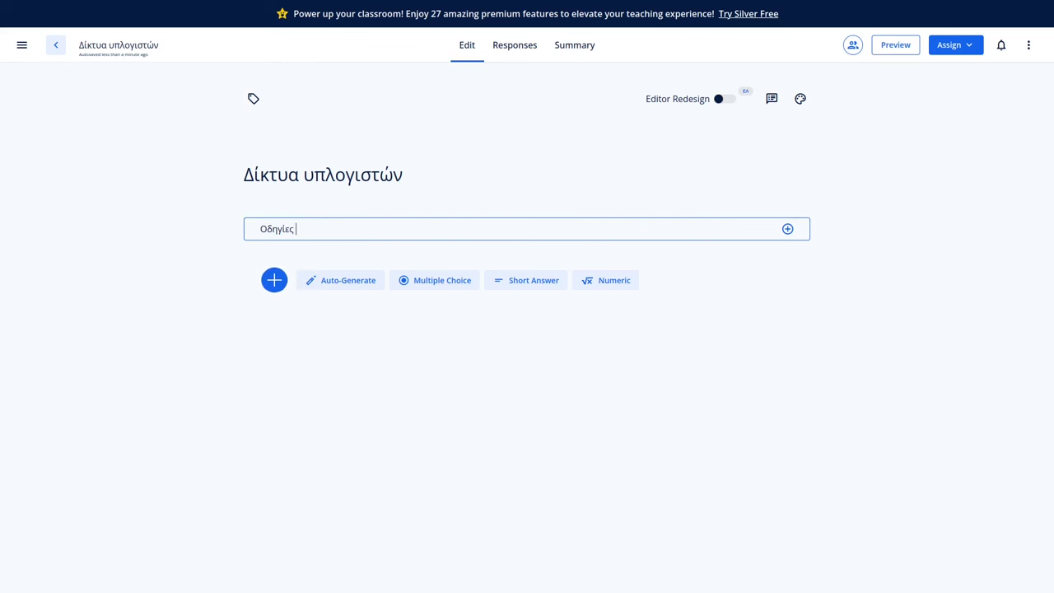
pyautogui.write('....')
pyautogui.click(324, 306)
pyautogui.click(273, 280)
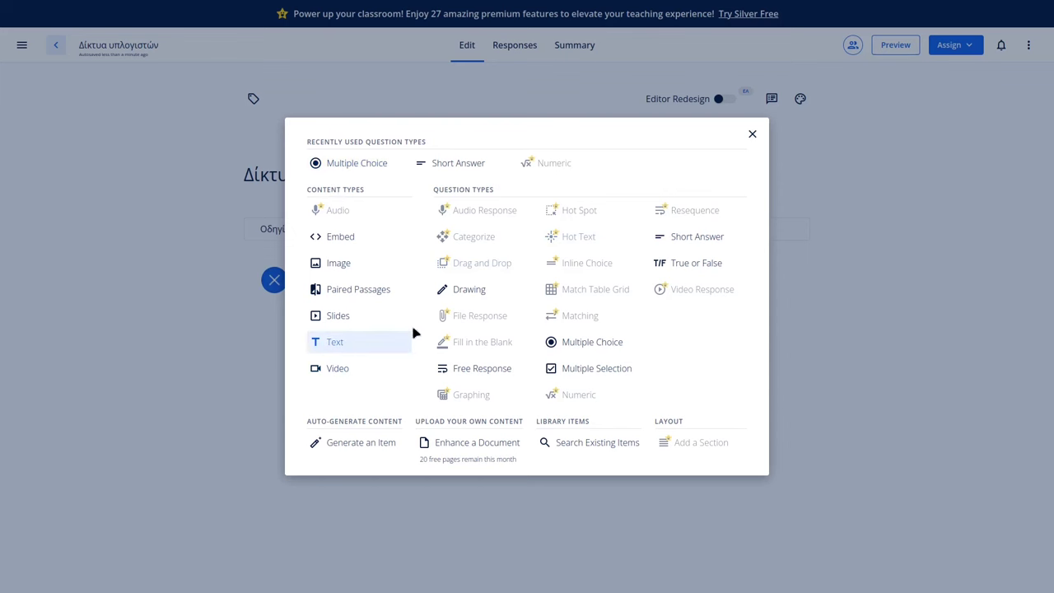
# Embed the YouTube video 'Computer Networking in 100 Seconds', found by searching 'networks'.
pyautogui.click(325, 372)
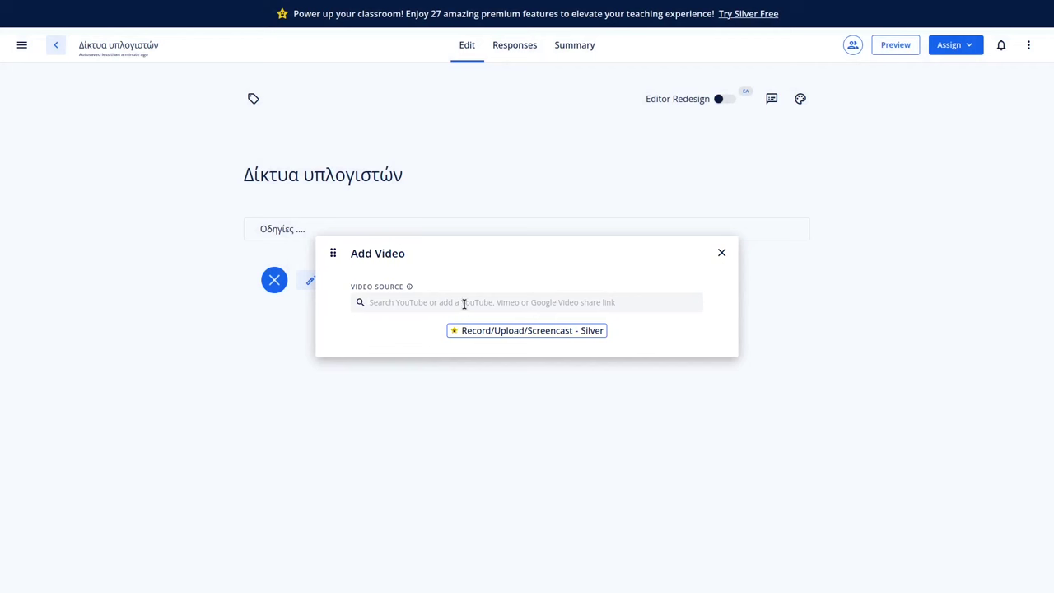
pyautogui.click(455, 302)
pyautogui.write('netw')
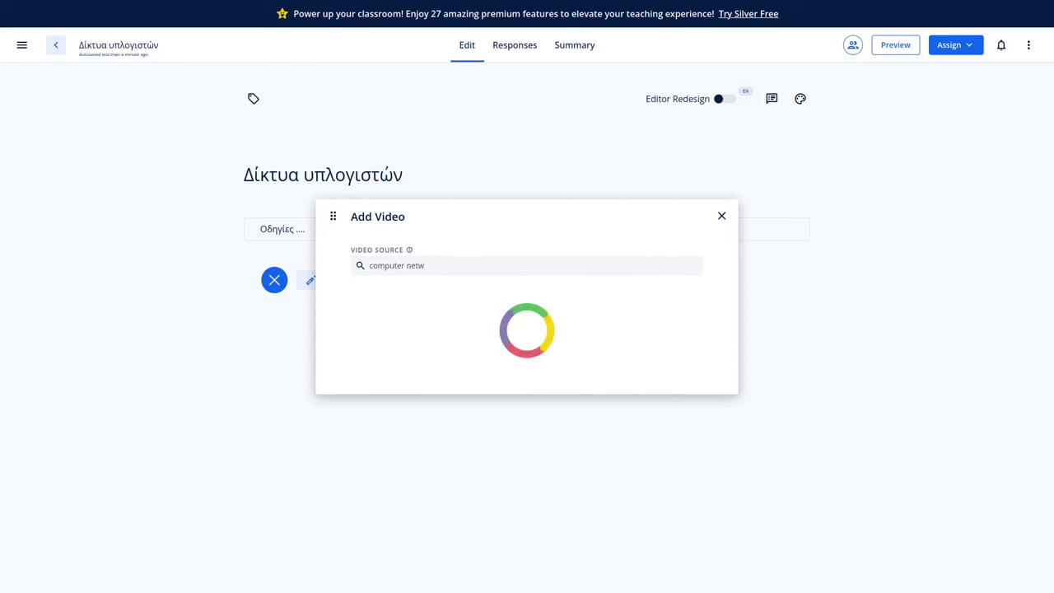
pyautogui.write('orks')
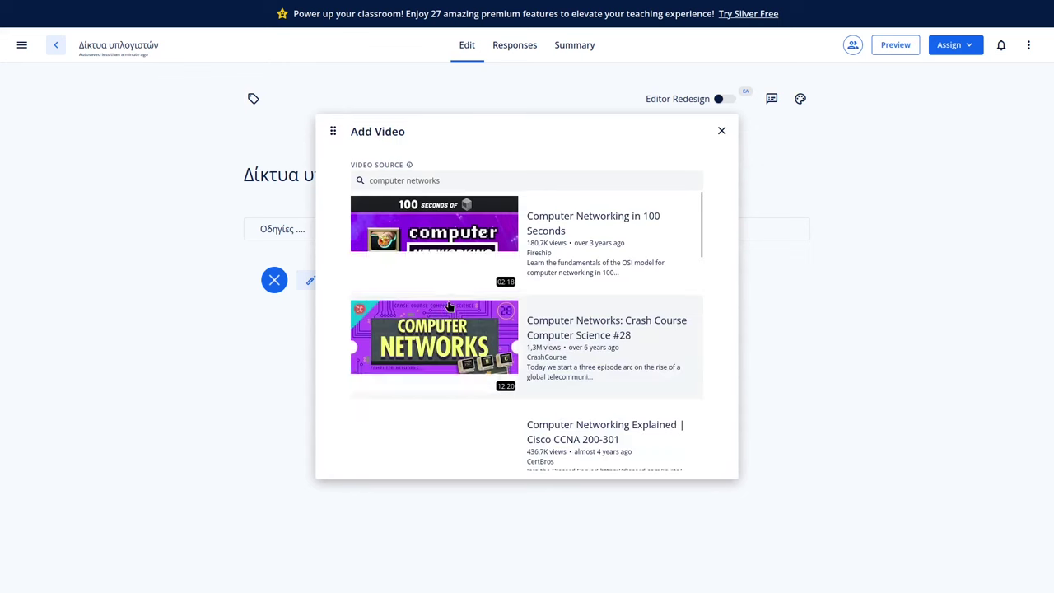
pyautogui.click(443, 258)
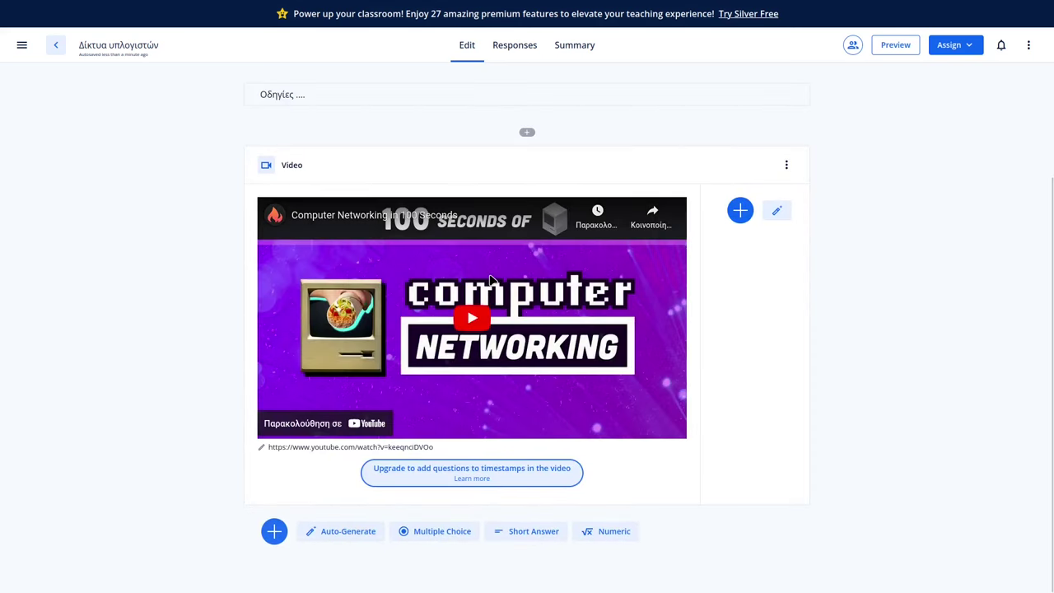
# Add a multiple choice question titled 'Ποιά από τα παρακάτω είναι τύπος δικτύου'.
pyautogui.click(274, 532)
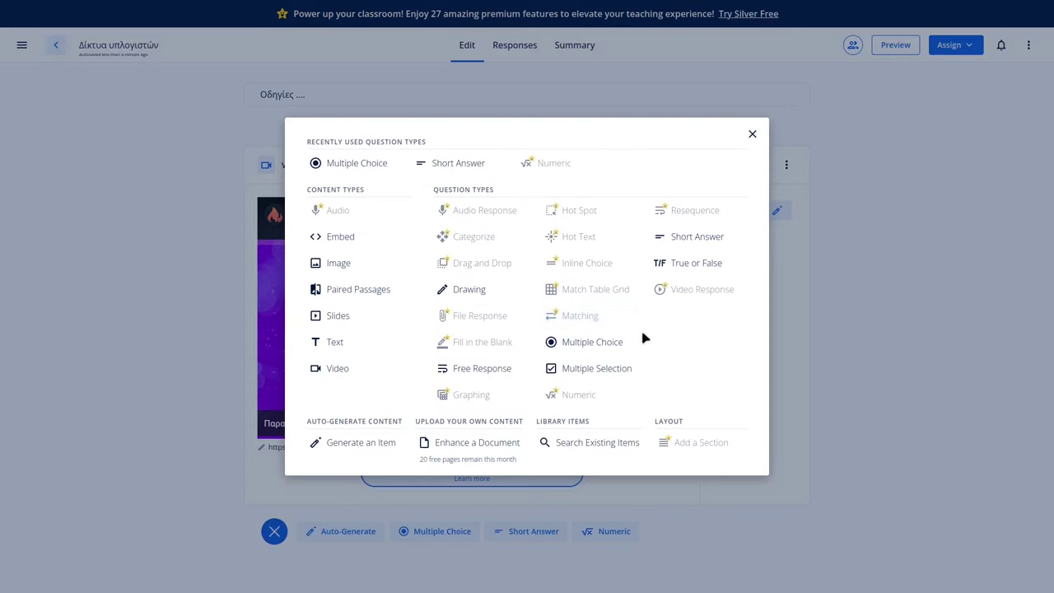
pyautogui.click(592, 344)
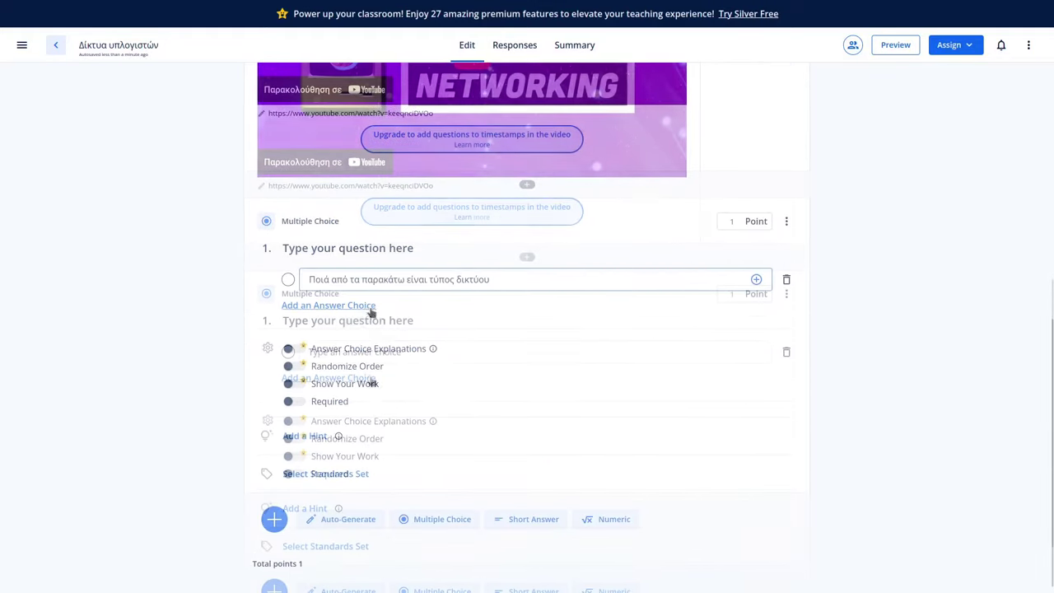
pyautogui.click(363, 307)
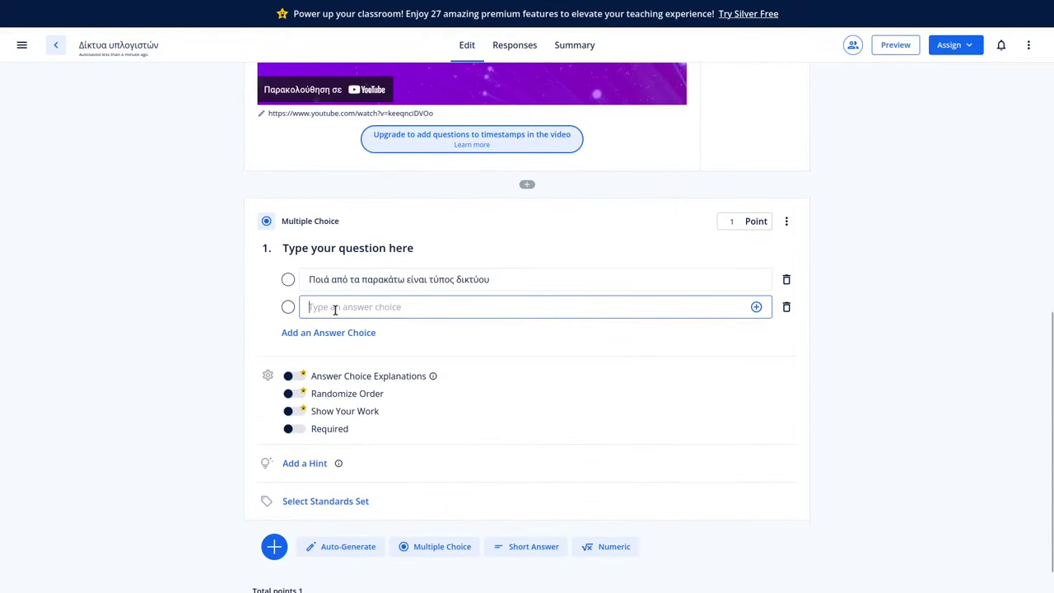
pyautogui.tripleClick(373, 280)
pyautogui.hotkey('ctrl', 'c')
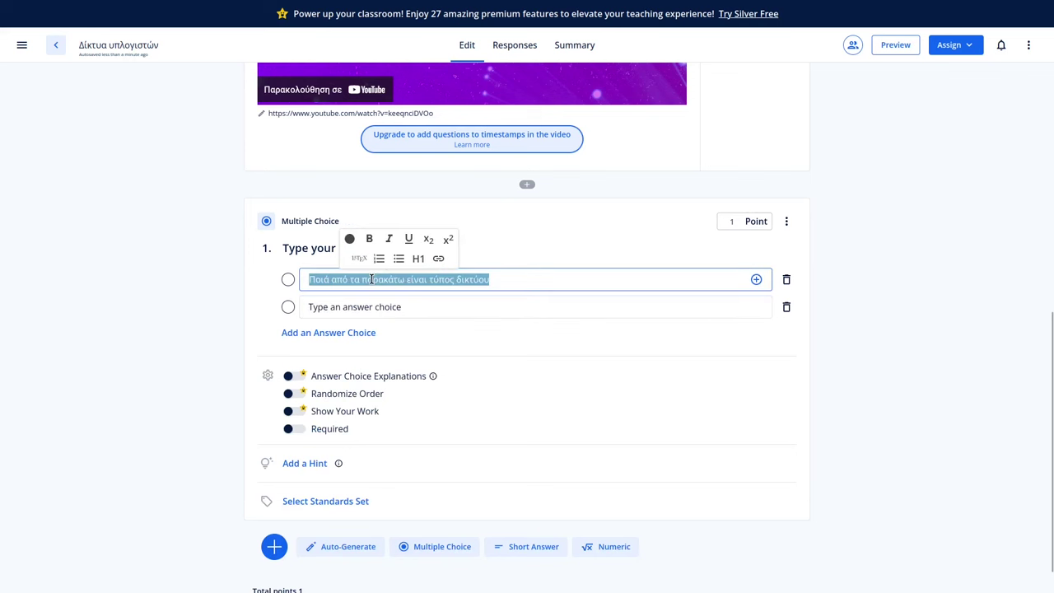
pyautogui.press('BackSpace')
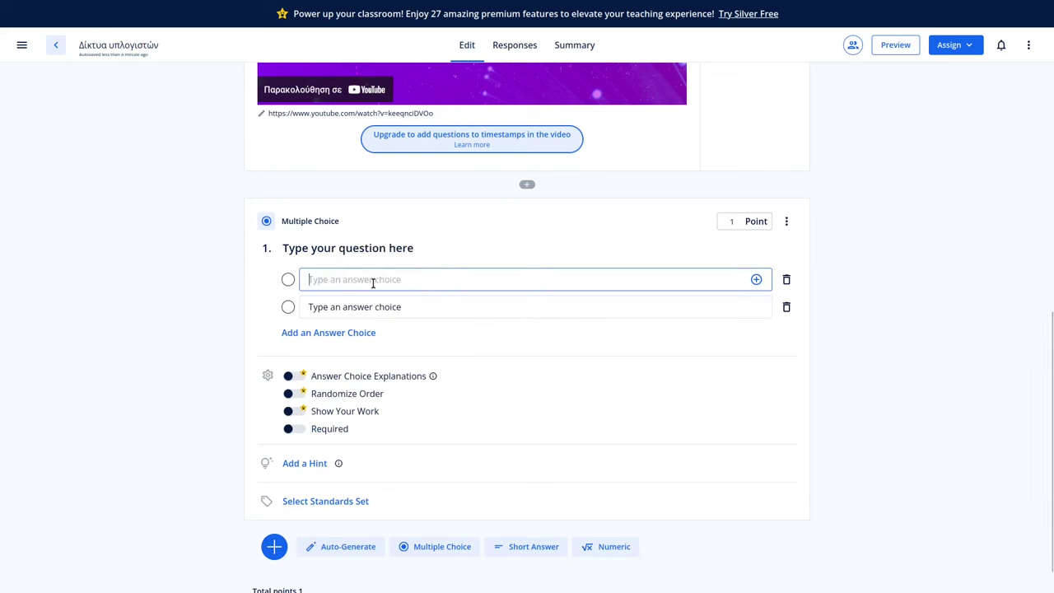
pyautogui.click(284, 248)
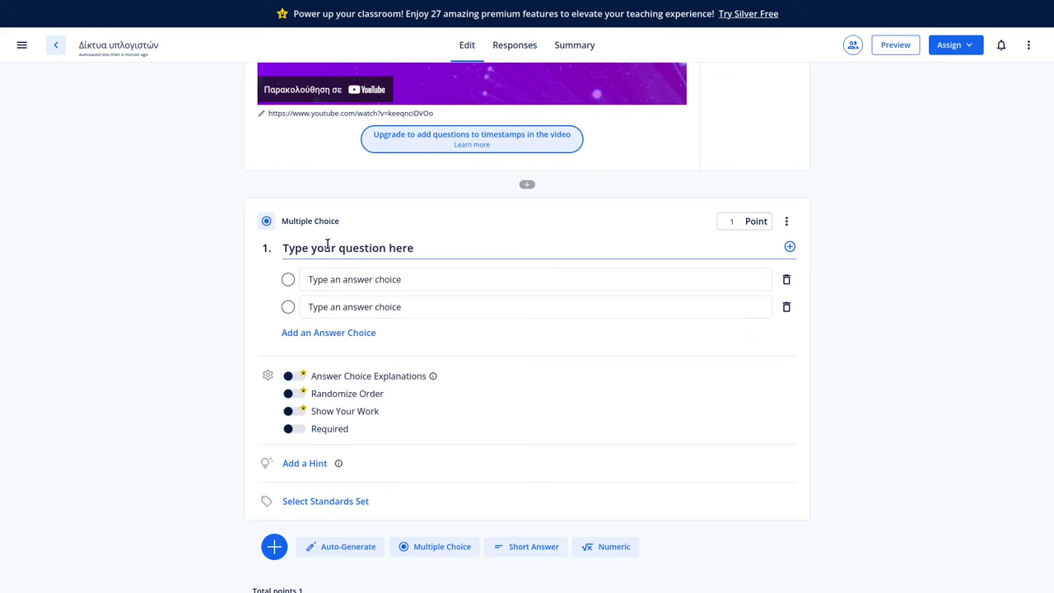
pyautogui.hotkey('ctrl', 'v')
# Fill in the answer choices LAN, WAN, Local and Wifir.
pyautogui.click(344, 280)
pyautogui.write('δ')
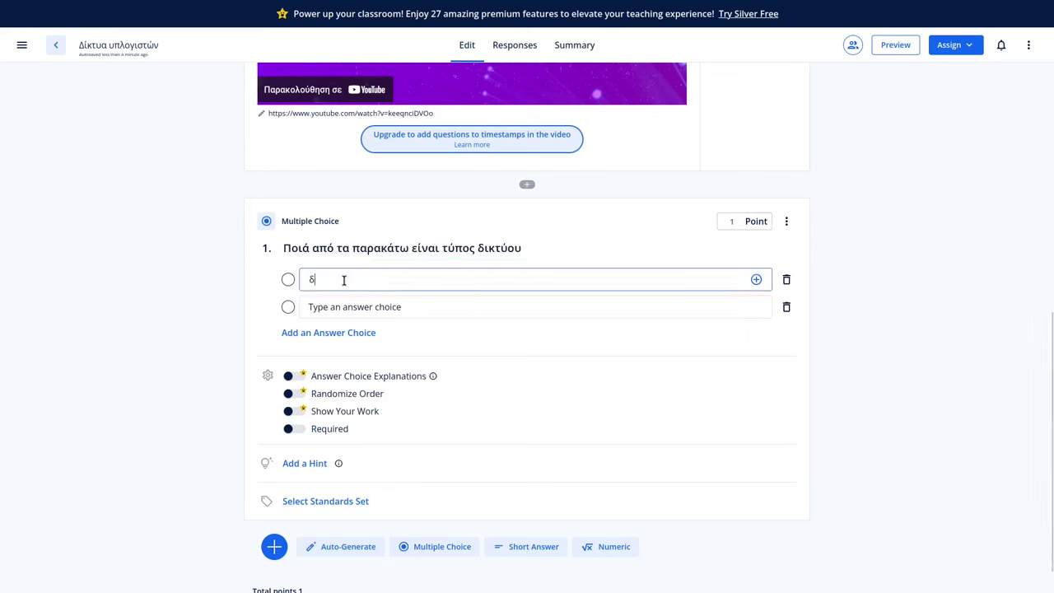
pyautogui.press('BackSpace')
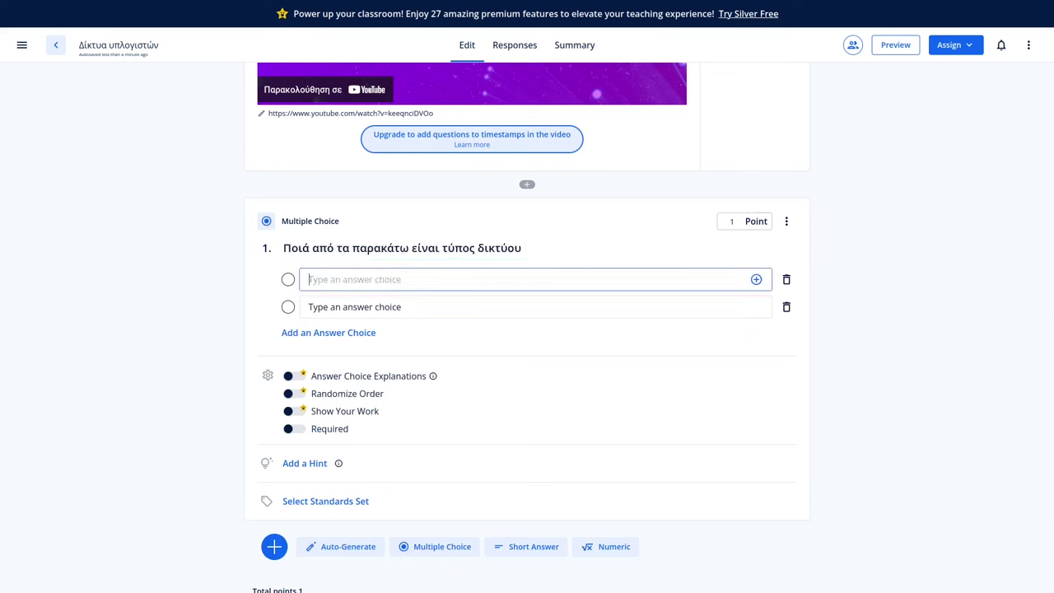
pyautogui.write('LAN')
pyautogui.click(354, 307)
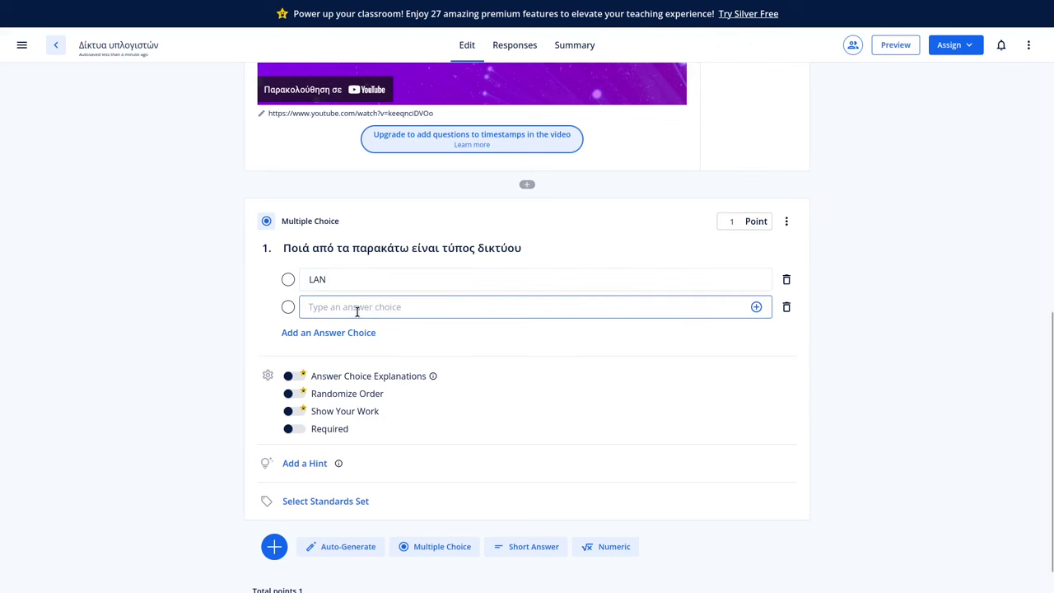
pyautogui.write('WAN Local Wifir')
# Mark LAN as the correct answer and make the question required.
pyautogui.click(287, 278)
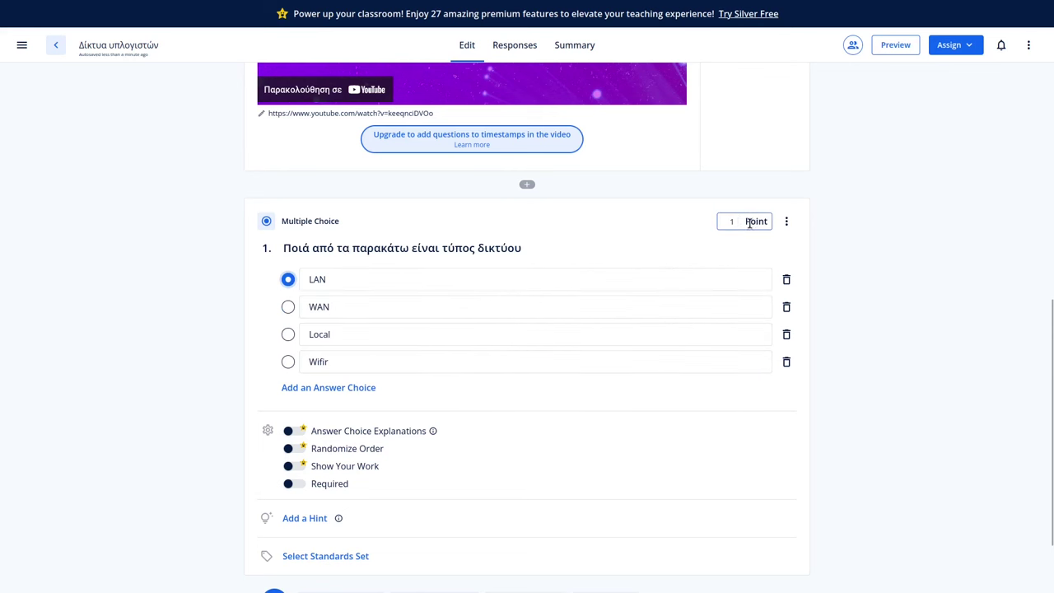
pyautogui.click(786, 221)
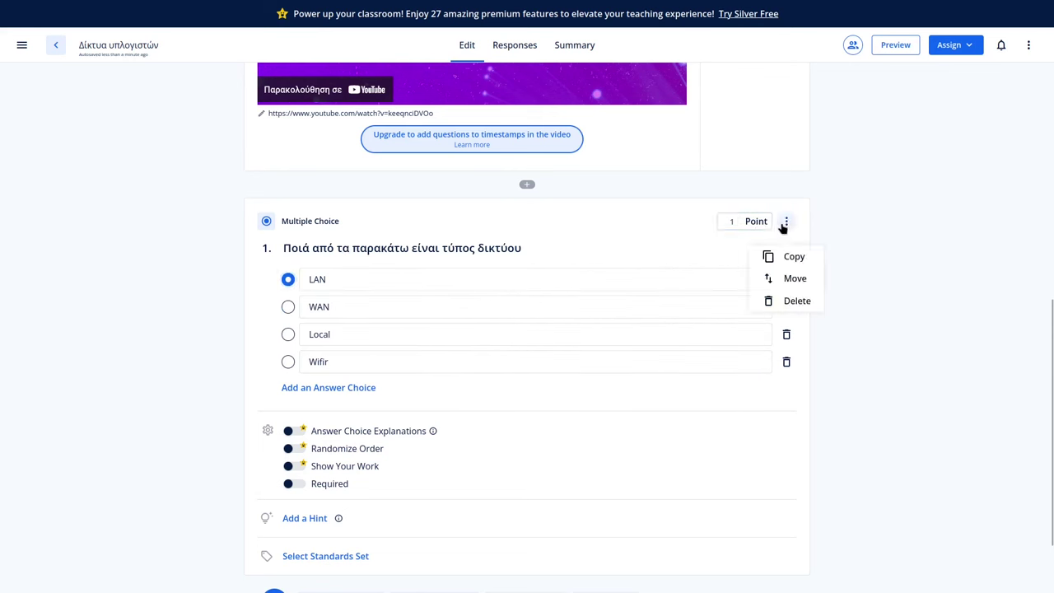
pyautogui.click(833, 225)
pyautogui.click(787, 220)
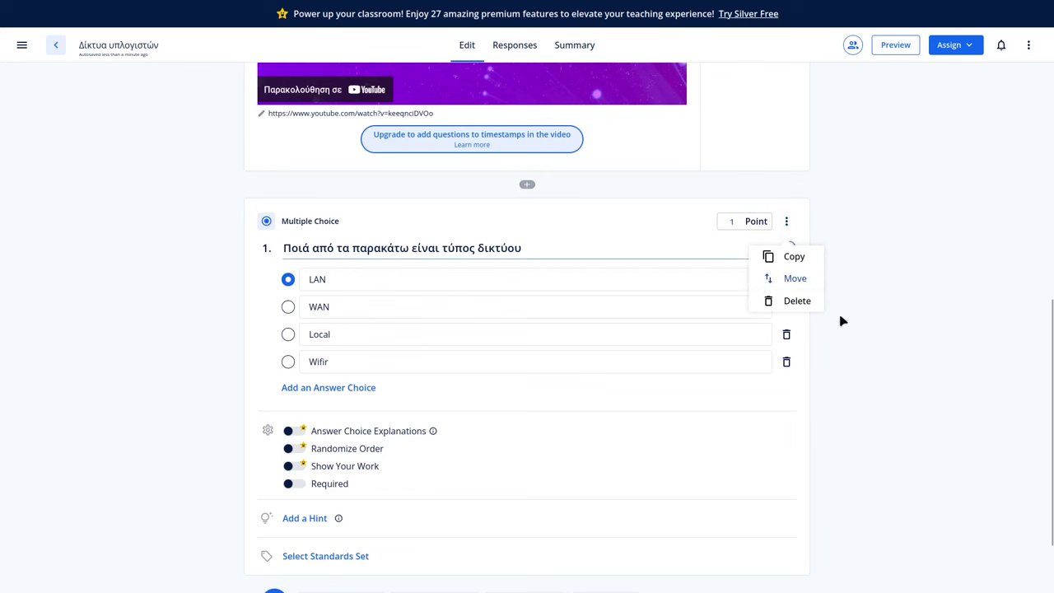
pyautogui.click(859, 275)
pyautogui.scroll(-2, 527, 324)
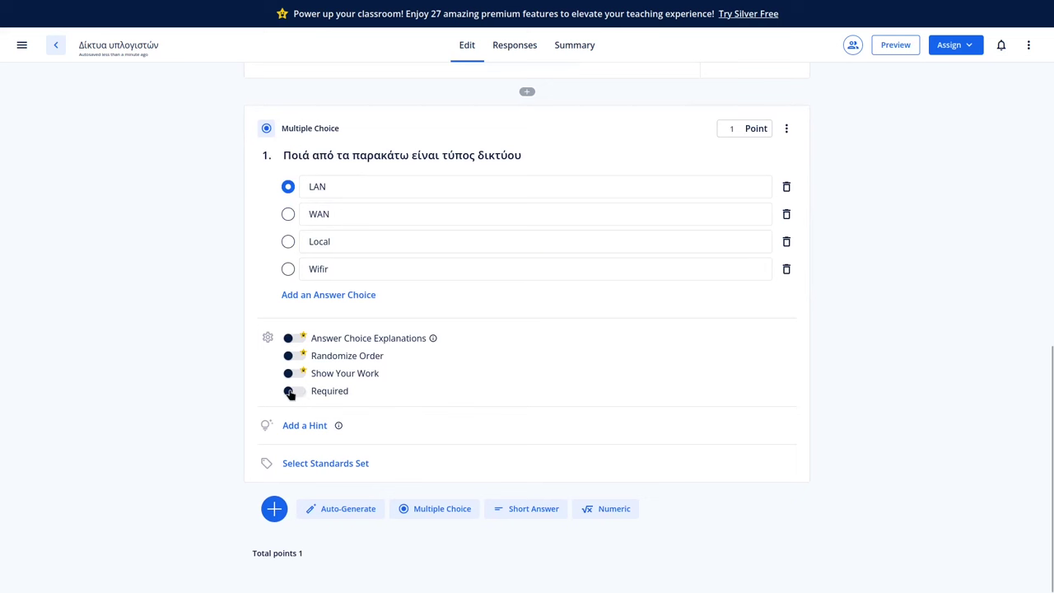
pyautogui.click(290, 393)
pyautogui.scroll(1, 516, 356)
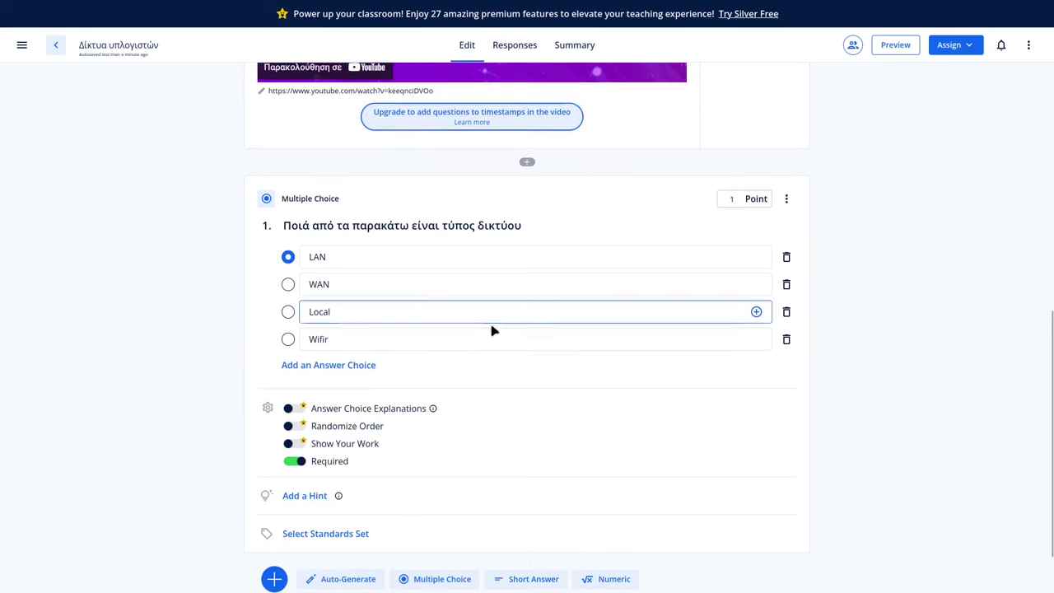
pyautogui.scroll(-1, 491, 330)
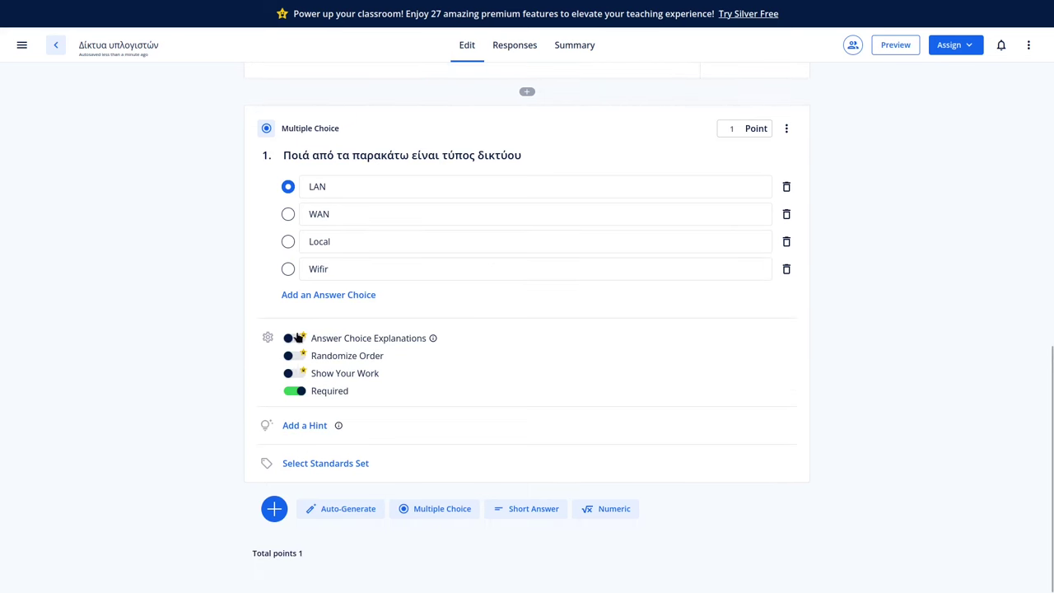
# Insert the first 'computer network' image search result, a cabling photo, below question 1.
pyautogui.click(274, 511)
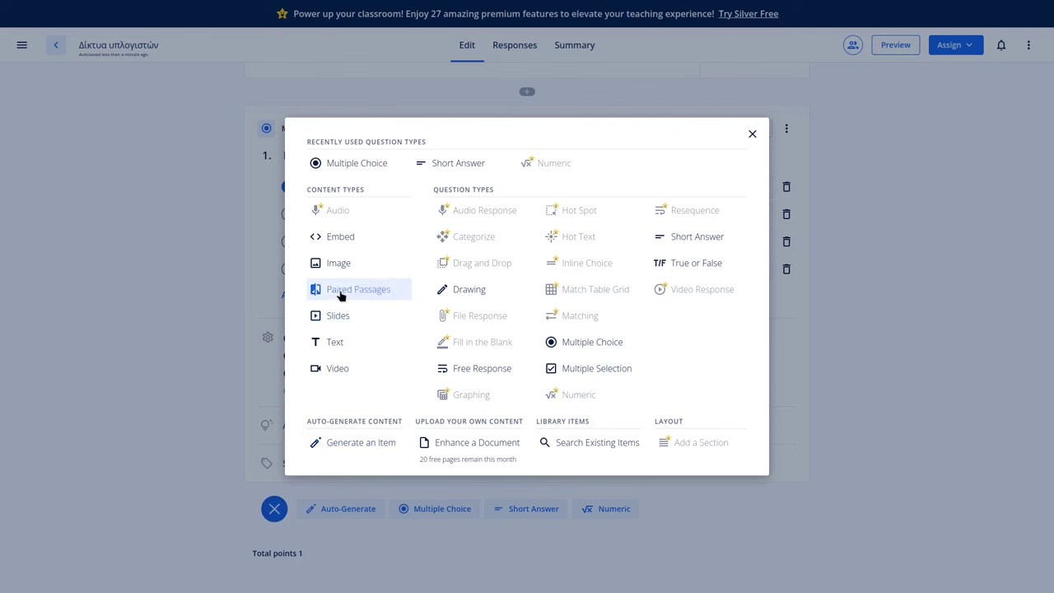
pyautogui.click(336, 266)
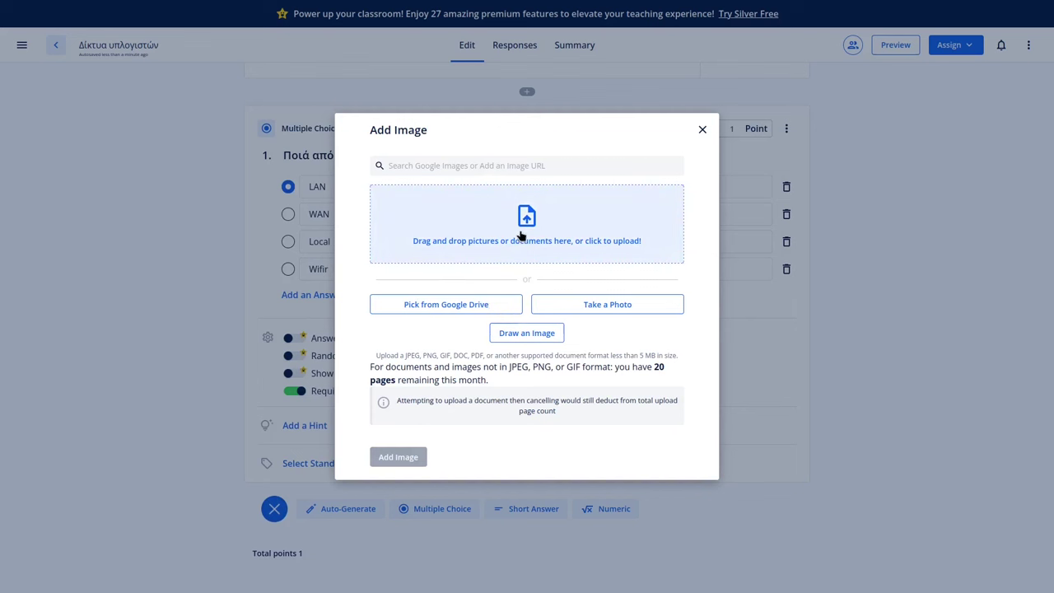
pyautogui.click(422, 165)
pyautogui.write('computer network')
pyautogui.press('Return')
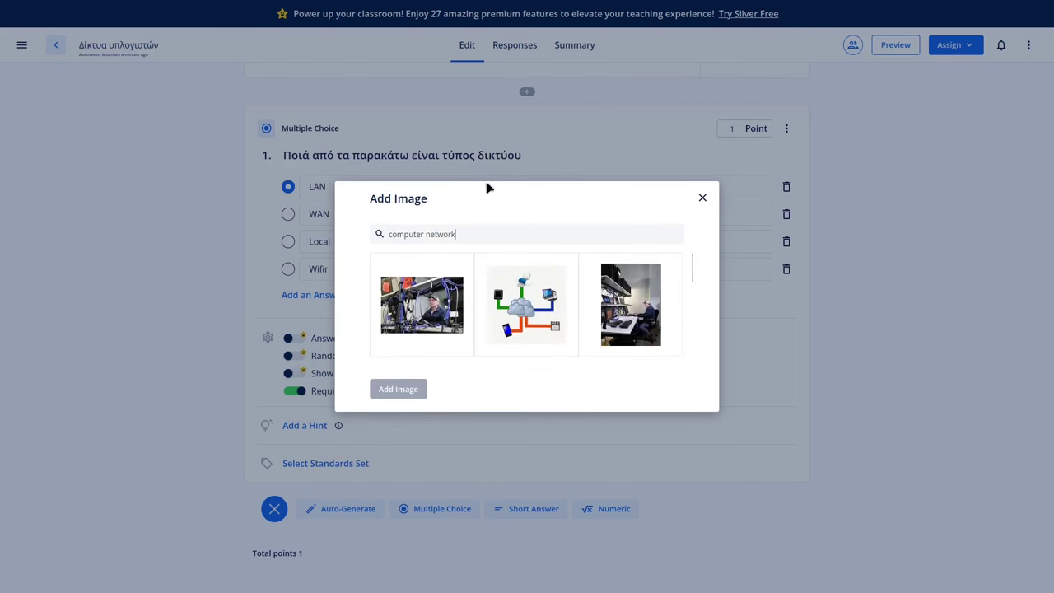
pyautogui.click(454, 310)
pyautogui.click(403, 409)
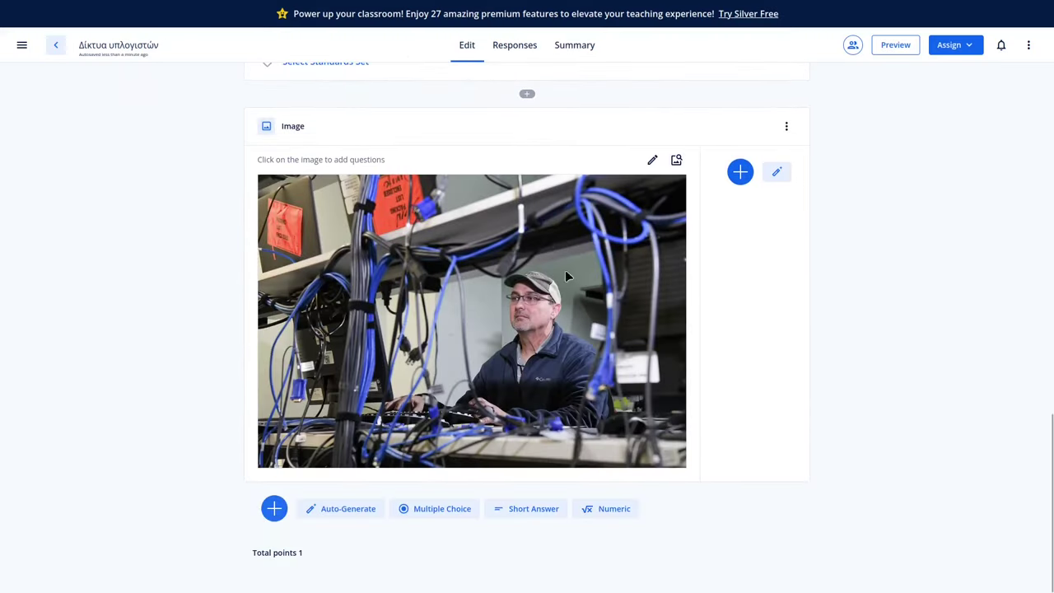
pyautogui.click(275, 521)
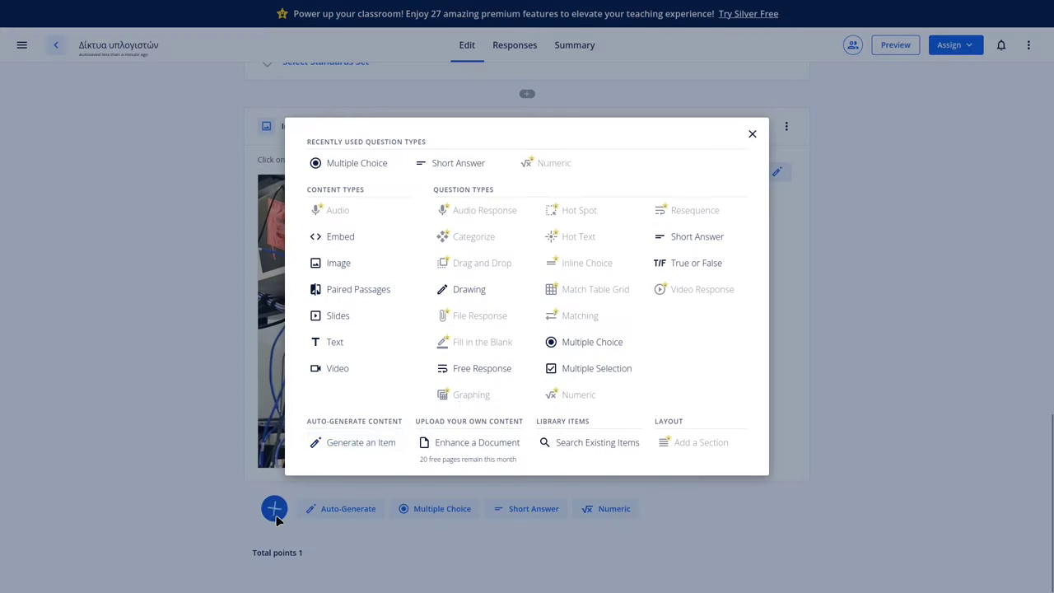
# Add free-response question 2 'Ποιο πιστεύετε είναι το πρόβλημα ασφάλειας με τα δίκτυα υπολογιστών' with no correct answer.
pyautogui.click(478, 369)
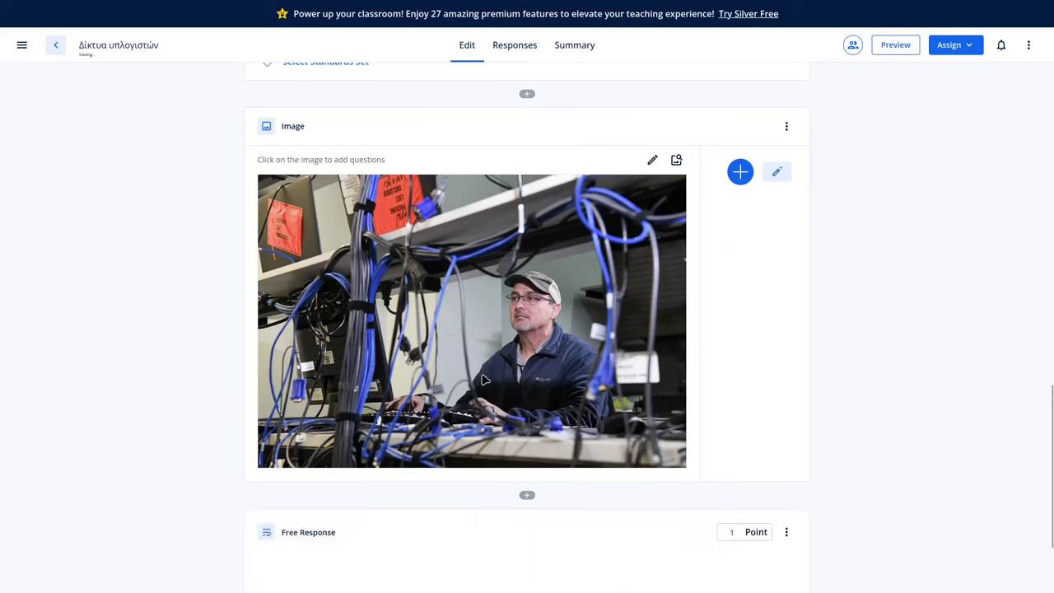
pyautogui.click(341, 280)
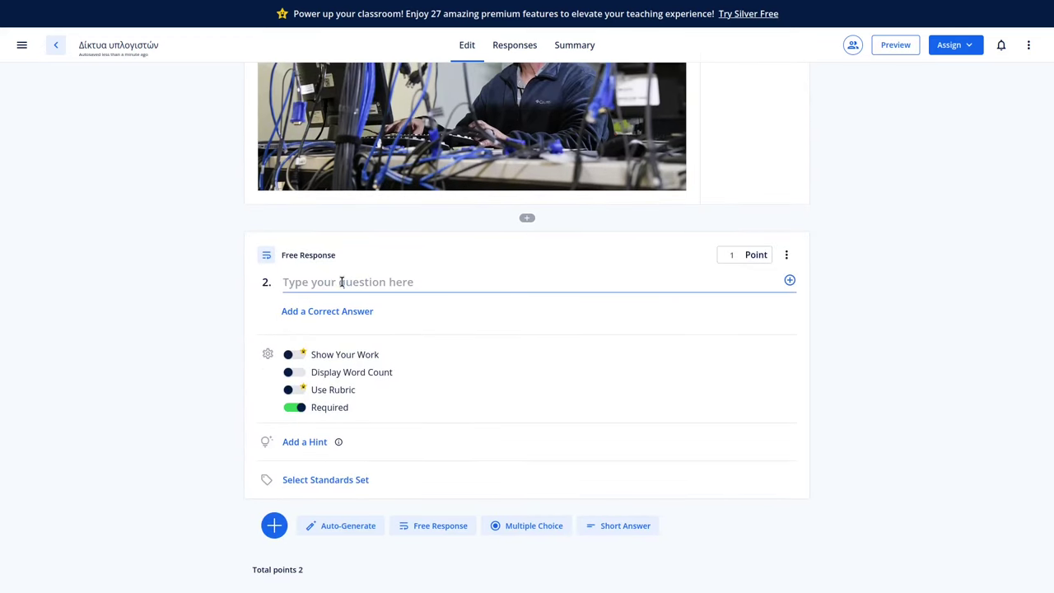
pyautogui.write('df')
pyautogui.press('BackSpace')
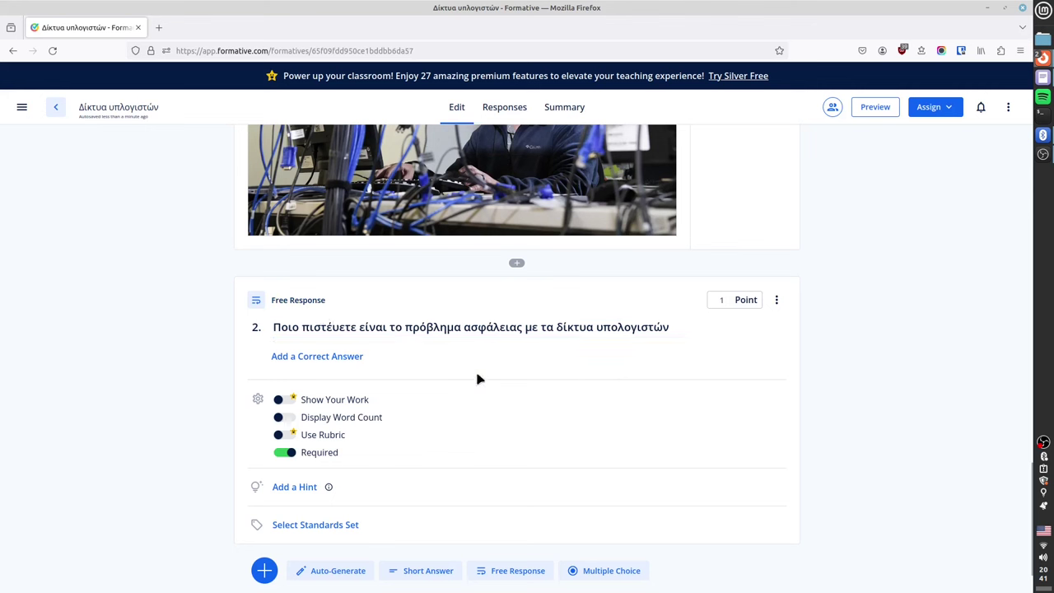
pyautogui.click(350, 359)
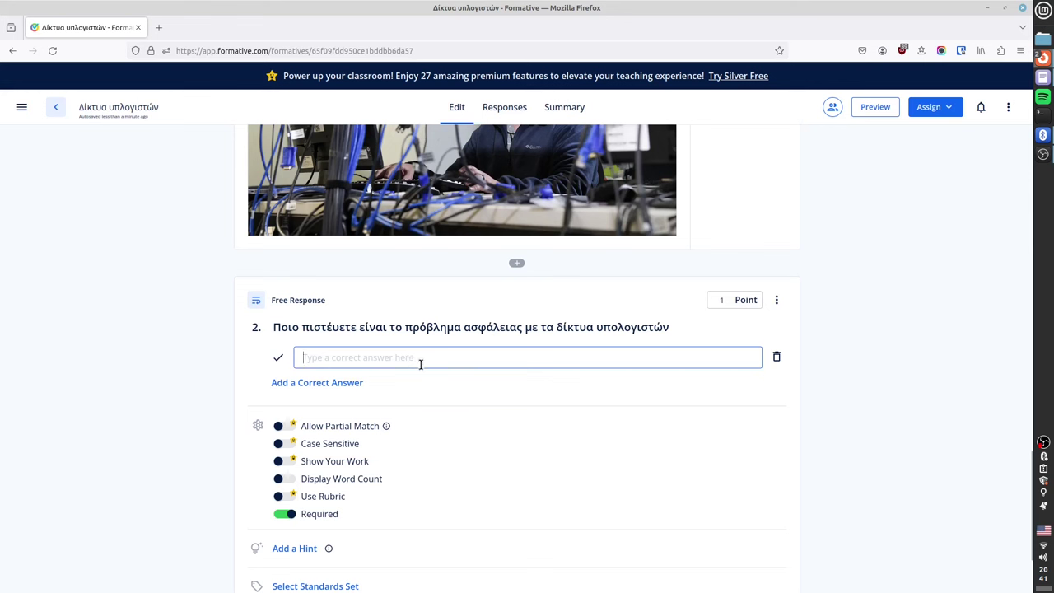
pyautogui.click(777, 359)
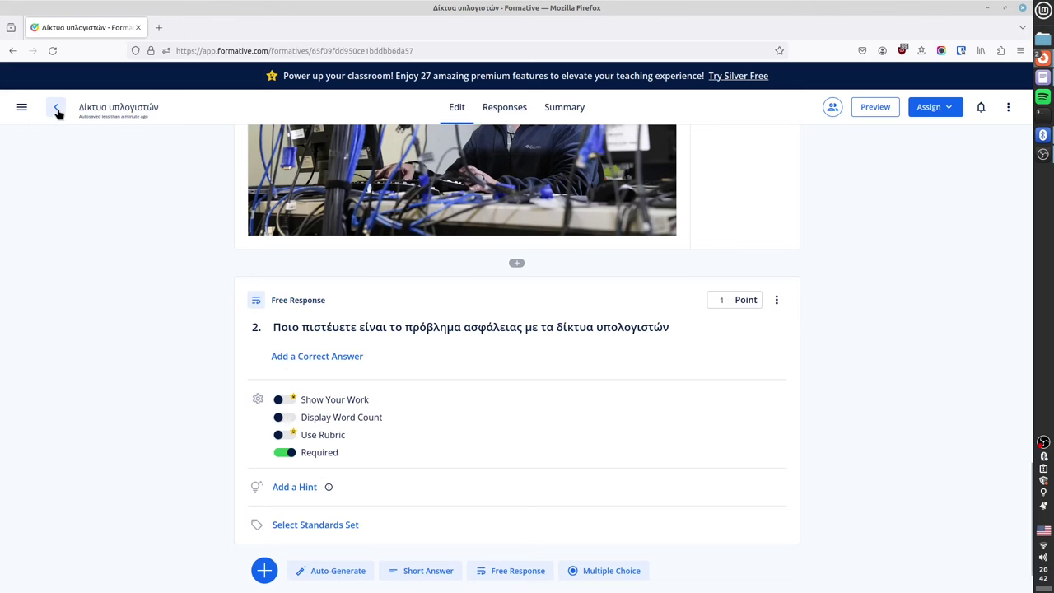
pyautogui.click(265, 570)
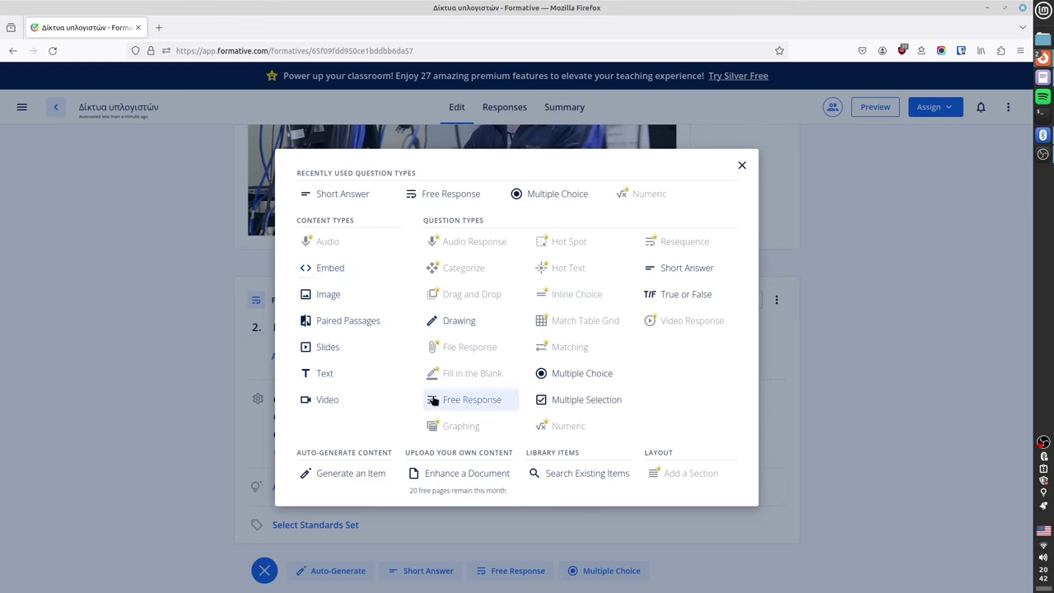
pyautogui.press('Escape')
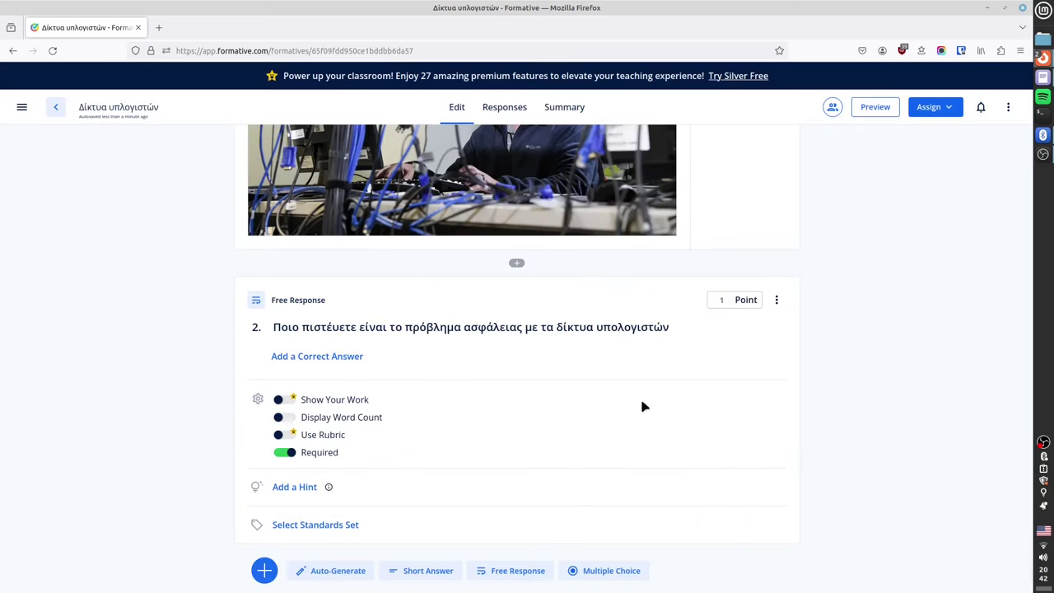
pyautogui.scroll(-2, 568, 417)
pyautogui.scroll(10, 566, 412)
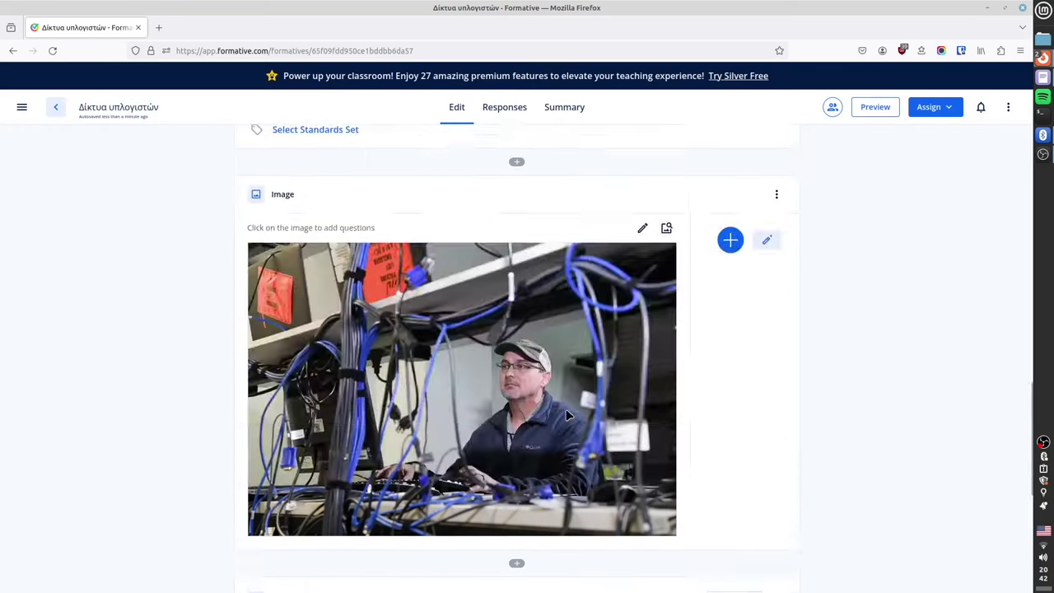
pyautogui.scroll(4, 566, 415)
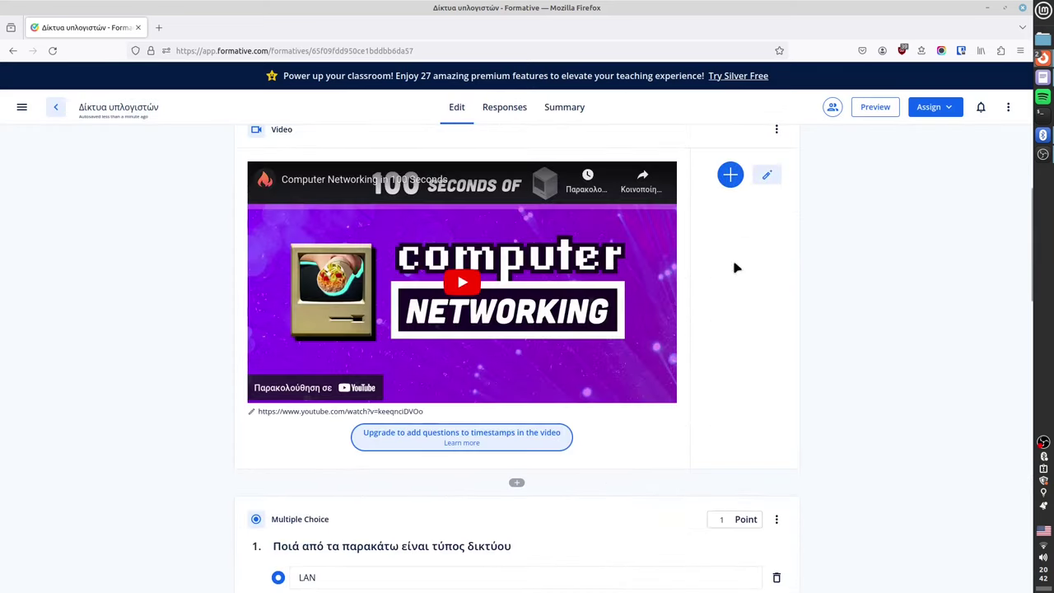
pyautogui.click(878, 108)
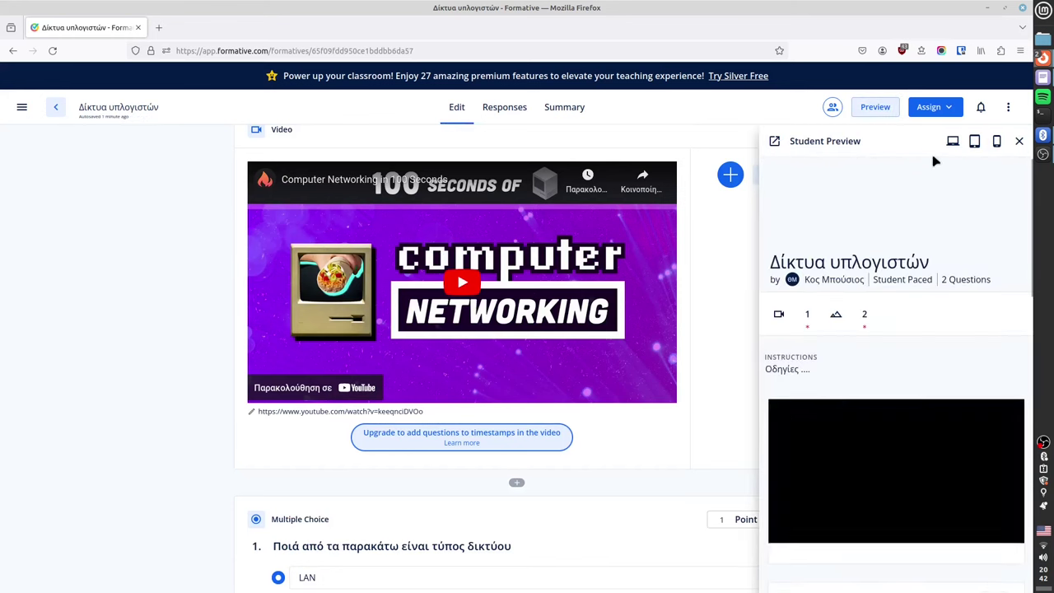
pyautogui.click(999, 141)
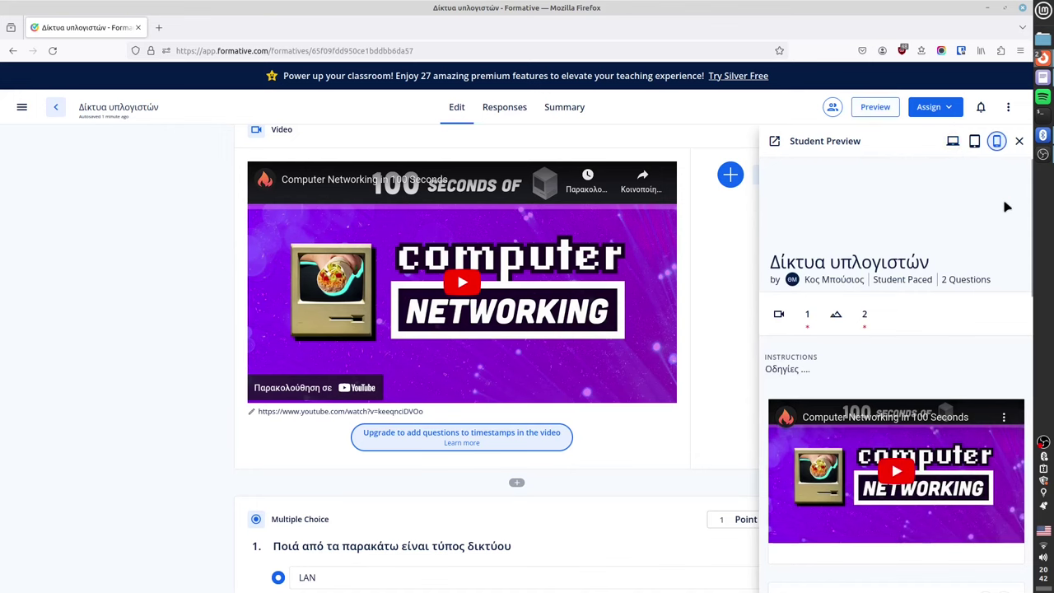
pyautogui.click(974, 142)
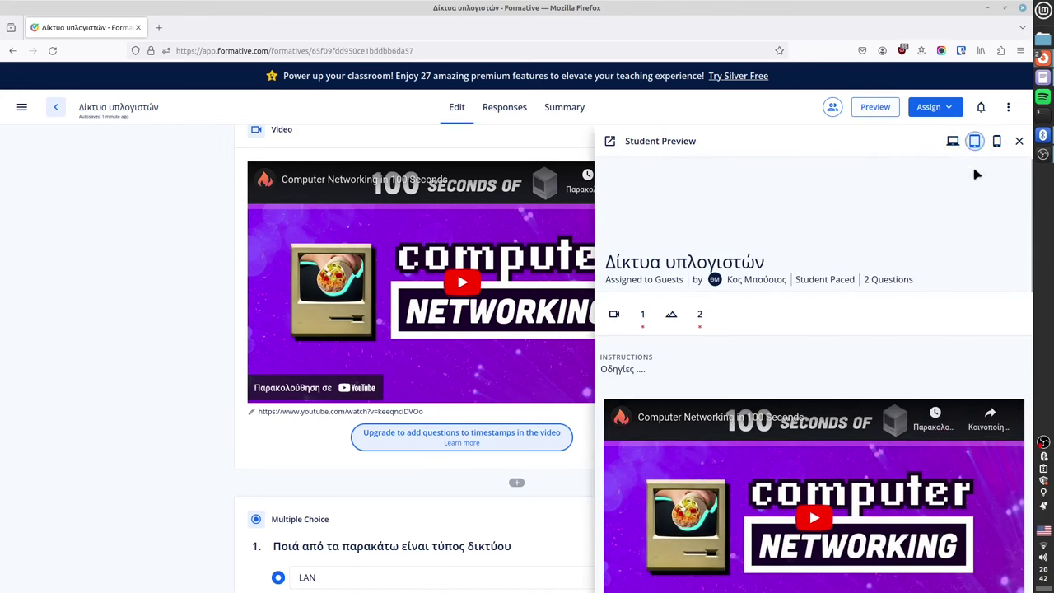
pyautogui.click(953, 141)
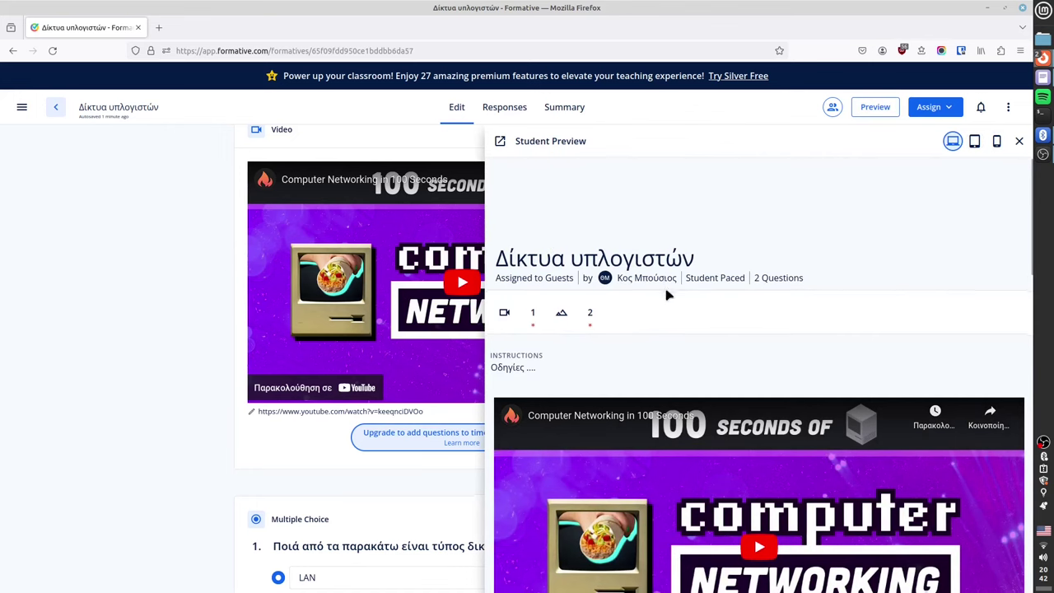
pyautogui.scroll(-10, 725, 346)
pyautogui.scroll(-2, 744, 366)
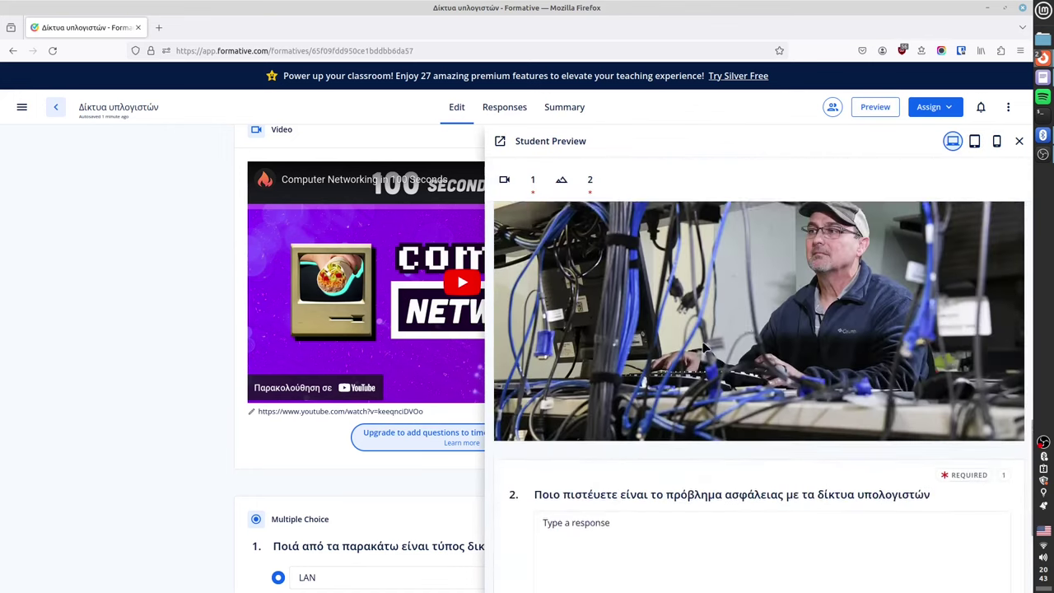
pyautogui.scroll(5, 617, 349)
pyautogui.click(541, 313)
pyautogui.scroll(-3, 701, 401)
pyautogui.scroll(-3, 701, 401)
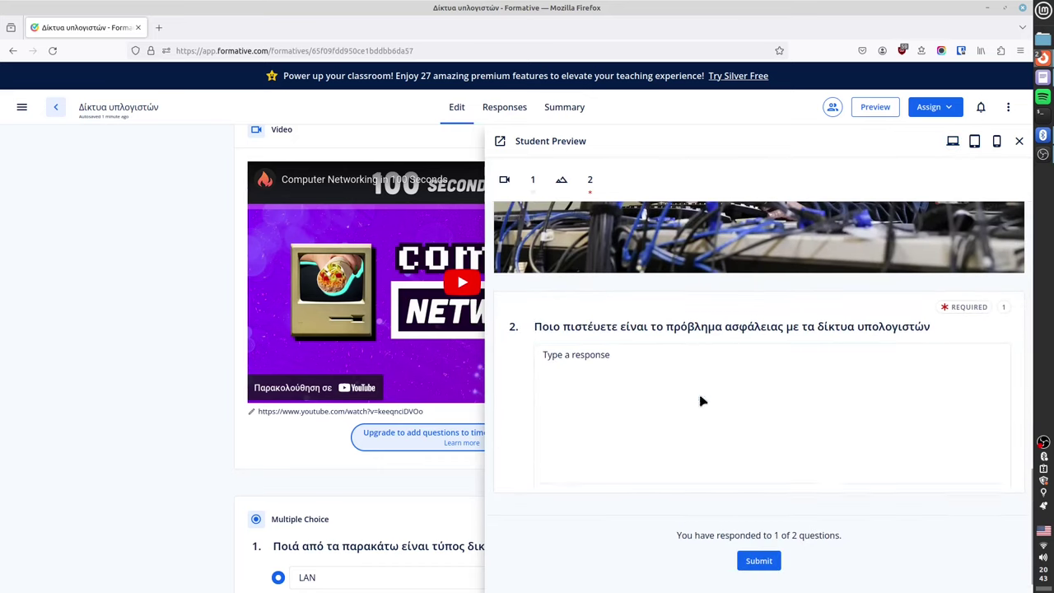
pyautogui.click(687, 358)
pyautogui.write('dffds')
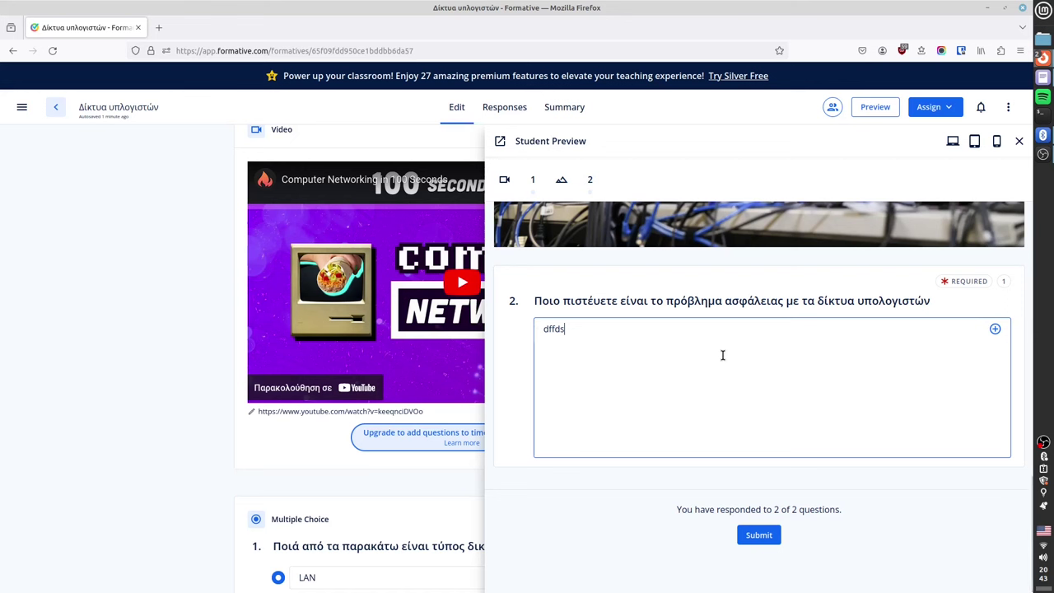
pyautogui.press('Return')
pyautogui.write('sdf')
pyautogui.click(995, 329)
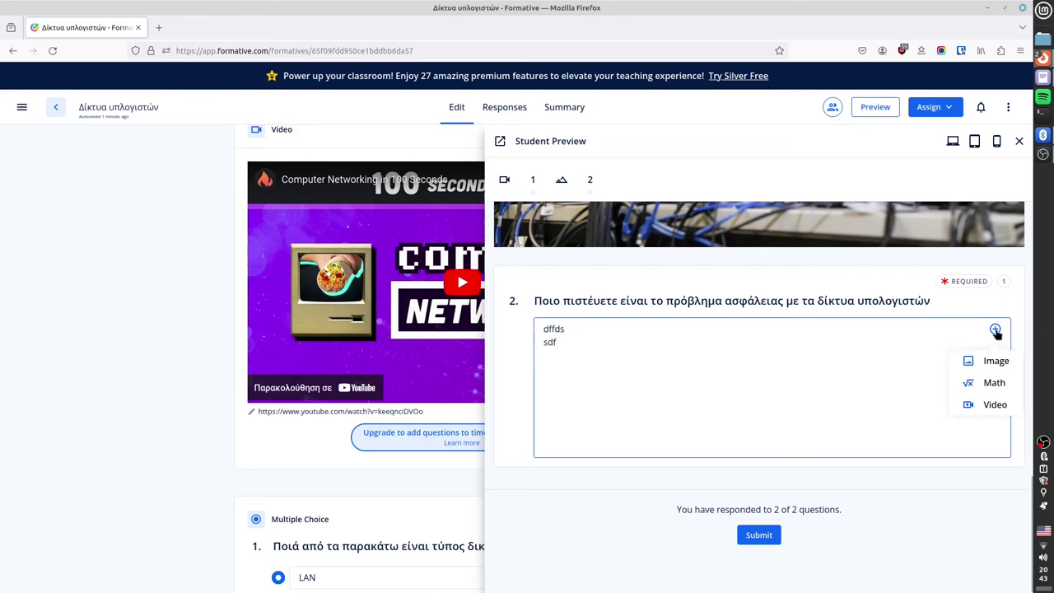
pyautogui.click(988, 384)
pyautogui.click(931, 364)
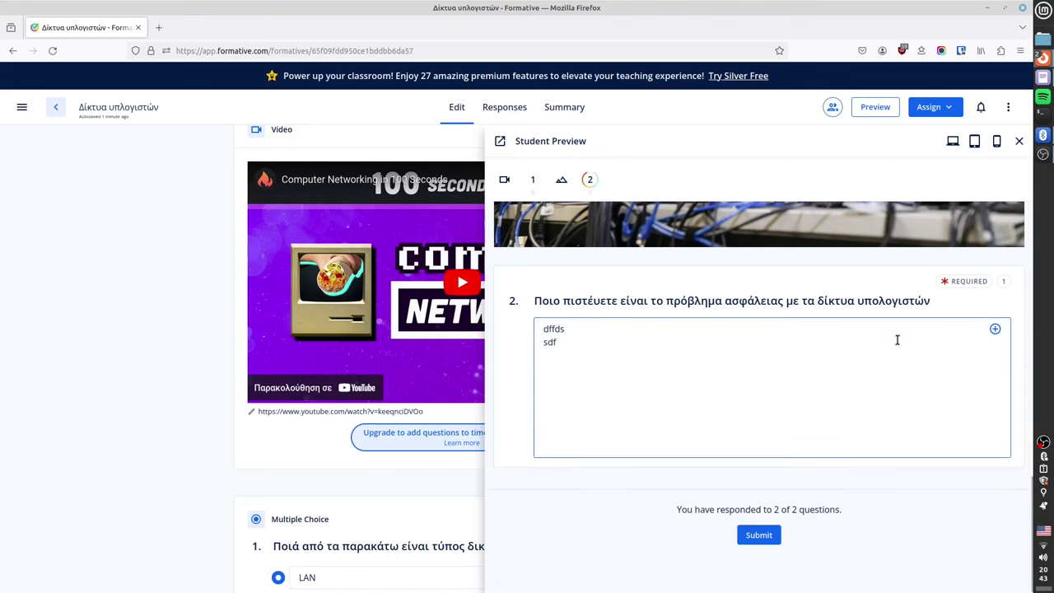
pyautogui.click(996, 329)
pyautogui.click(977, 408)
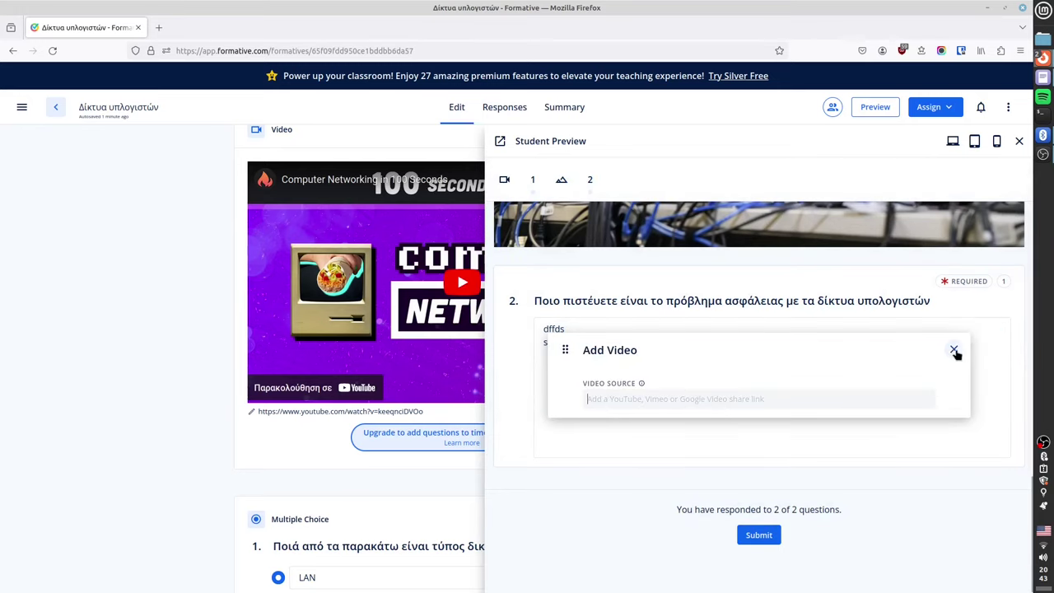
pyautogui.click(954, 351)
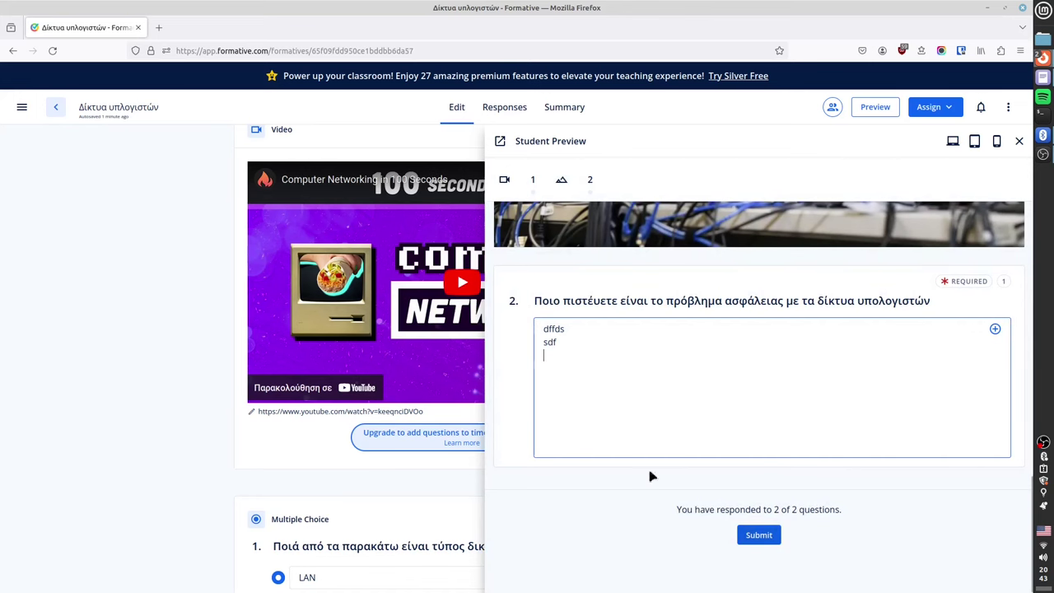
pyautogui.click(504, 179)
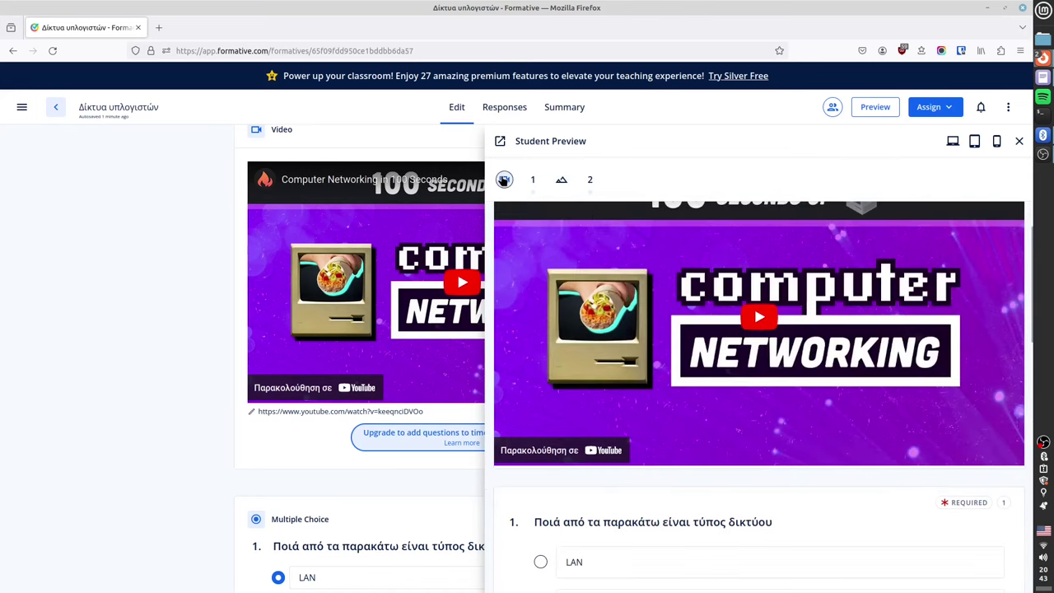
pyautogui.click(1019, 142)
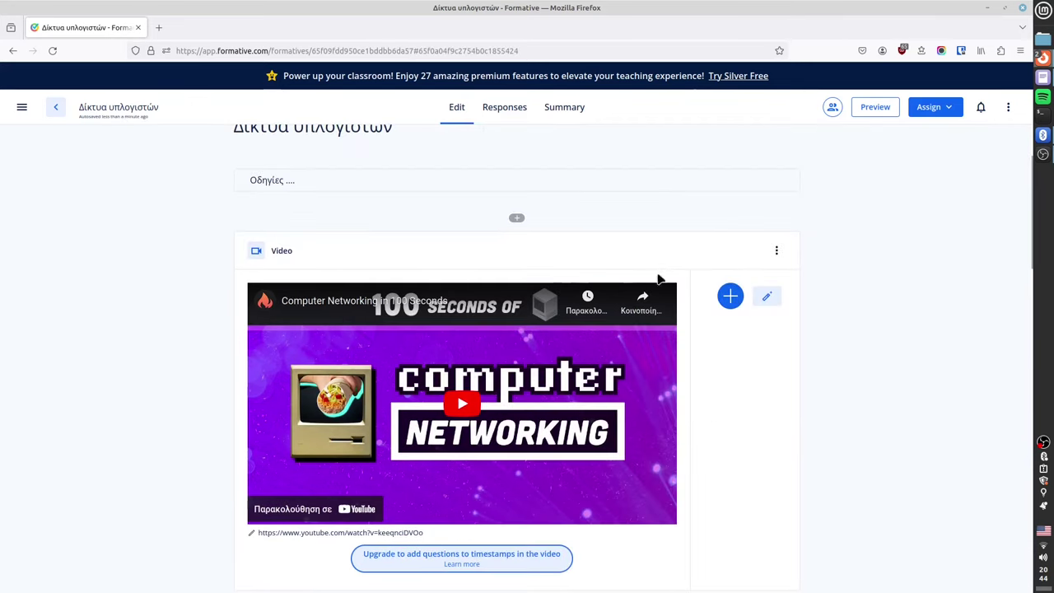
pyautogui.scroll(-3, 486, 315)
pyautogui.scroll(3, 544, 428)
pyautogui.scroll(-2, 736, 337)
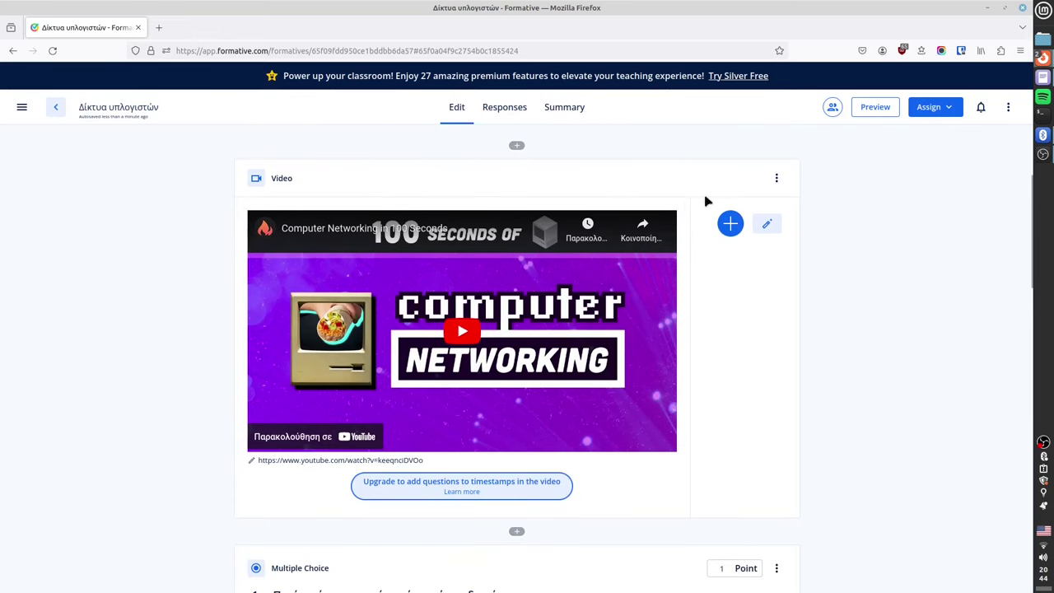
pyautogui.click(730, 224)
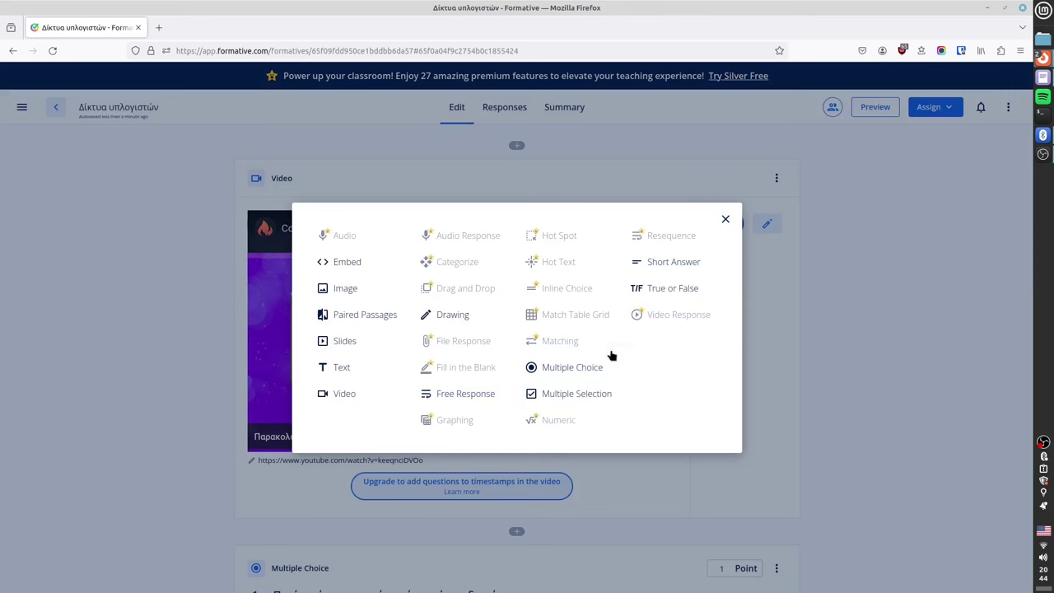
pyautogui.click(556, 377)
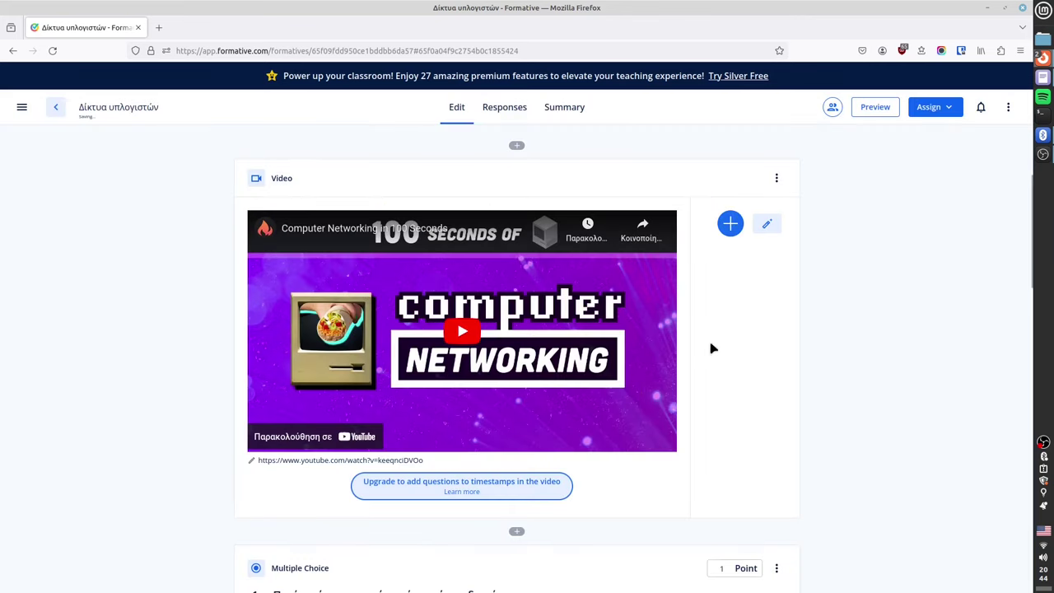
pyautogui.click(620, 204)
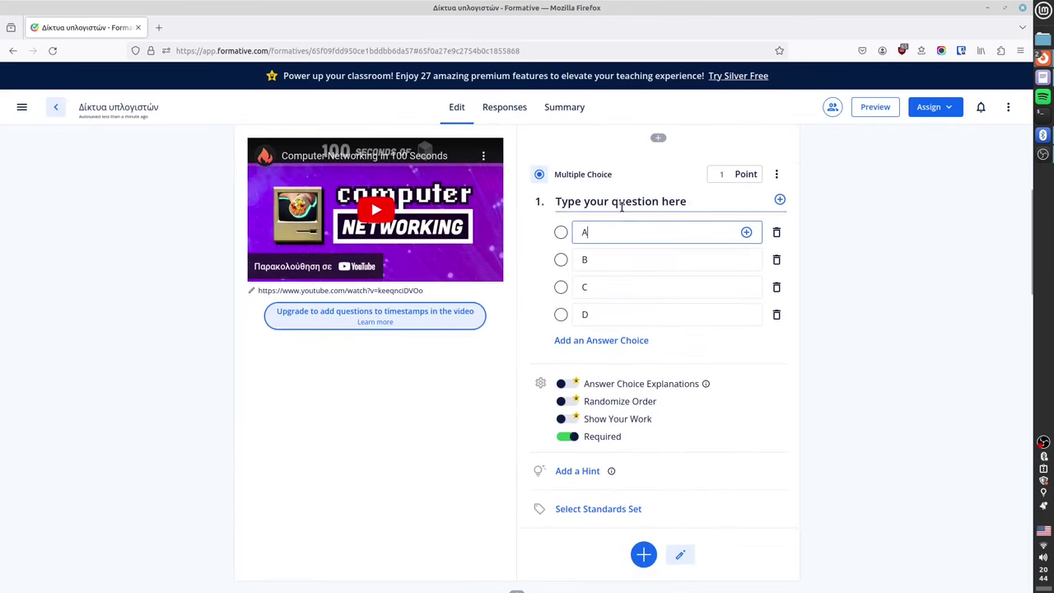
pyautogui.write('sdfdsf')
pyautogui.click(750, 403)
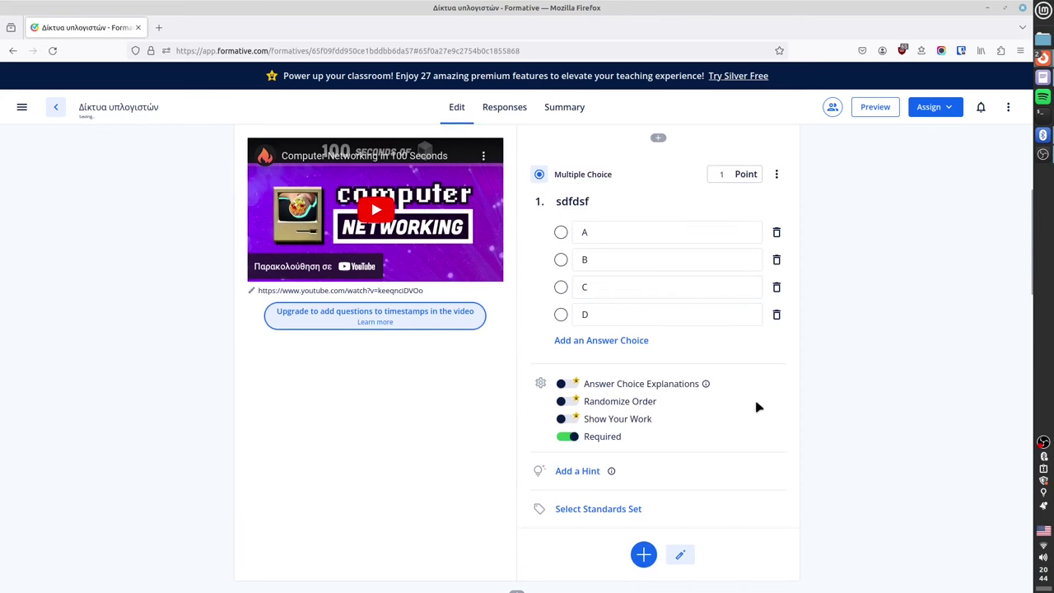
pyautogui.scroll(-1, 809, 421)
pyautogui.scroll(-5, 809, 421)
pyautogui.scroll(3, 635, 375)
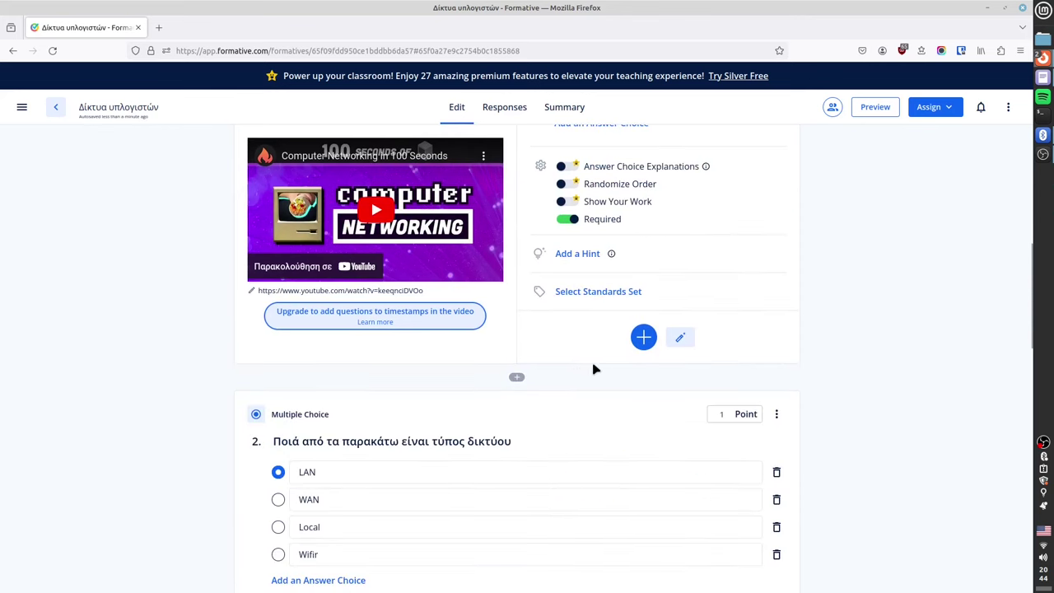
pyautogui.click(516, 378)
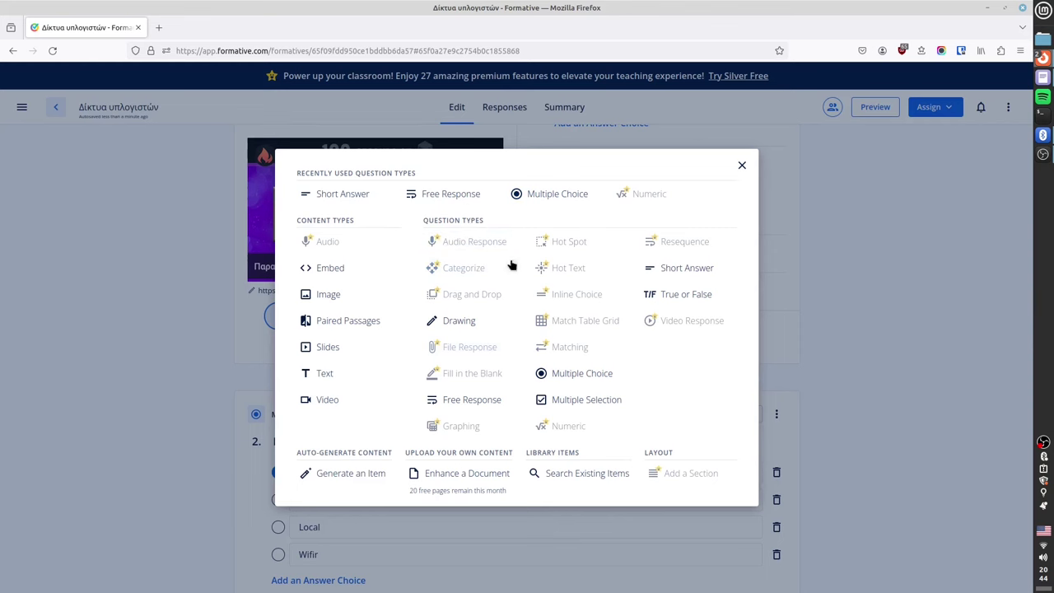
pyautogui.click(339, 302)
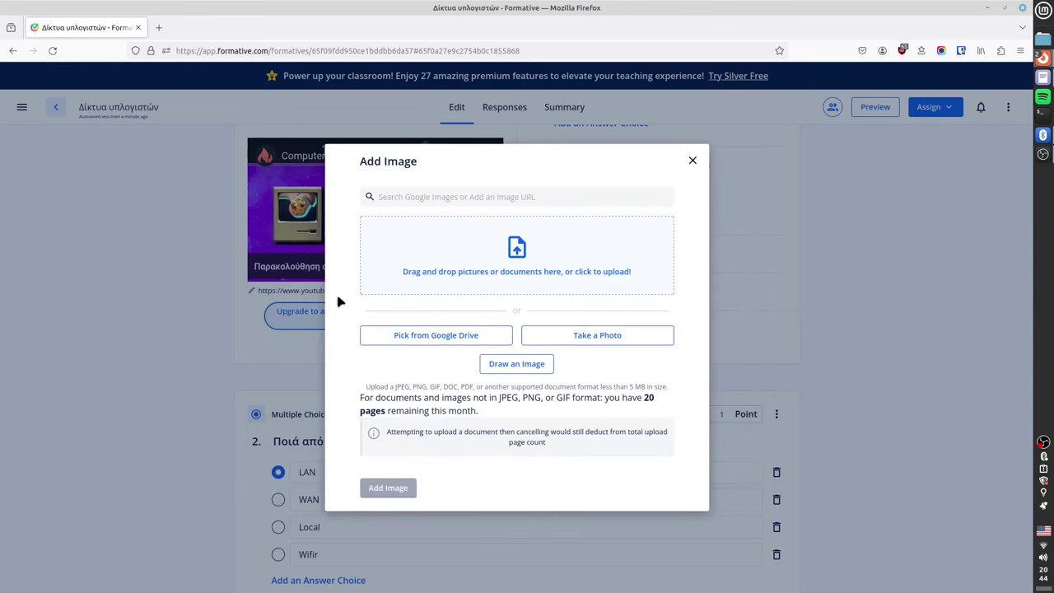
pyautogui.click(441, 197)
pyautogui.click(692, 160)
pyautogui.scroll(-8, 499, 388)
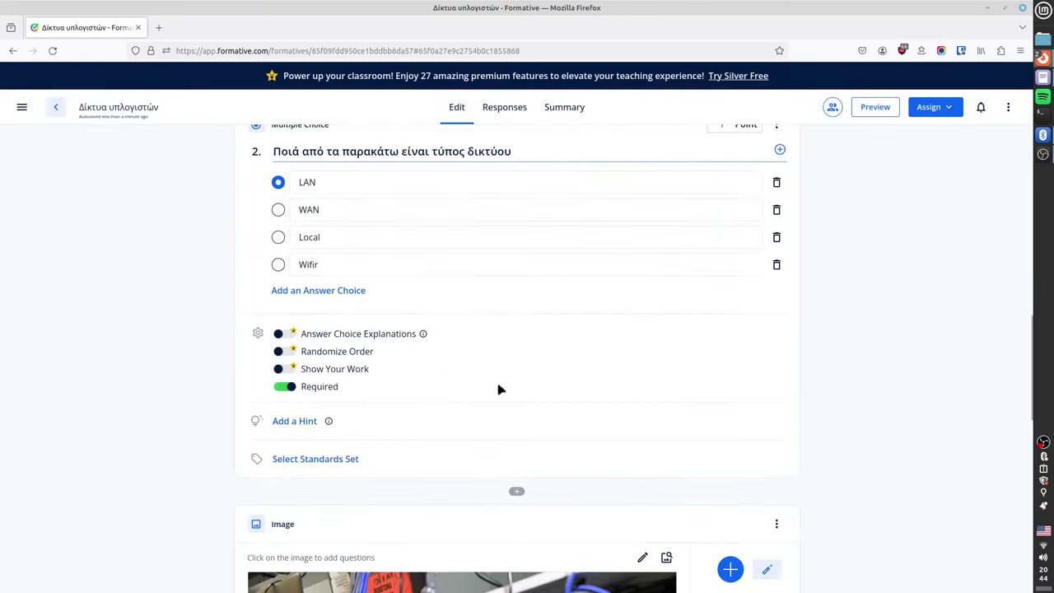
pyautogui.click(731, 208)
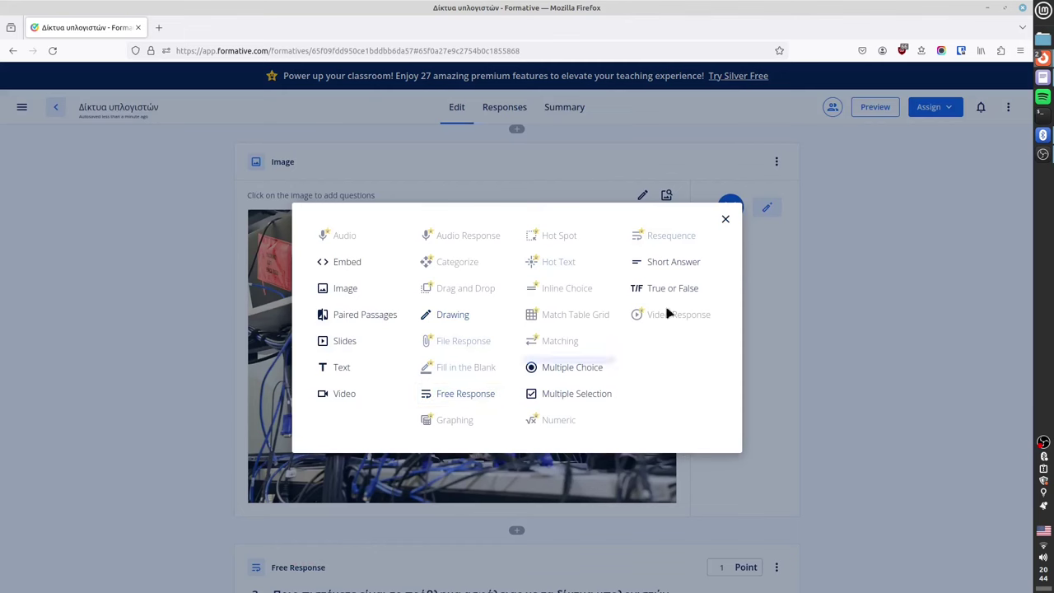
pyautogui.click(725, 219)
pyautogui.scroll(10, 815, 272)
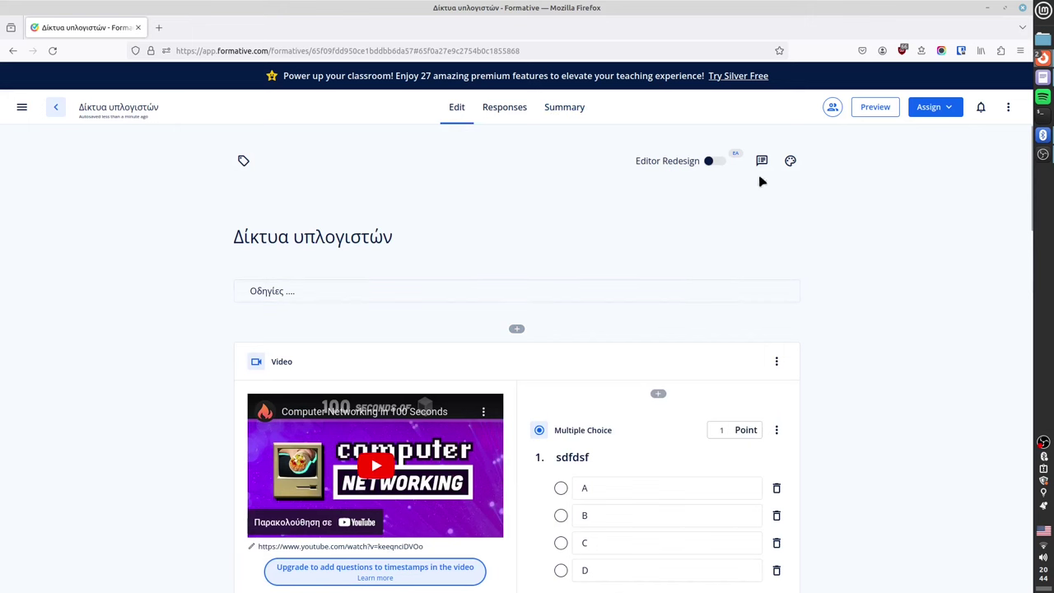
# Colour the header teal in Customize Header, without uploading a header picture.
pyautogui.click(791, 162)
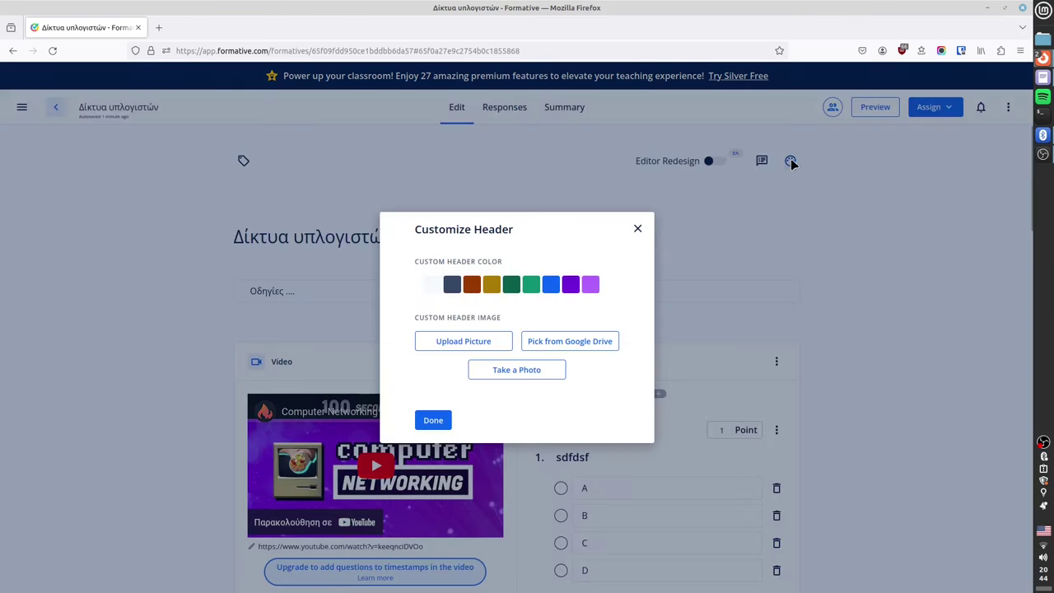
pyautogui.click(534, 289)
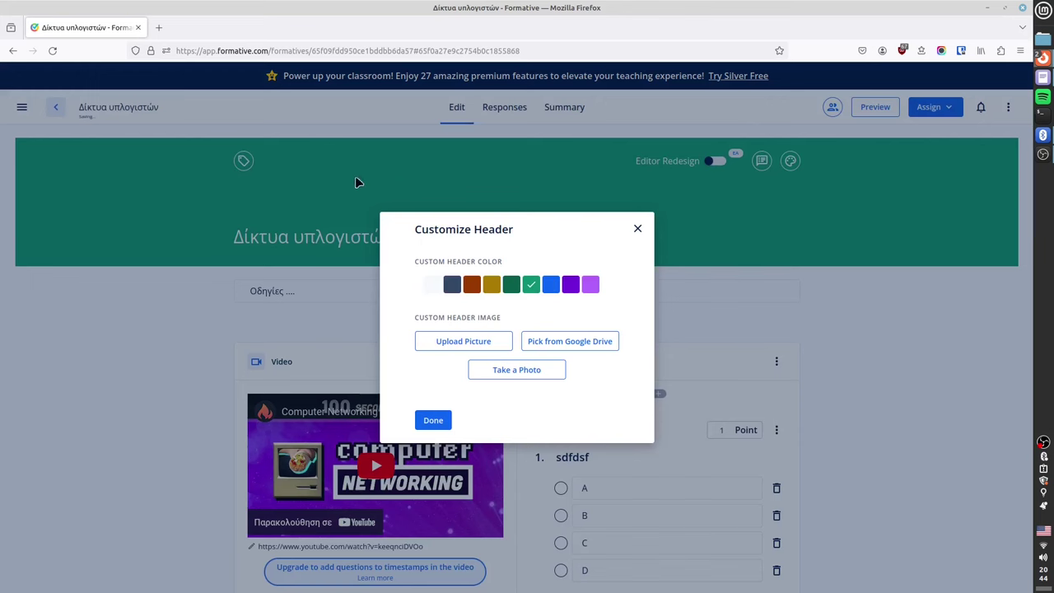
pyautogui.click(476, 345)
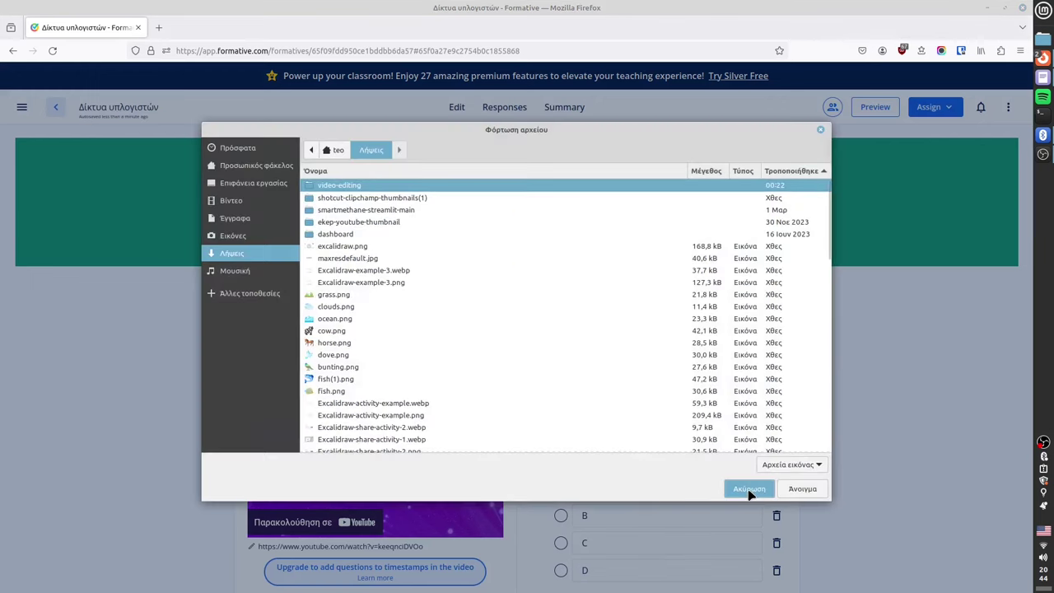
pyautogui.click(748, 489)
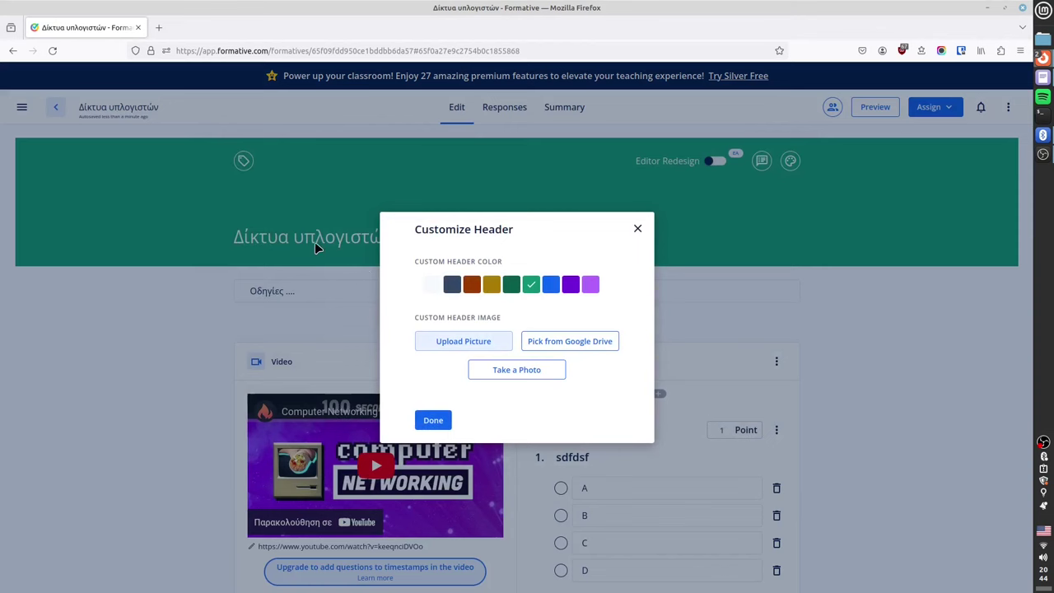
pyautogui.click(638, 228)
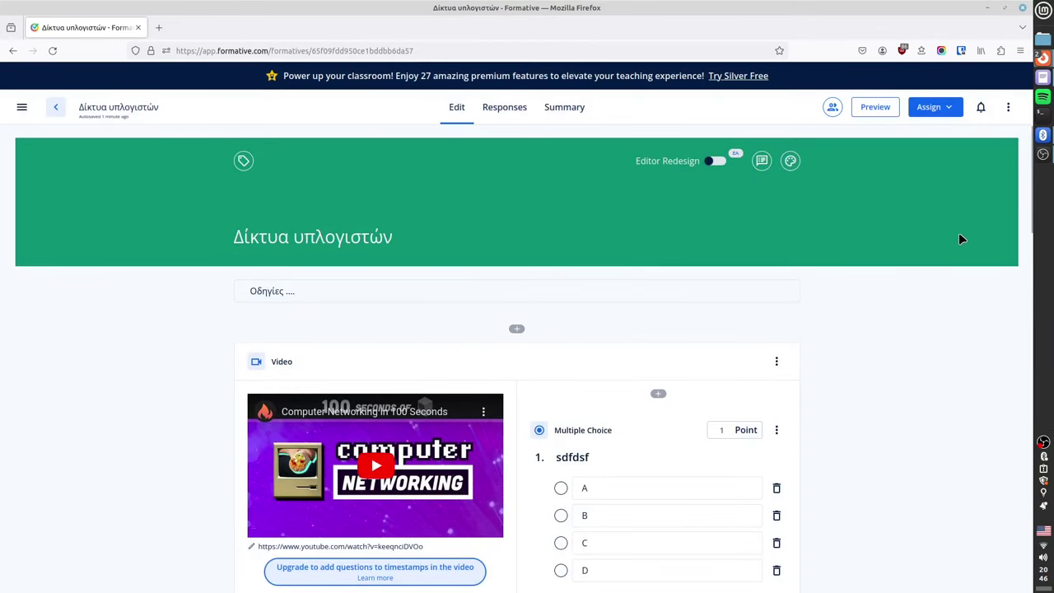
pyautogui.click(1007, 108)
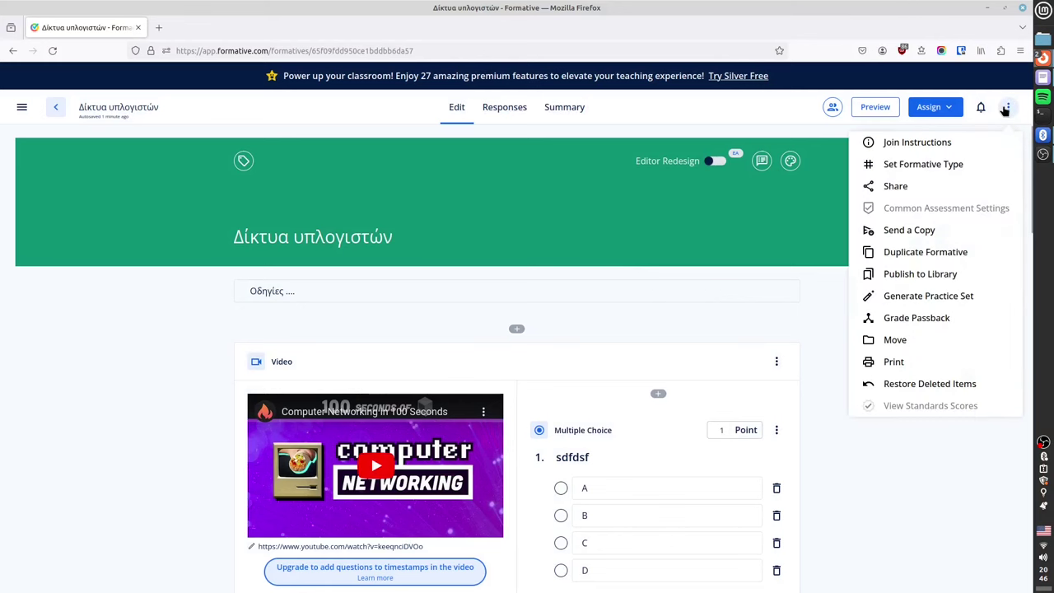
# Look over the Set Formative Type choices and the Send a Copy link, changing nothing.
pyautogui.click(918, 169)
pyautogui.click(604, 330)
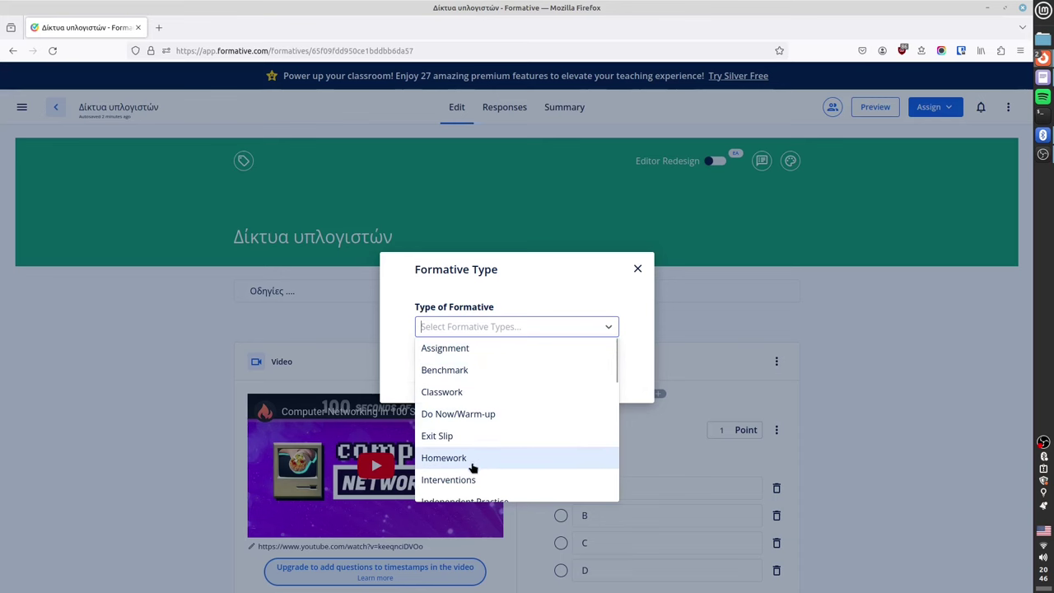
pyautogui.click(637, 269)
pyautogui.click(638, 270)
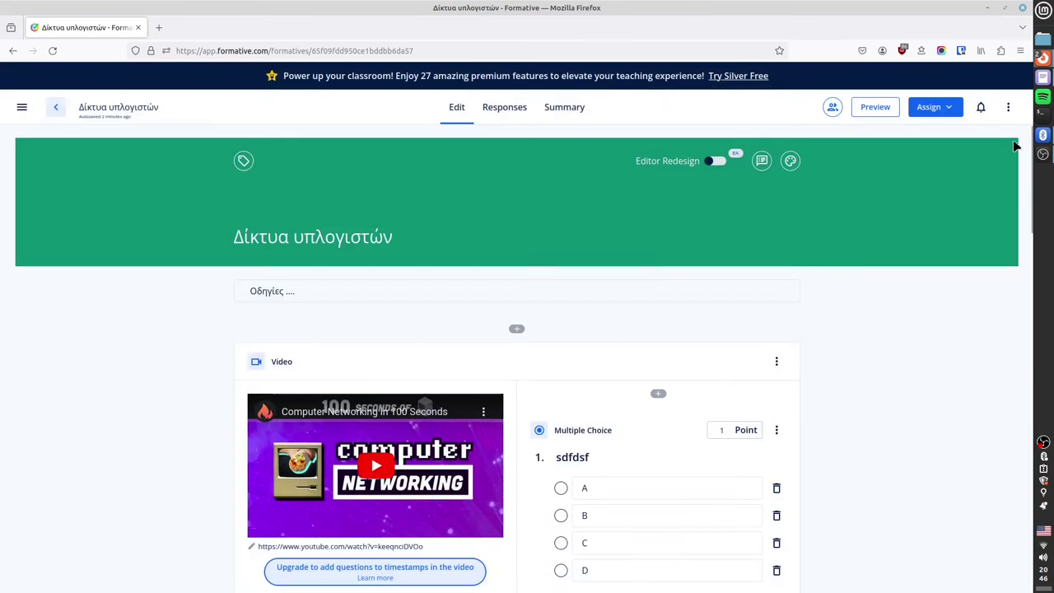
pyautogui.click(1008, 108)
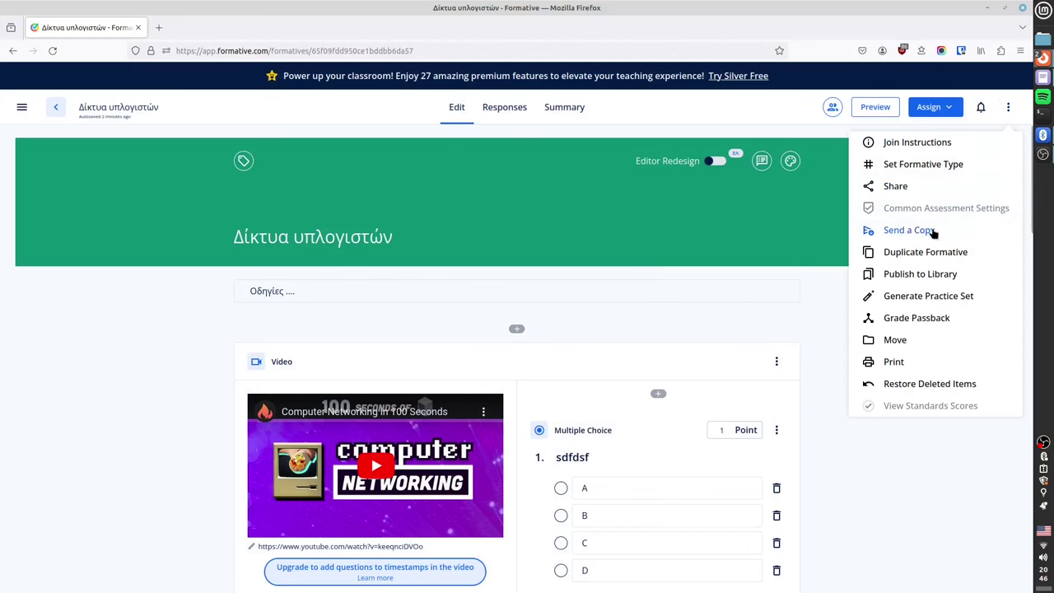
pyautogui.click(912, 231)
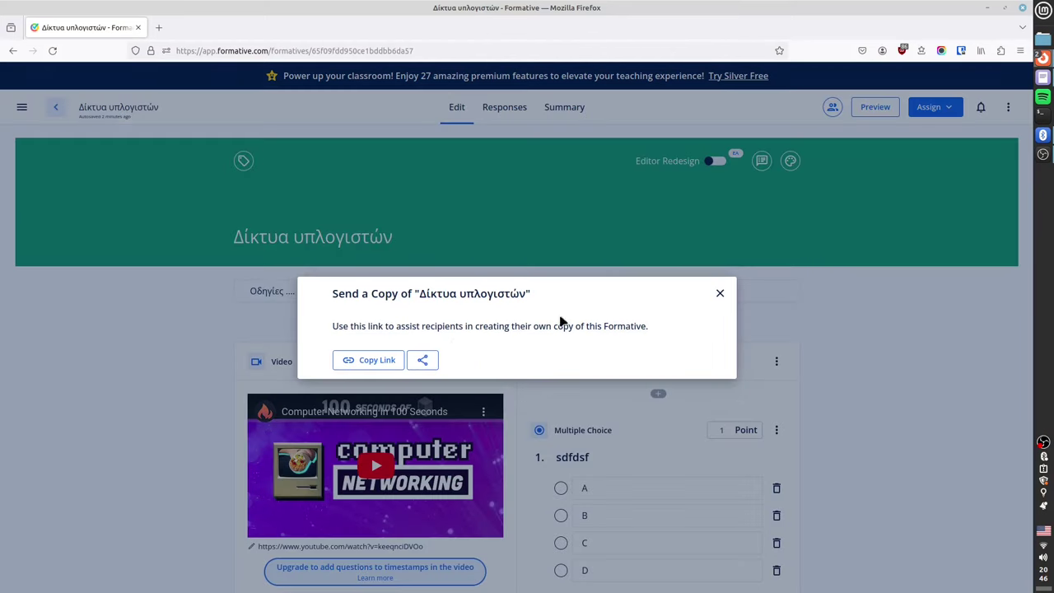
pyautogui.click(720, 295)
# Preview the Publish to Library and Print options, then bring up the Assign pacing choices.
pyautogui.click(1005, 108)
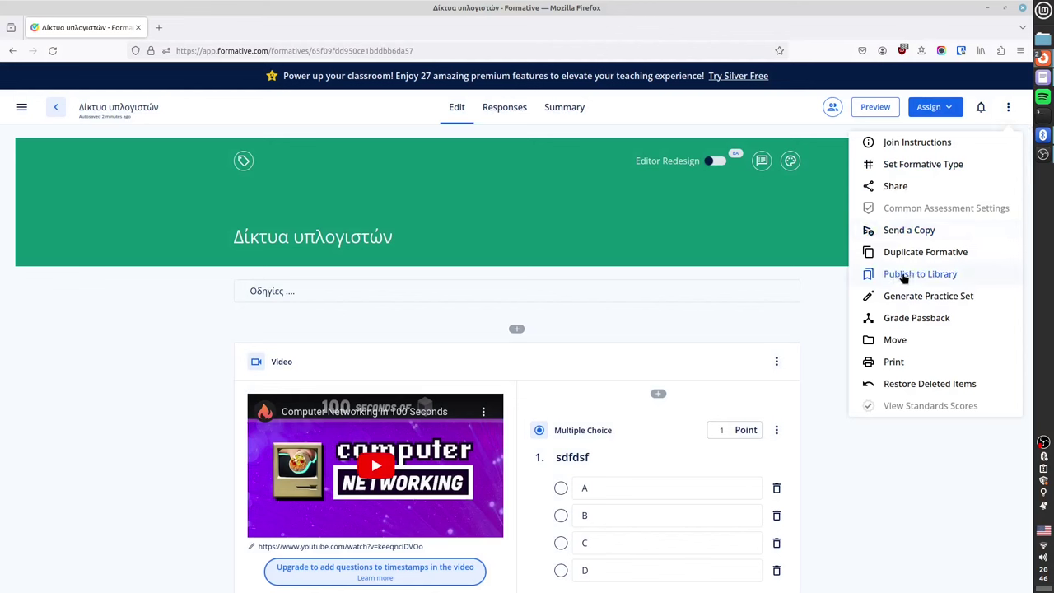
pyautogui.click(904, 276)
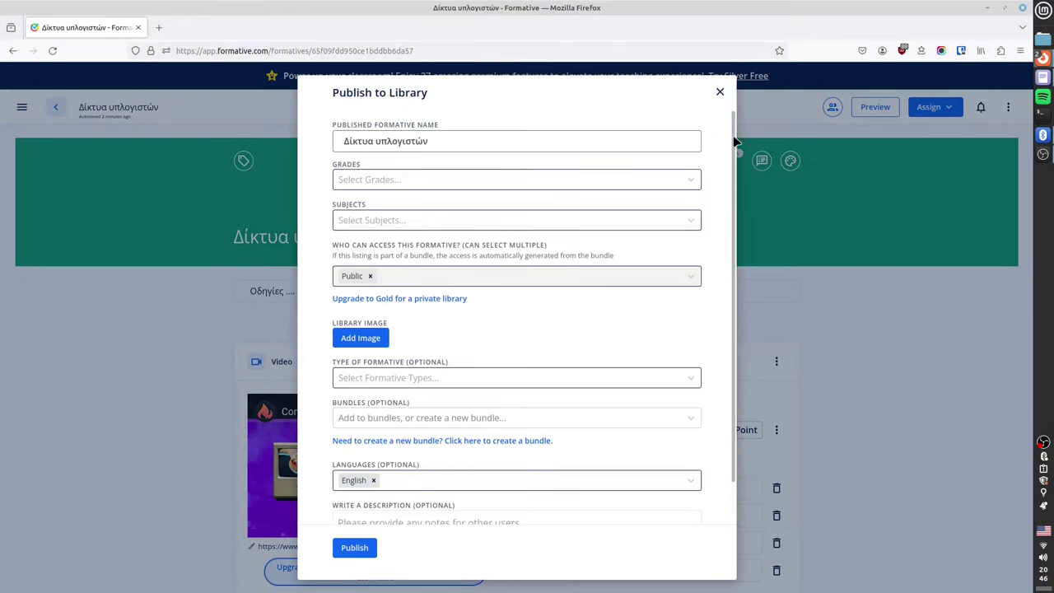
pyautogui.click(756, 116)
pyautogui.click(1008, 107)
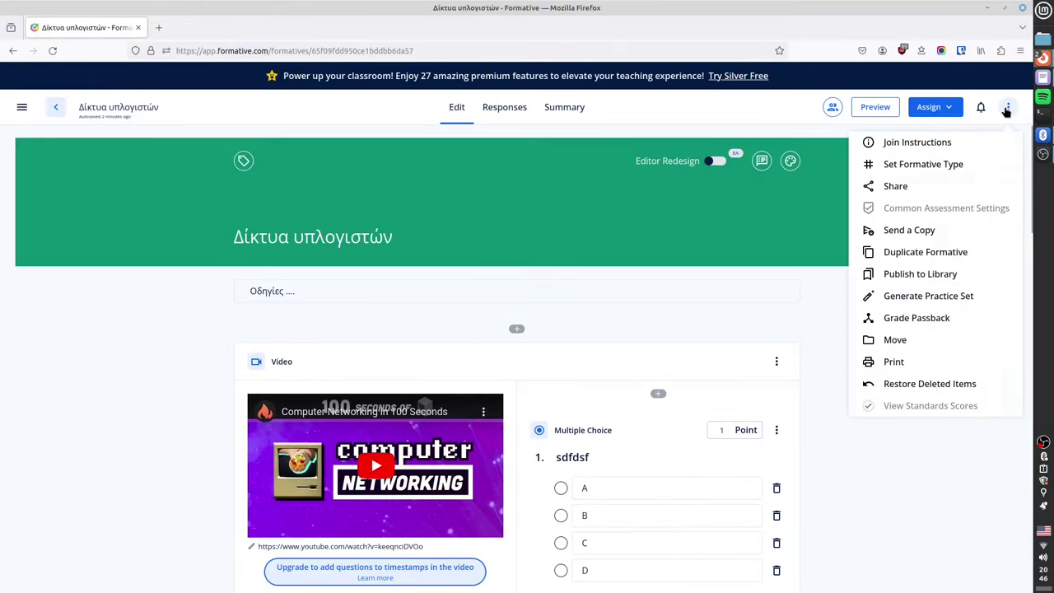
pyautogui.click(896, 363)
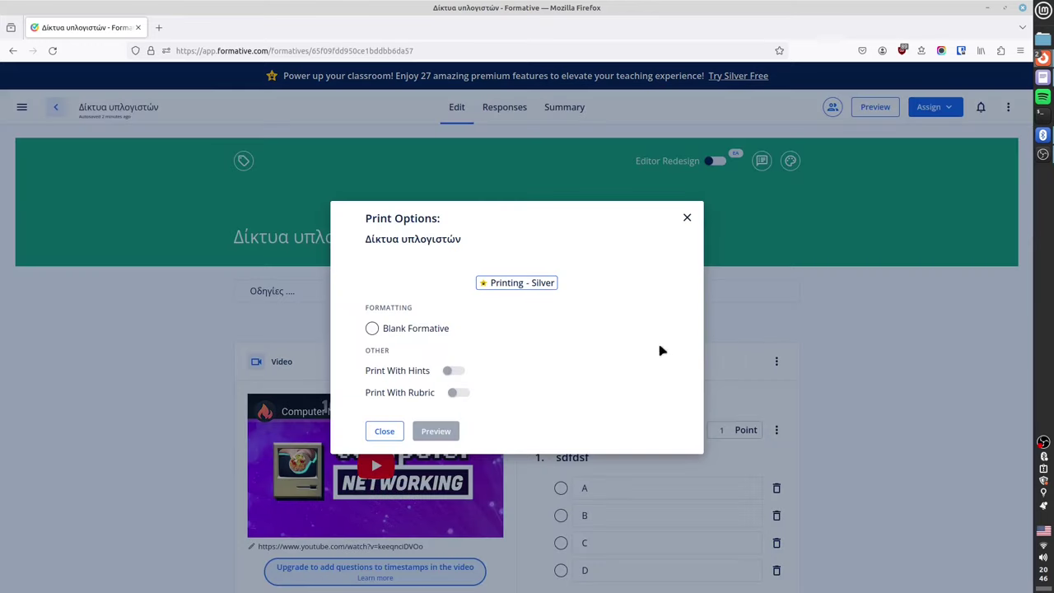
pyautogui.click(688, 218)
pyautogui.click(1008, 107)
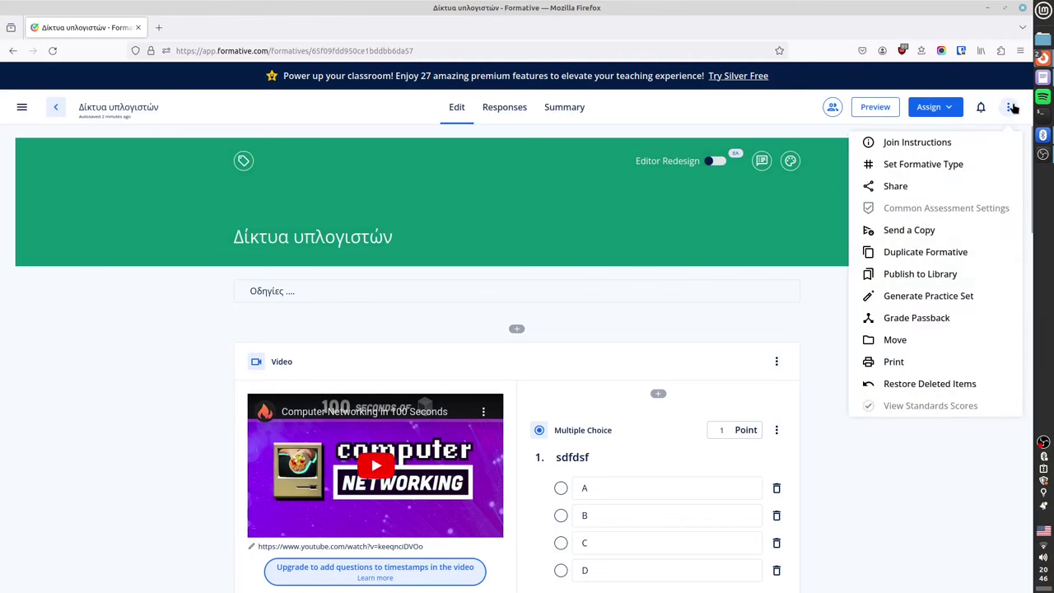
pyautogui.click(937, 510)
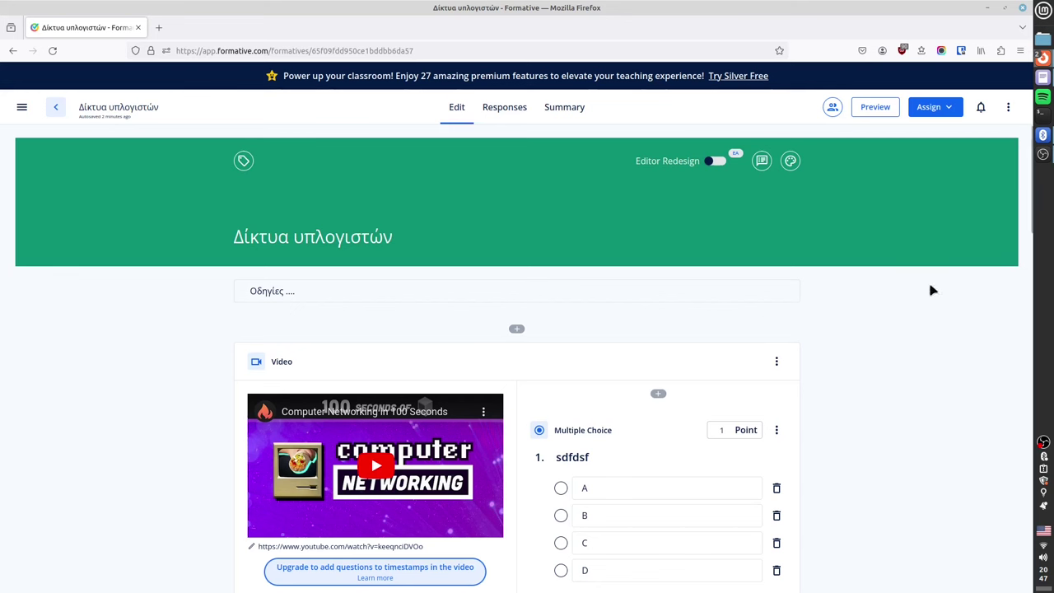
pyautogui.click(946, 107)
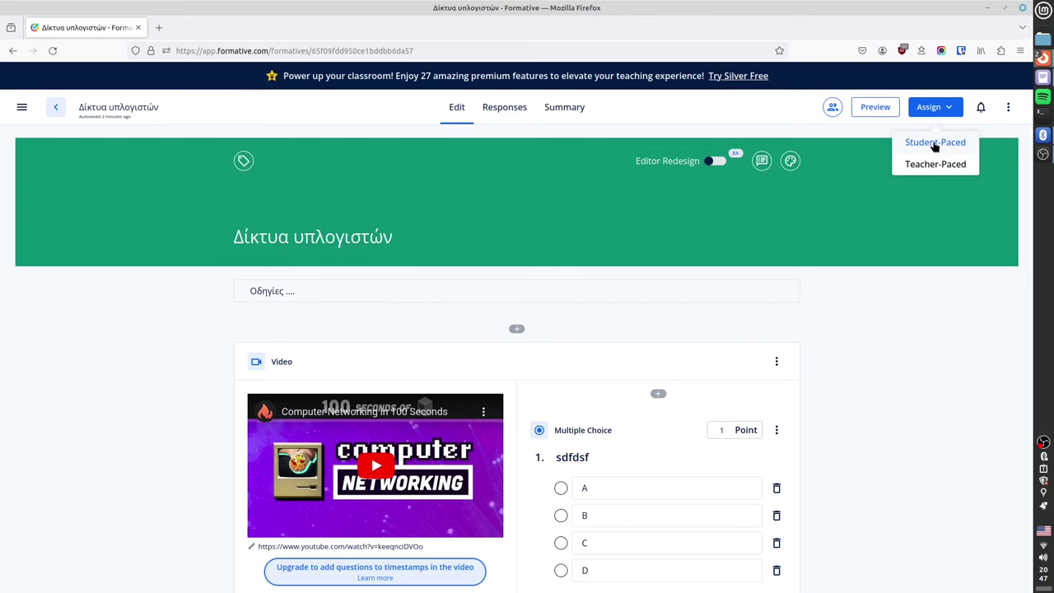
# Assign the formative student-paced to the Guest Students class only.
pyautogui.click(935, 143)
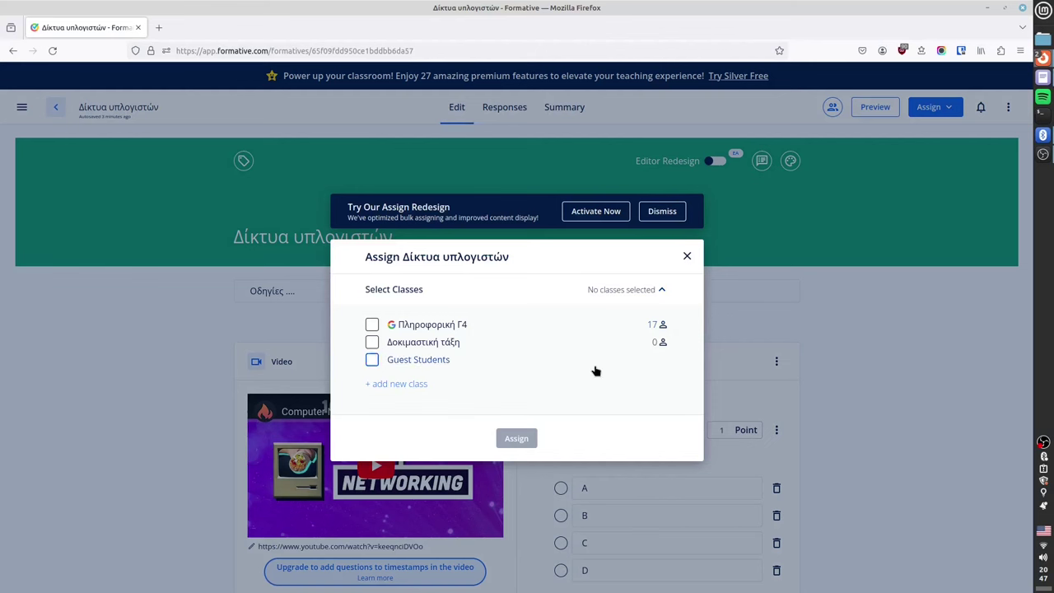
pyautogui.click(373, 325)
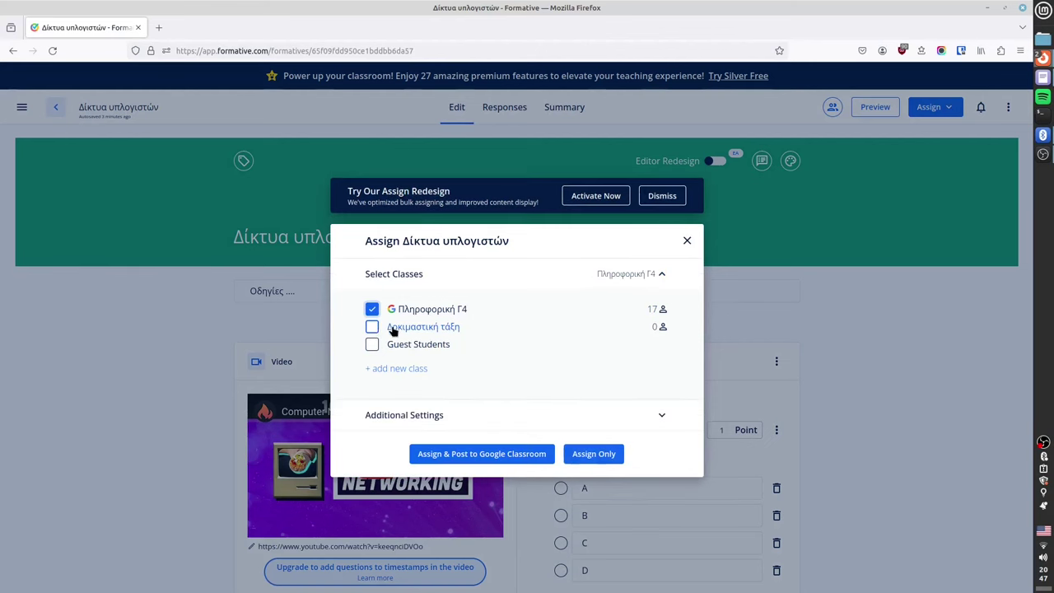
pyautogui.click(372, 328)
pyautogui.click(373, 327)
pyautogui.click(373, 309)
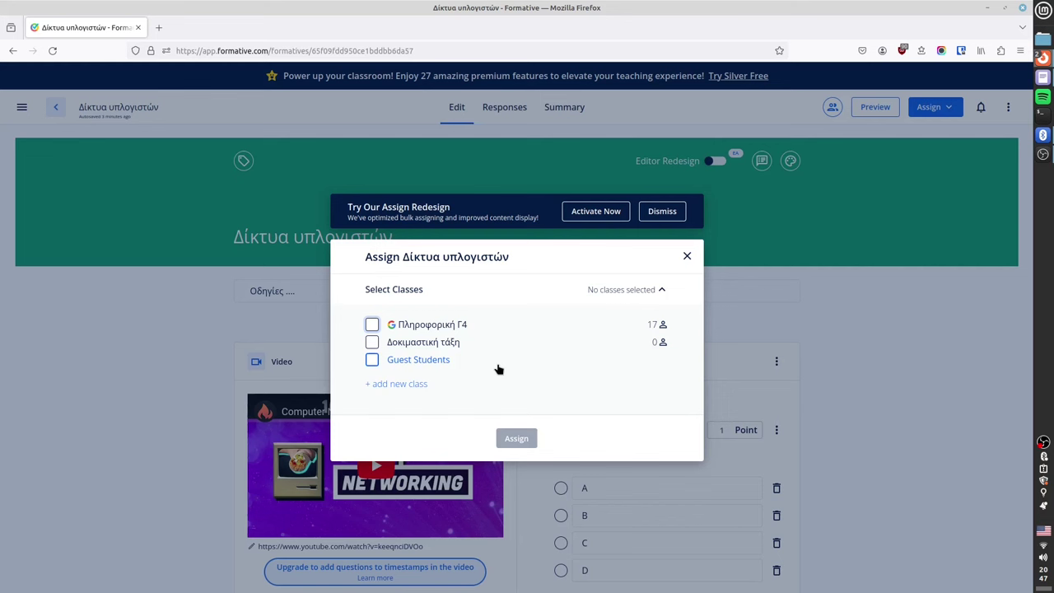
pyautogui.click(374, 363)
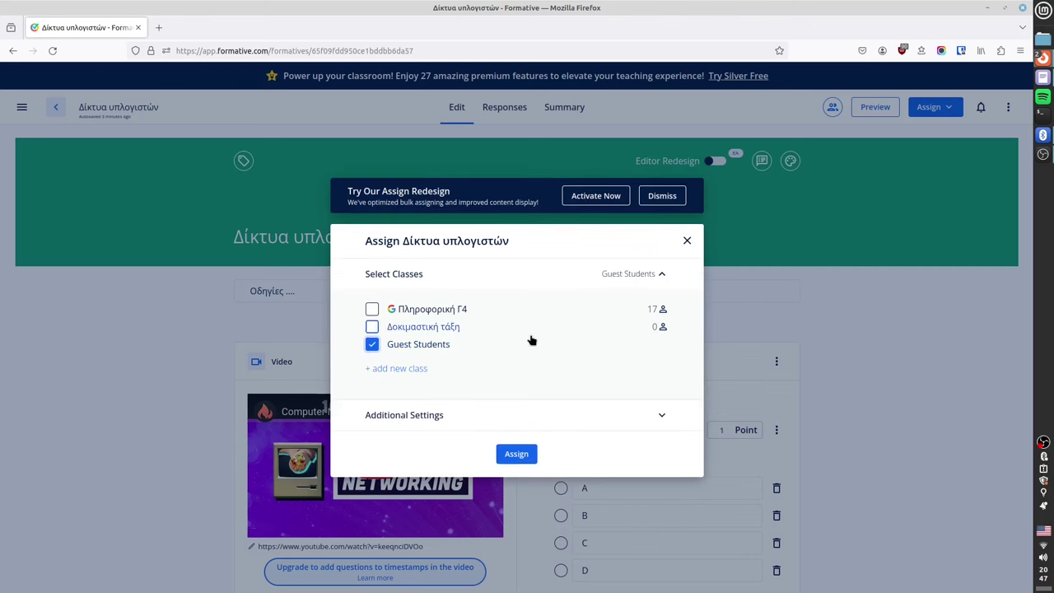
pyautogui.click(504, 418)
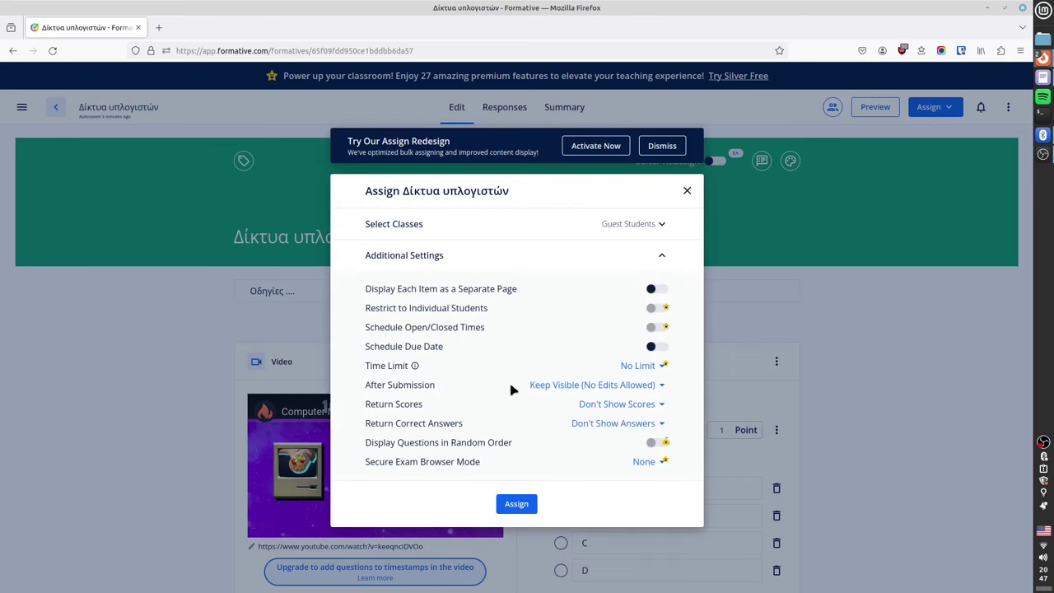
pyautogui.click(663, 259)
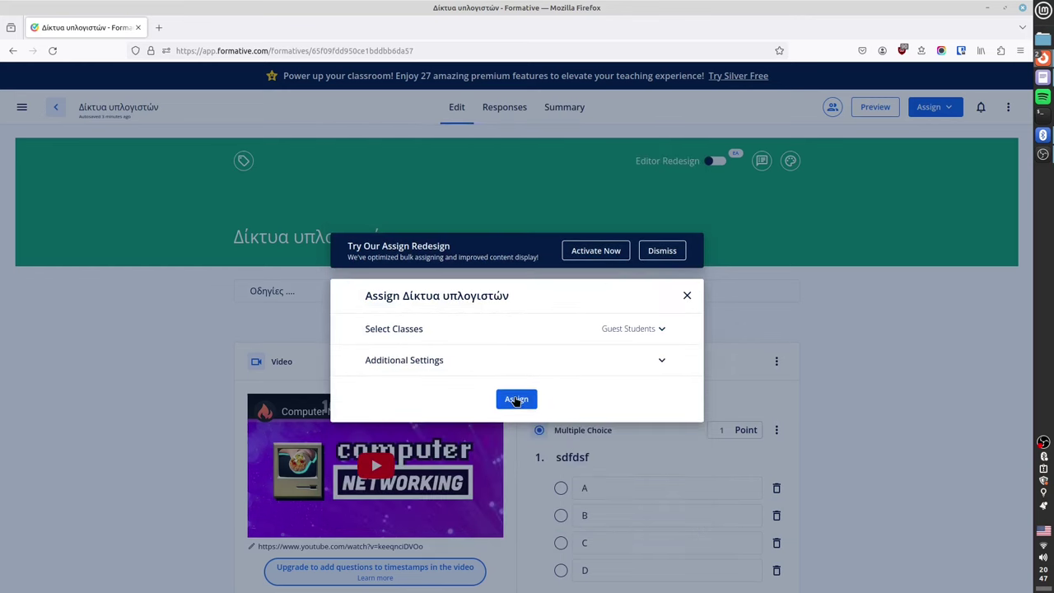
pyautogui.click(499, 332)
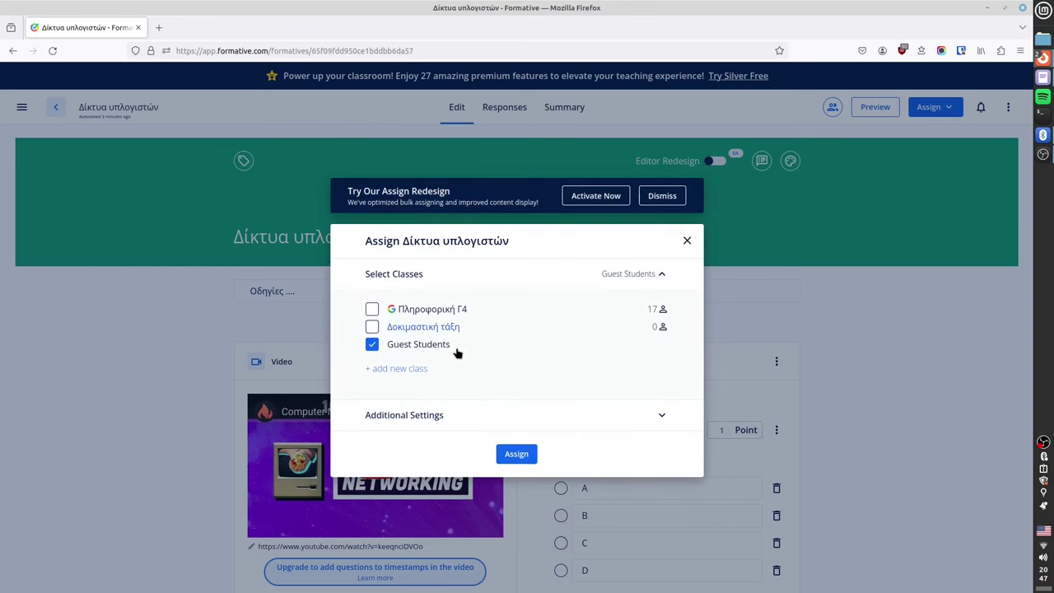
pyautogui.click(516, 456)
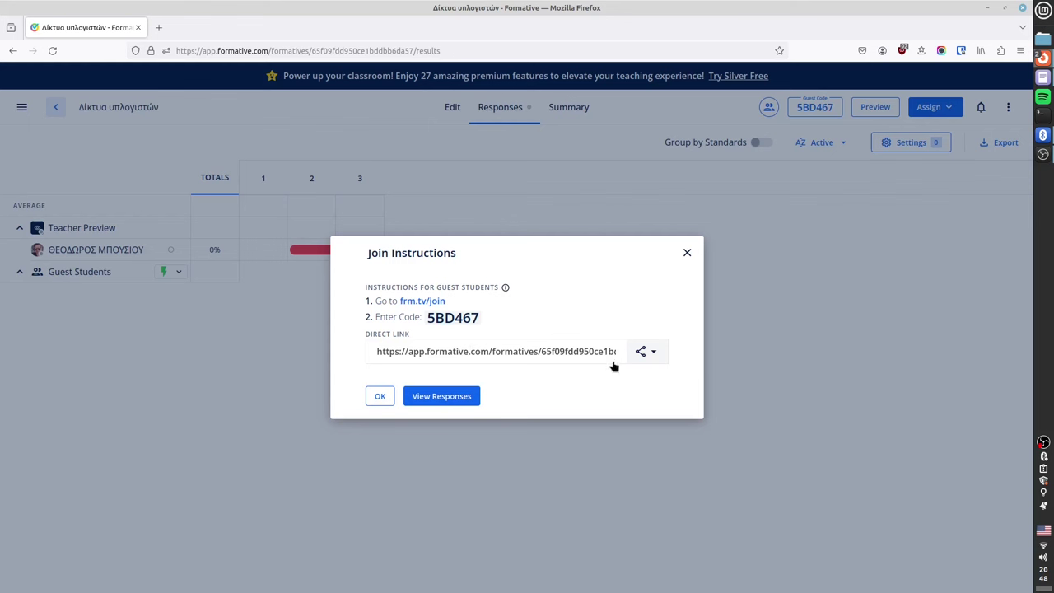
# Copy the formative's direct link and load it in a new private browser window.
pyautogui.click(655, 355)
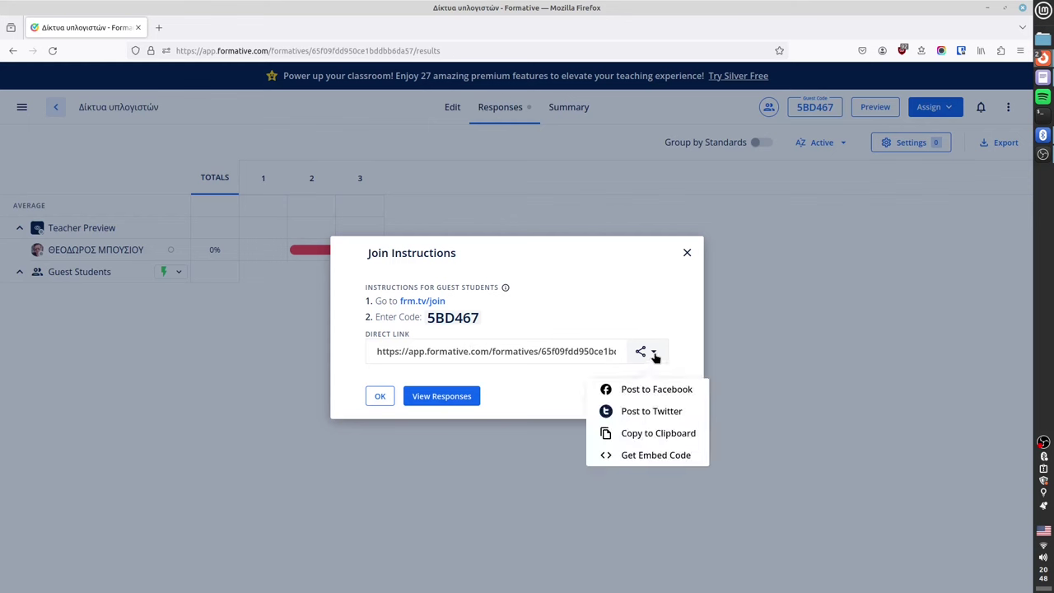
pyautogui.click(649, 435)
pyautogui.click(1021, 50)
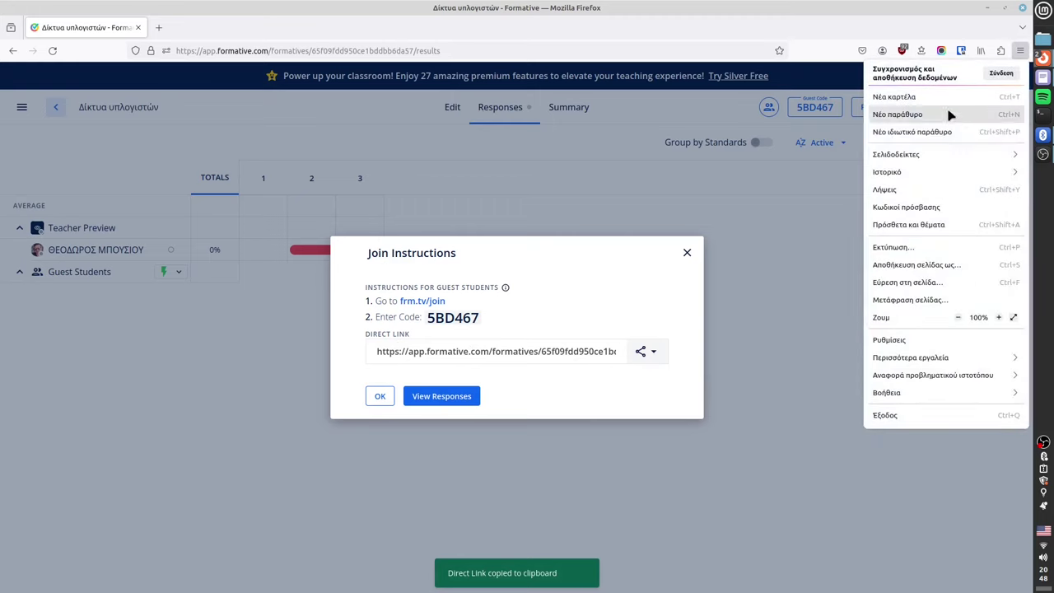
pyautogui.click(937, 132)
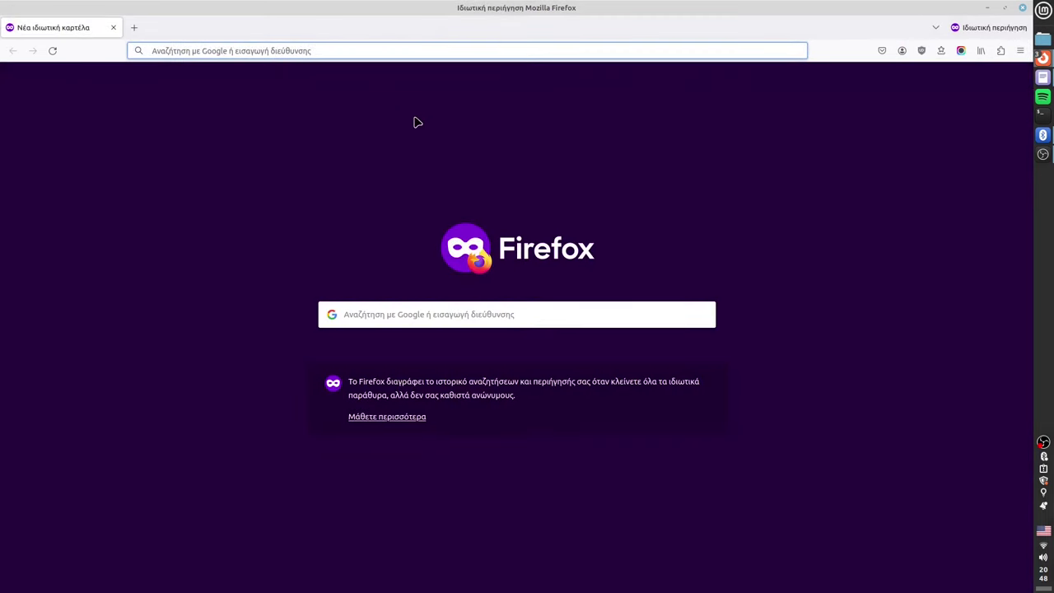
pyautogui.rightClick(183, 50)
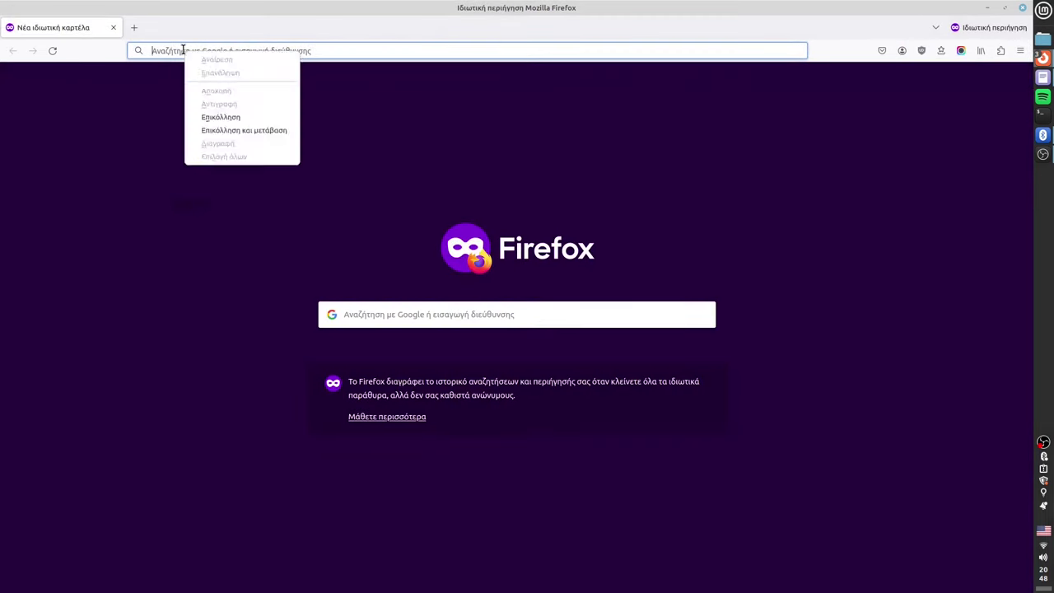
pyautogui.click(227, 130)
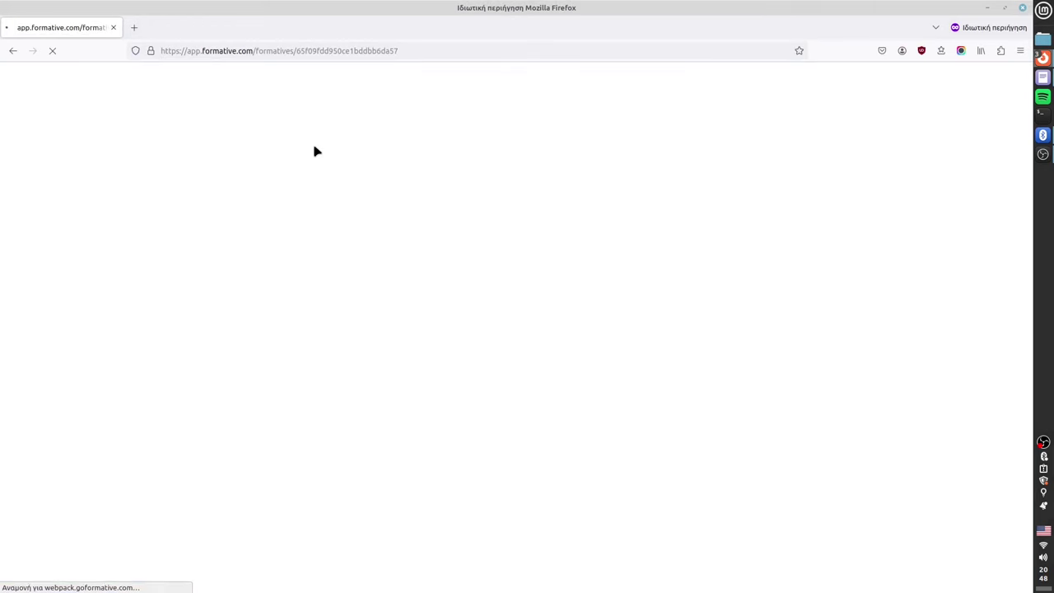
# Join as a guest student with a first and last name and browse the quiz.
pyautogui.press('F11')
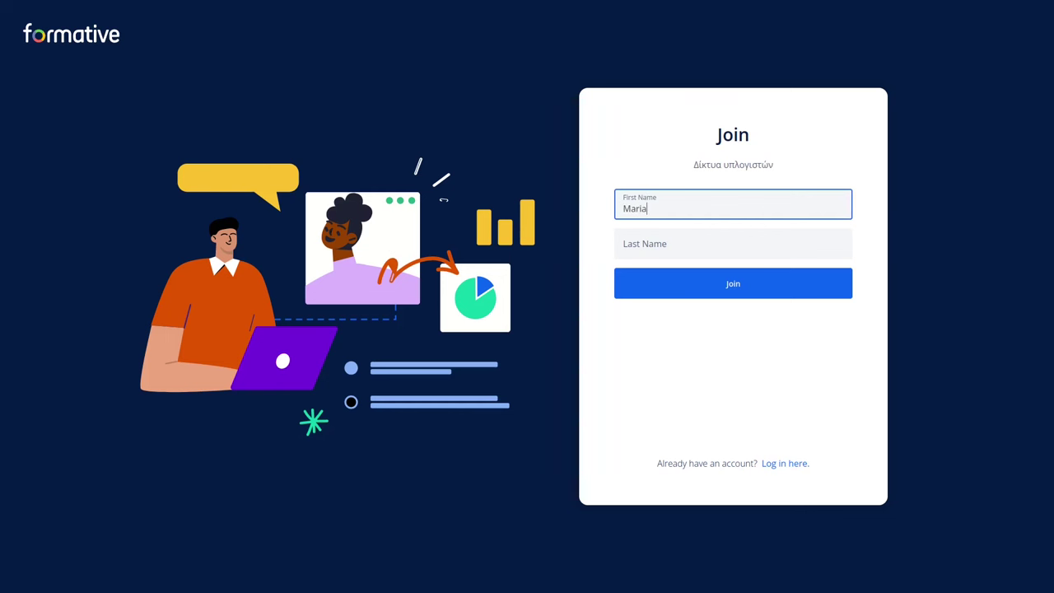
pyautogui.click(733, 247)
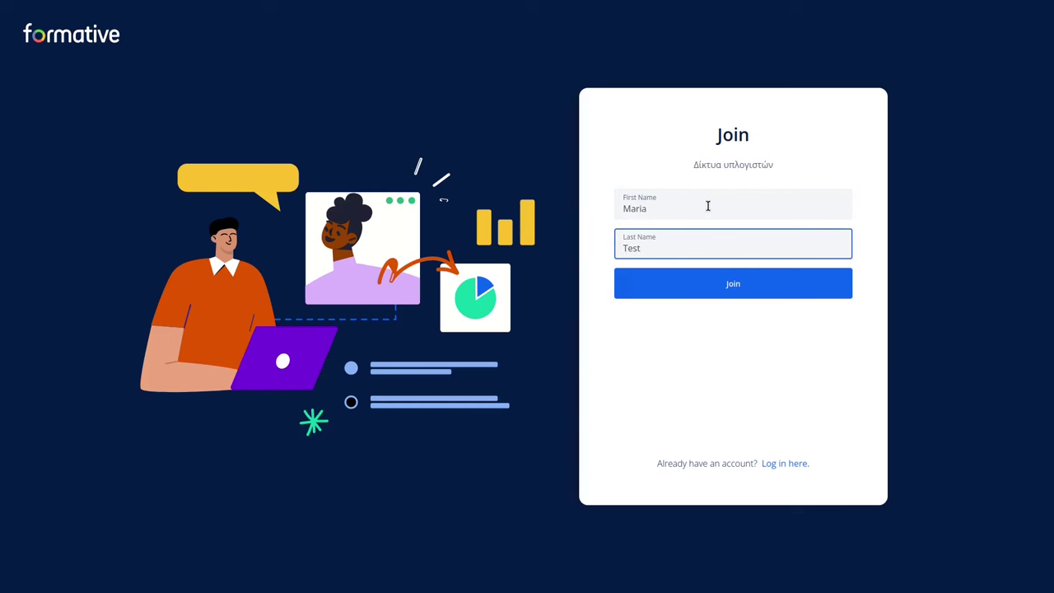
pyautogui.click(731, 277)
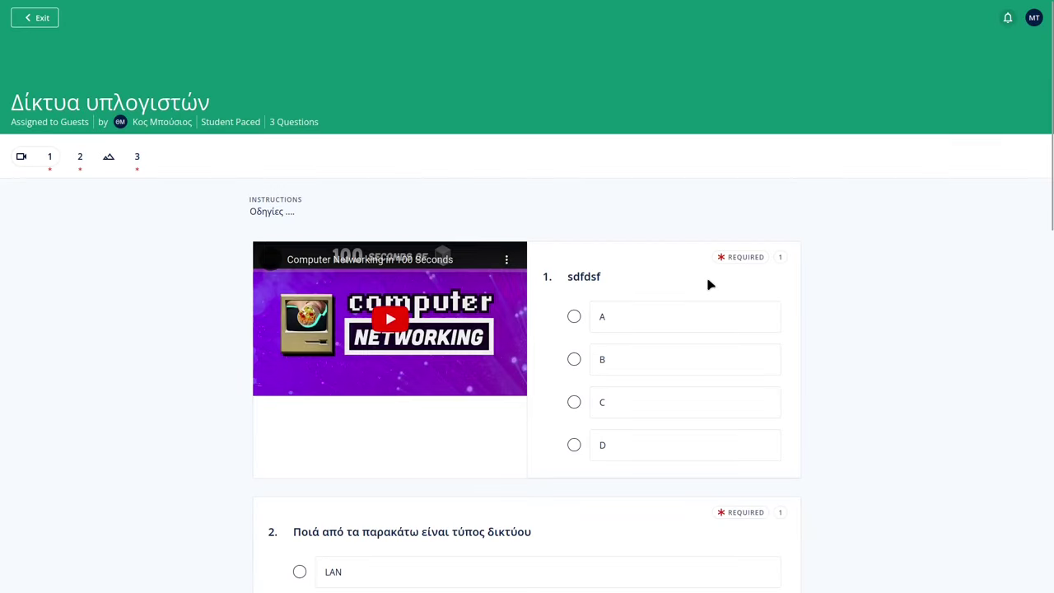
pyautogui.scroll(-7, 425, 300)
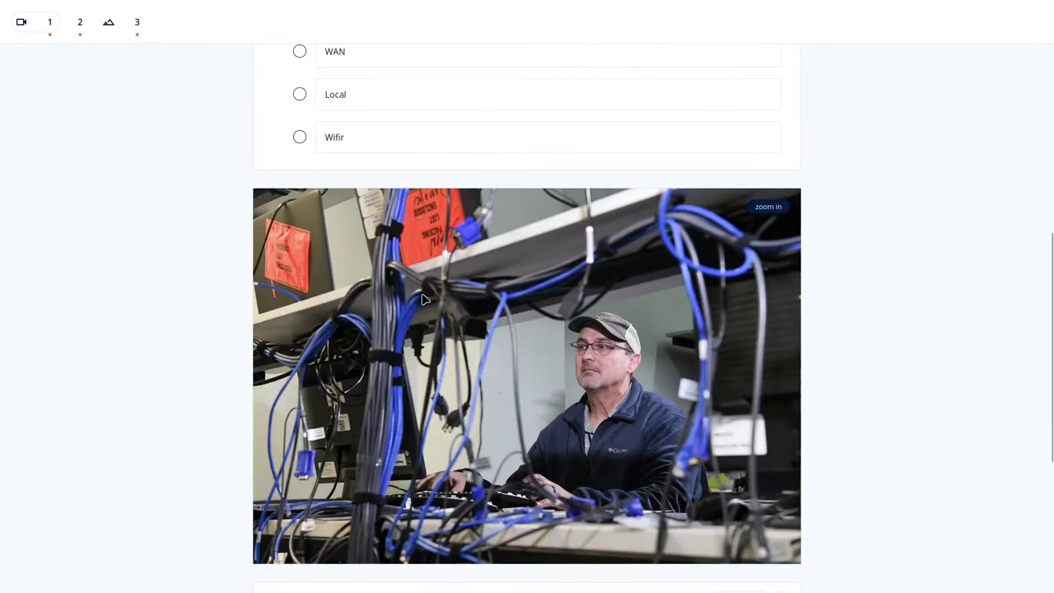
pyautogui.scroll(-4, 425, 299)
pyautogui.scroll(11, 430, 313)
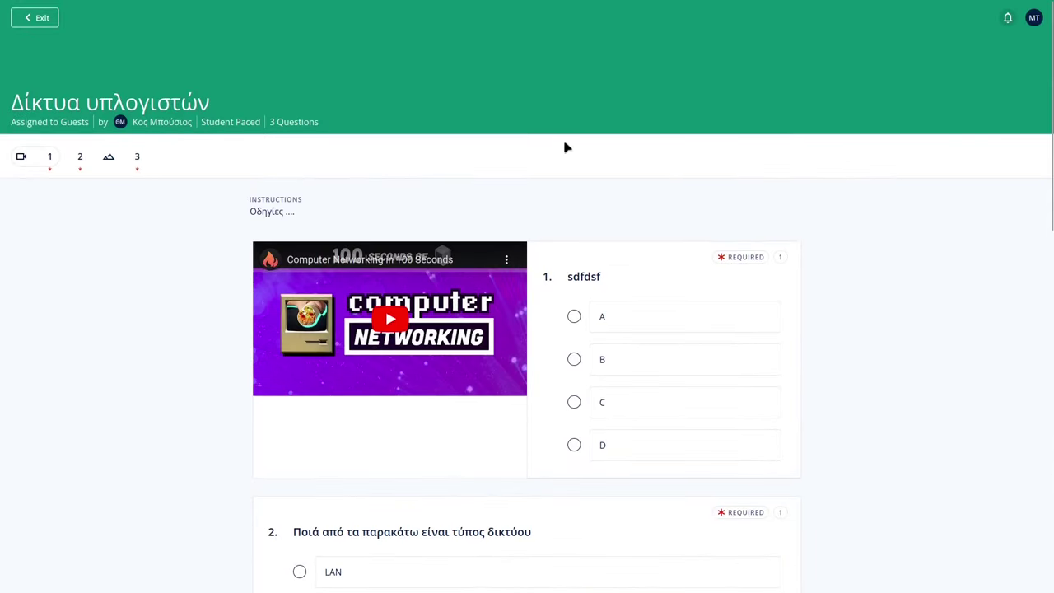
pyautogui.press('F11')
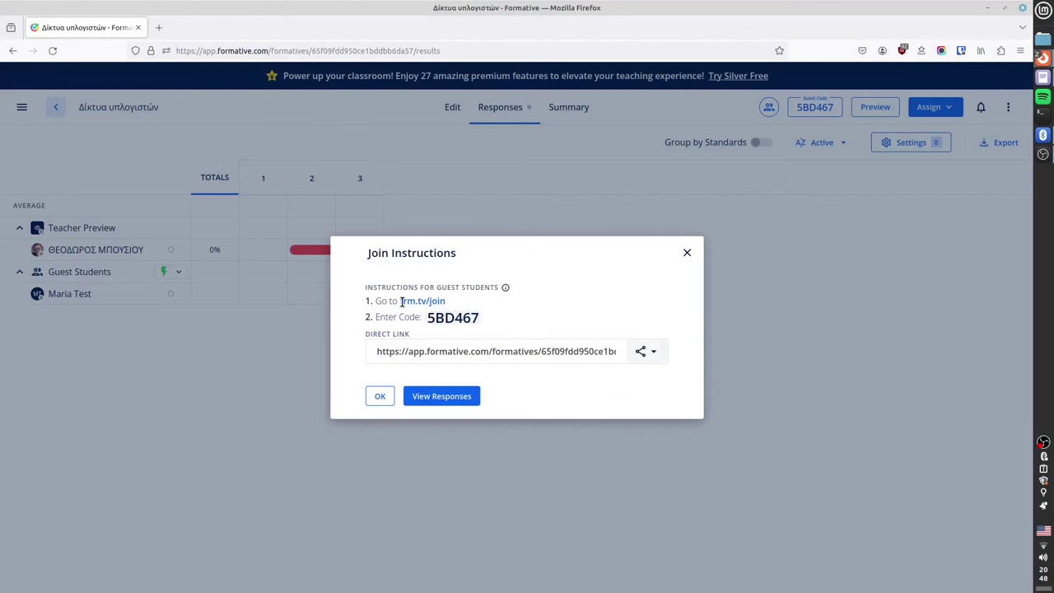
# Dismiss the Join Instructions, then view and close the Guest Access details.
pyautogui.moveTo(401, 301); pyautogui.dragTo(466, 305)
pyautogui.doubleClick(450, 321)
pyautogui.click(525, 325)
pyautogui.click(379, 397)
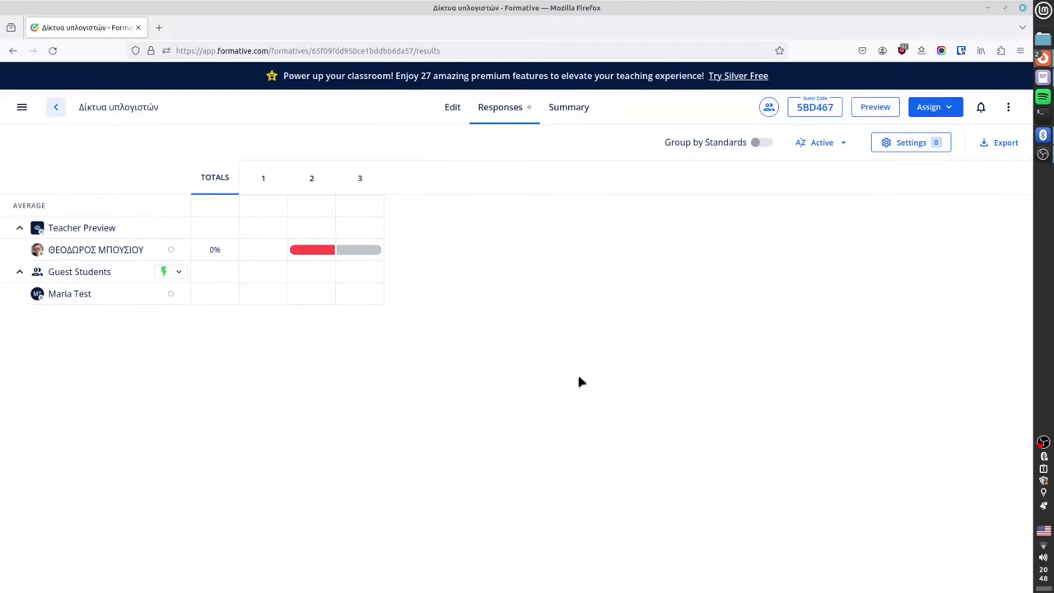
pyautogui.click(813, 110)
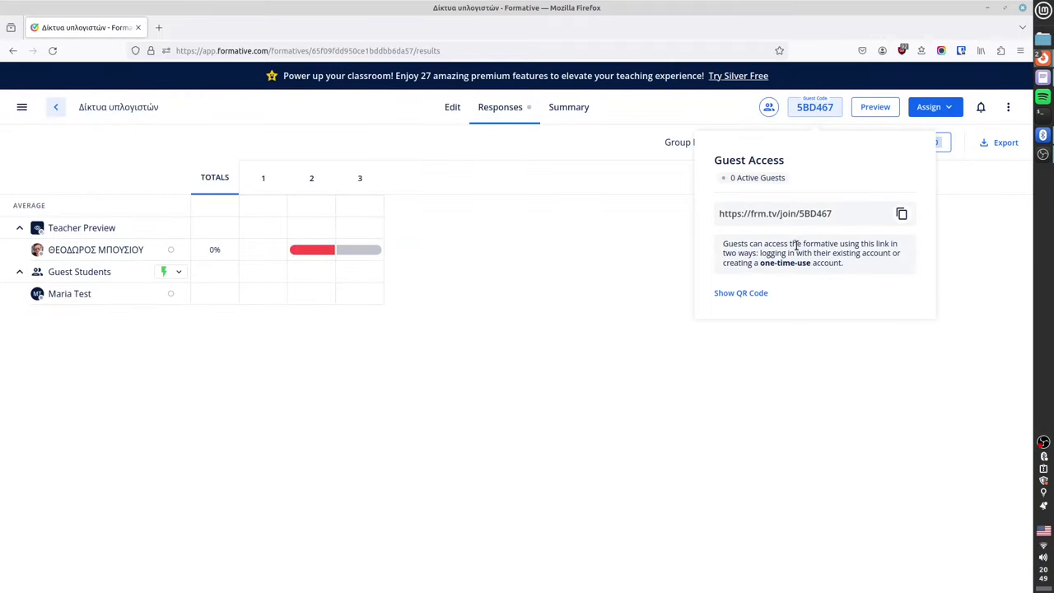
pyautogui.click(635, 399)
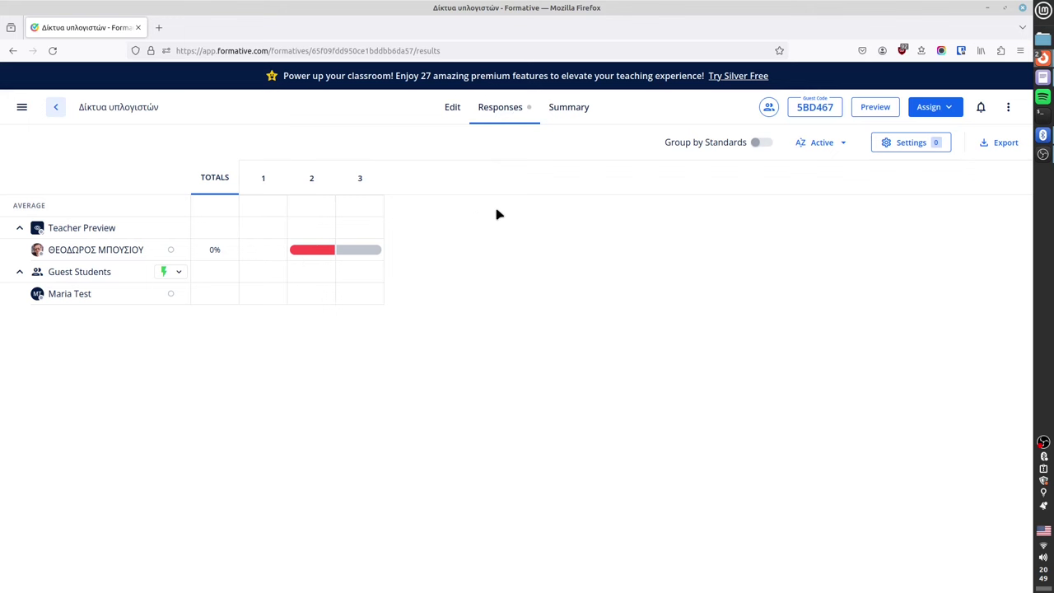
pyautogui.click(570, 107)
# Pace the formative teacher-paced for Guest Students by resuming that class's session.
pyautogui.click(952, 110)
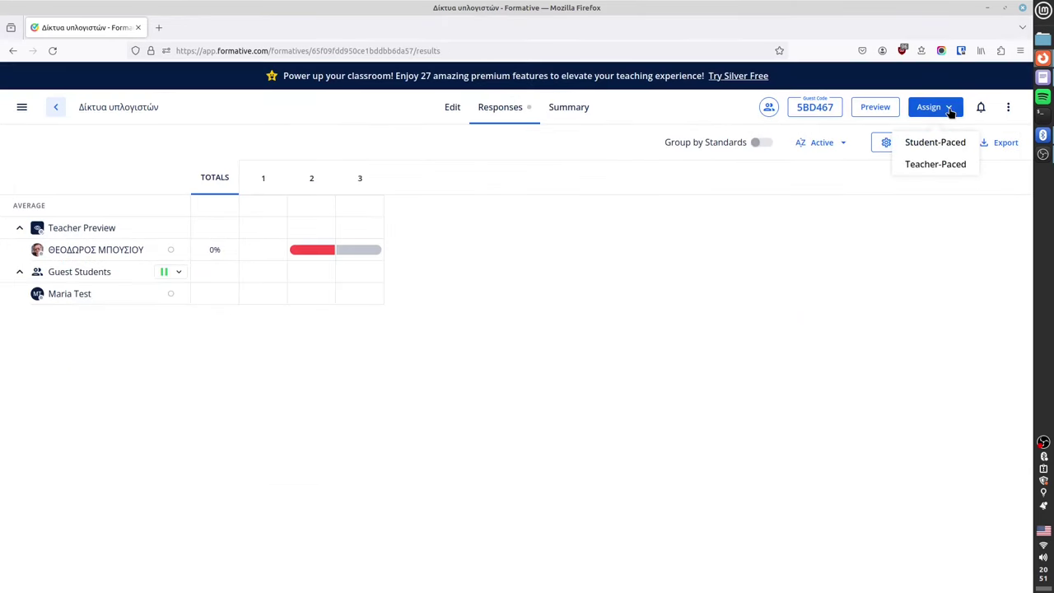
pyautogui.click(934, 164)
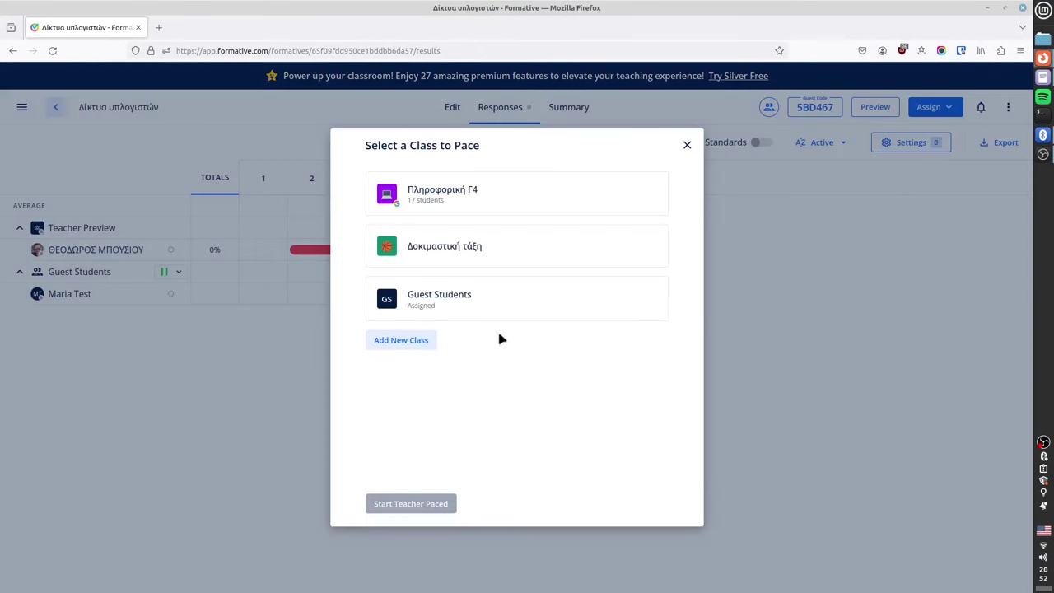
pyautogui.click(437, 305)
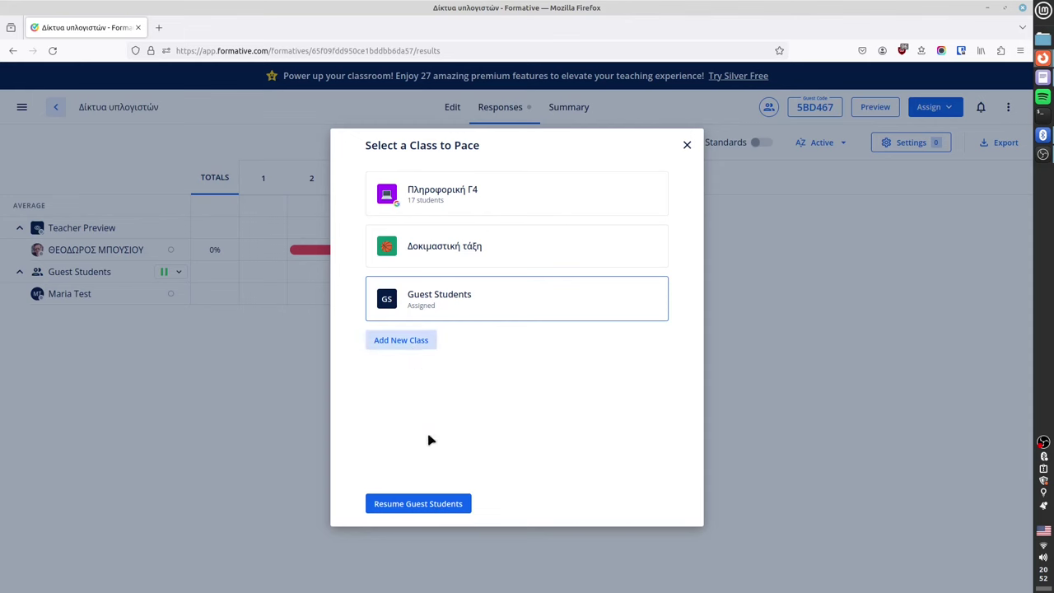
pyautogui.click(441, 504)
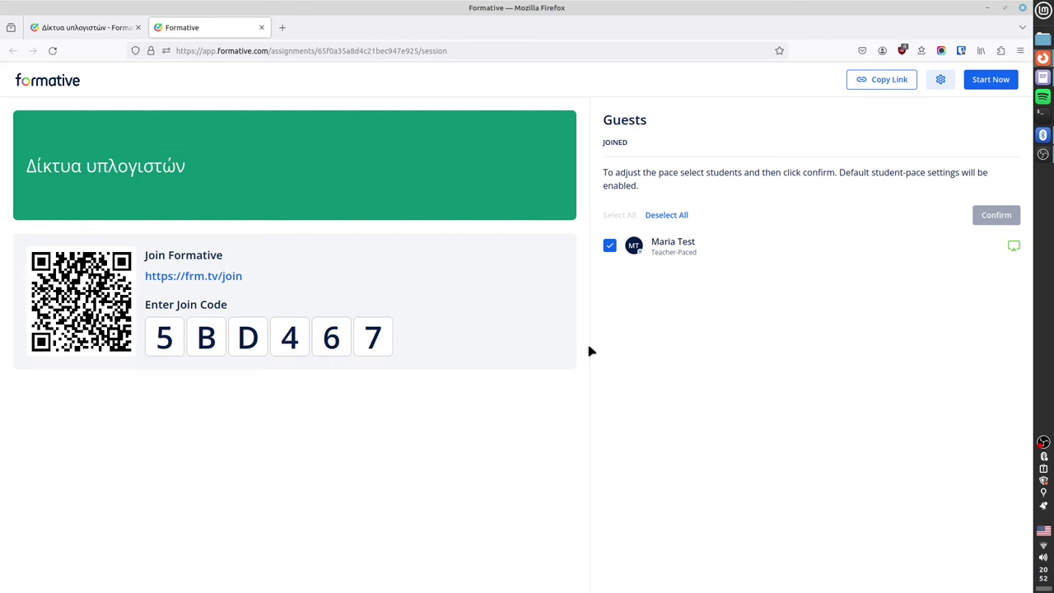
# Start the session and move the class to question 1, question 2, then back to 1.
pyautogui.click(137, 27)
pyautogui.click(991, 80)
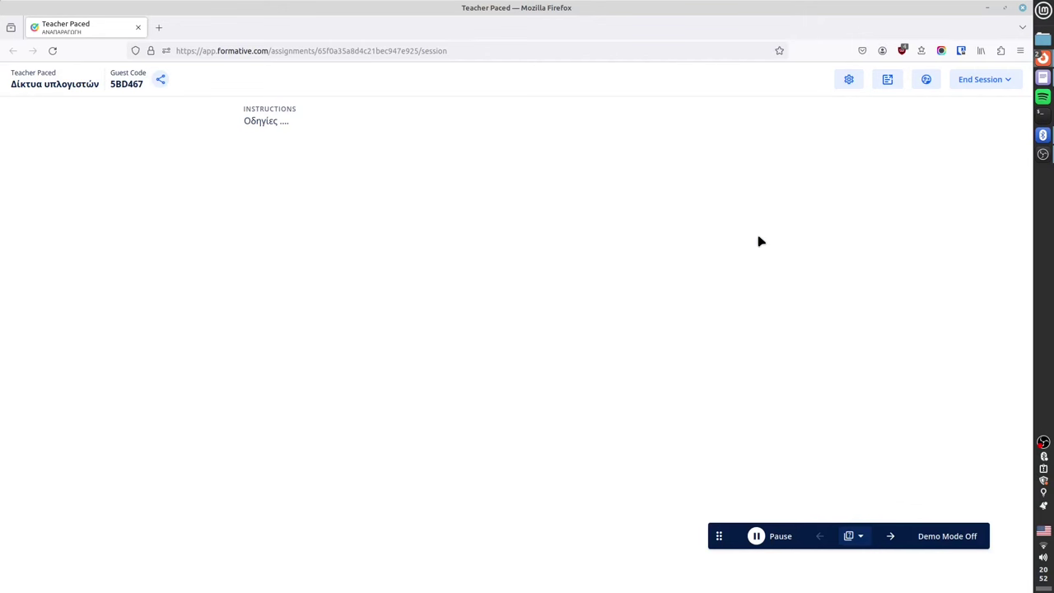
pyautogui.click(891, 538)
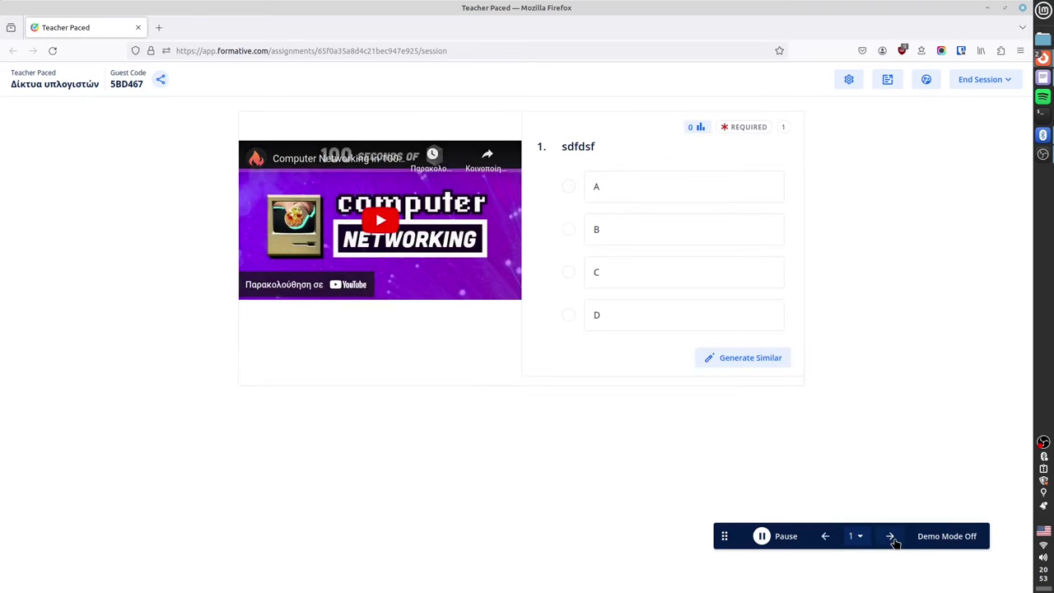
pyautogui.click(891, 537)
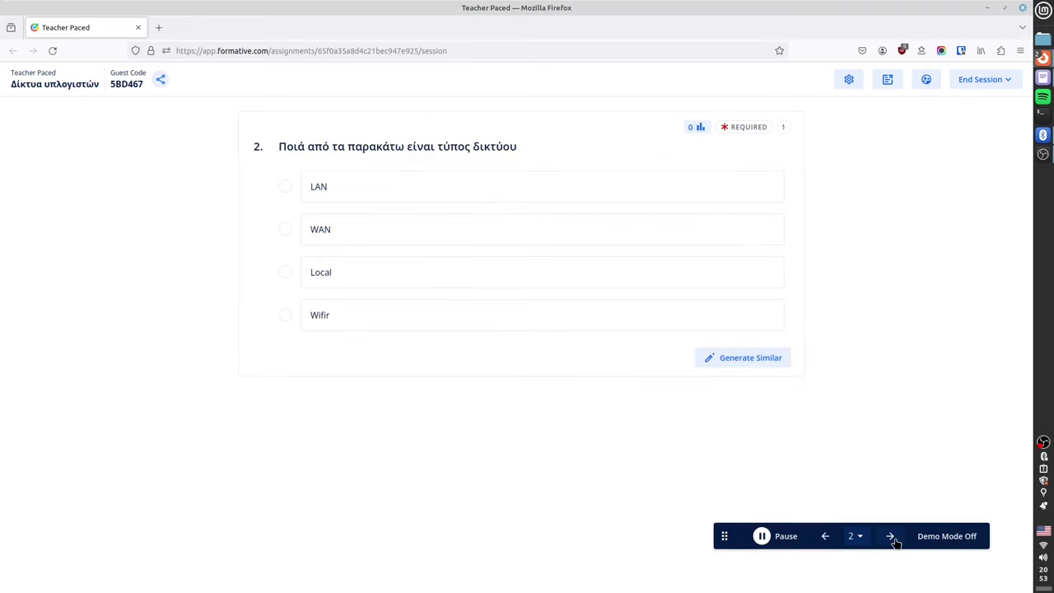
pyautogui.click(826, 536)
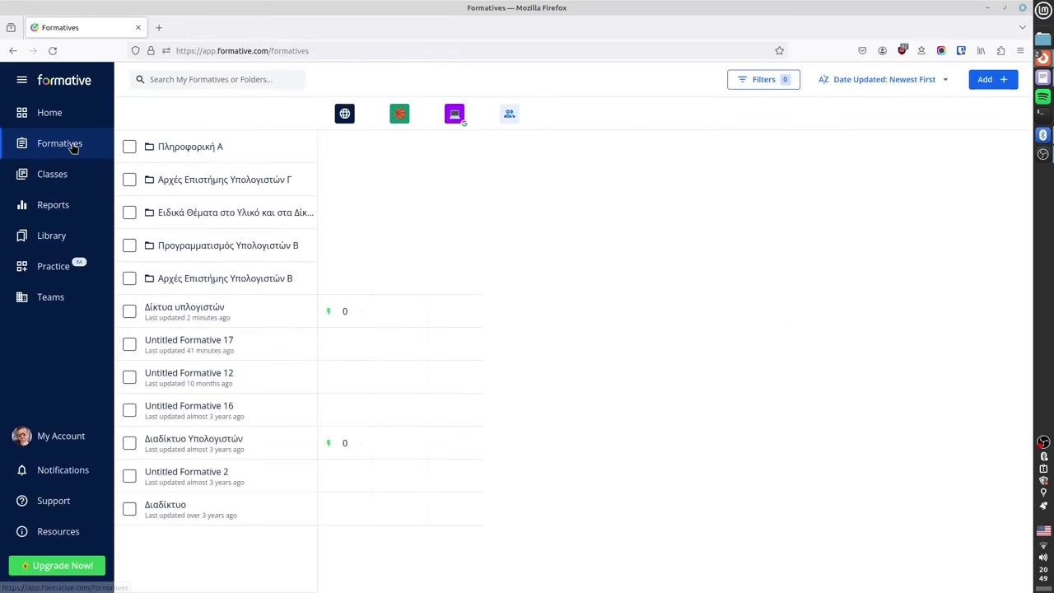
# Go from the home page and formatives list to the Reports tracker.
pyautogui.click(23, 113)
pyautogui.click(73, 146)
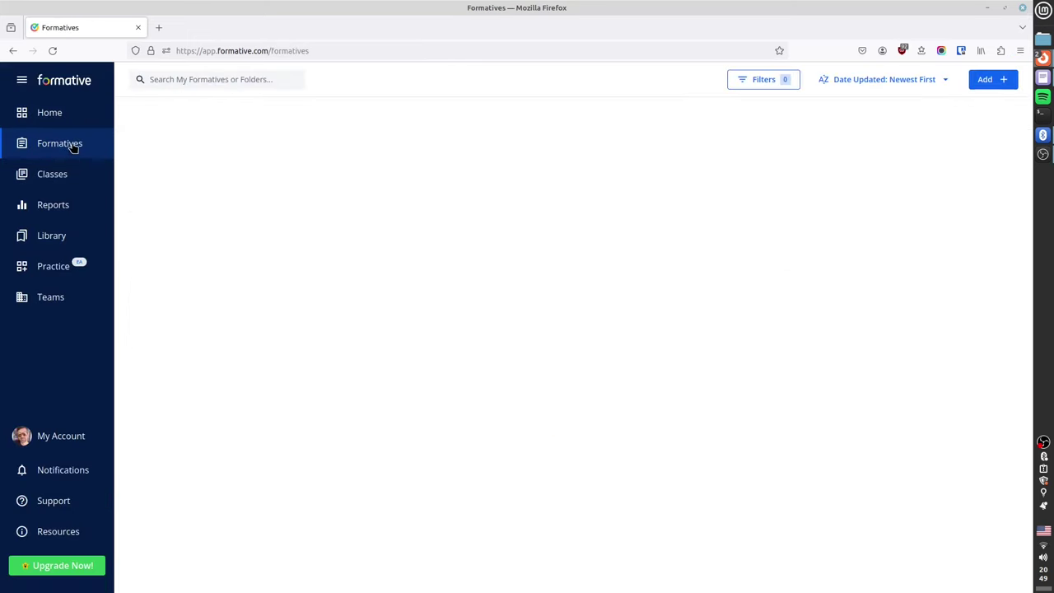
pyautogui.click(59, 205)
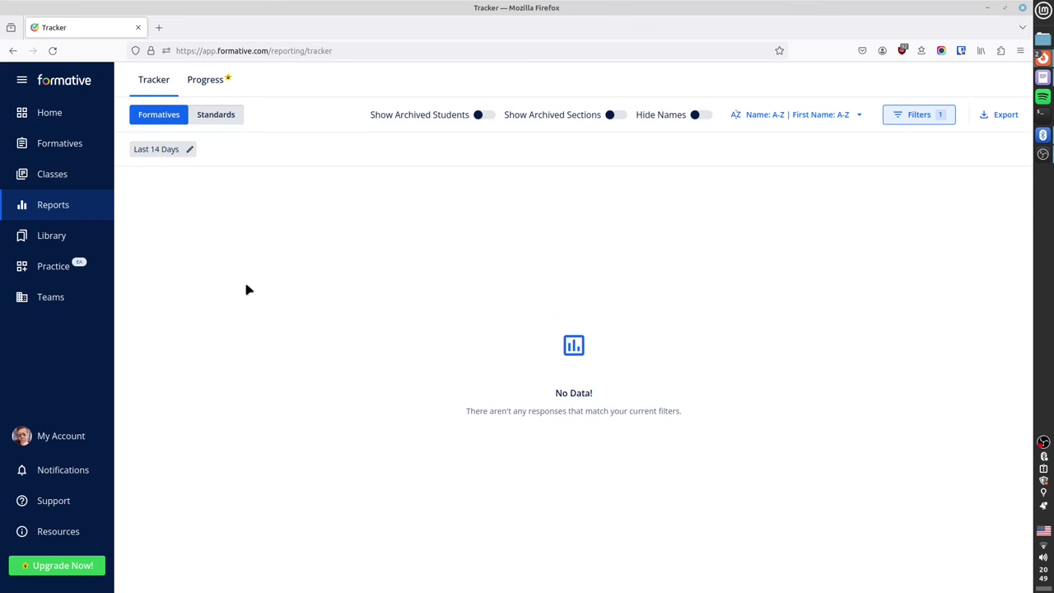
# Check the Date Last Answered filter for the last 14 days, then return to the Αρχές Επιστήμης Υπολογιστών Γ folder.
pyautogui.click(942, 121)
pyautogui.click(878, 131)
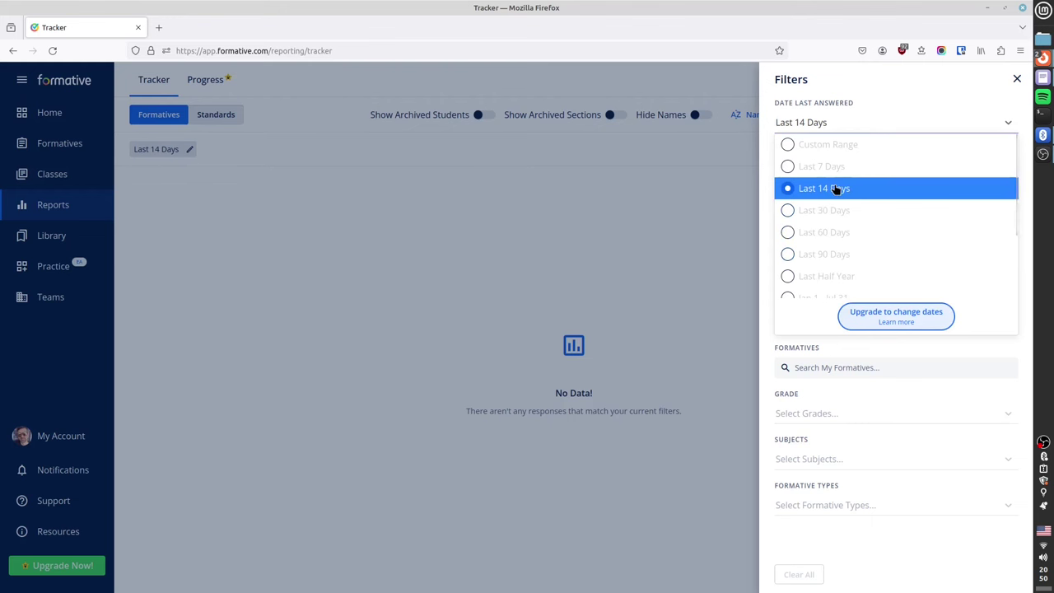
pyautogui.click(675, 207)
pyautogui.click(672, 230)
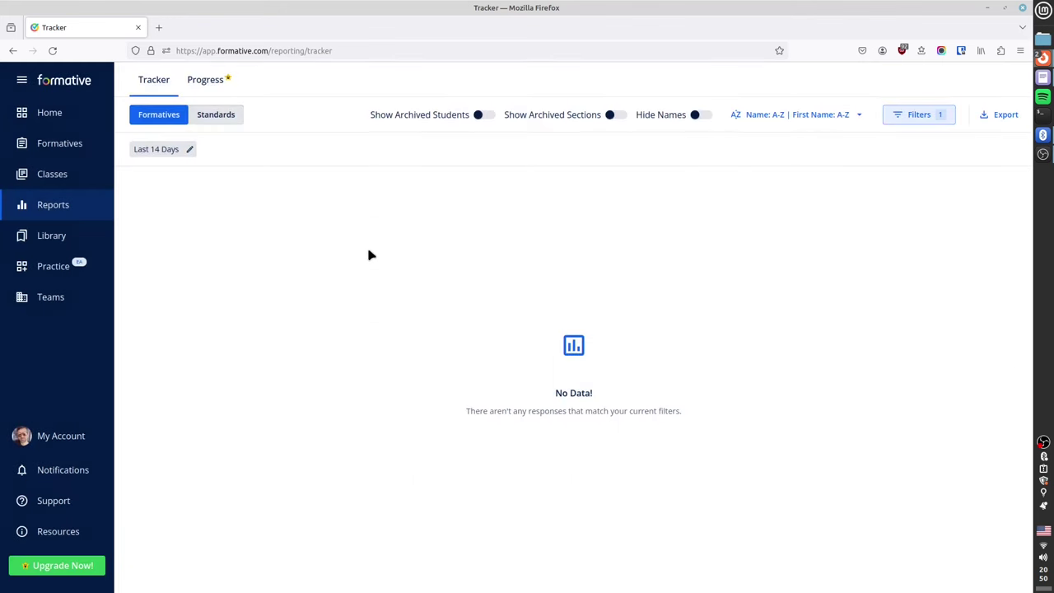
pyautogui.hotkey('alt', 'Left')
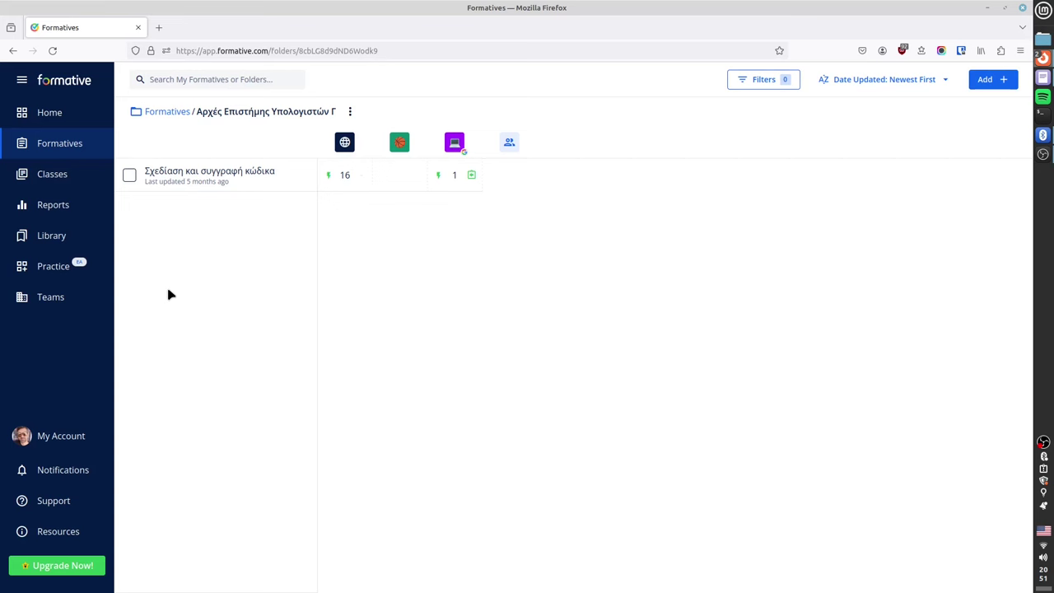